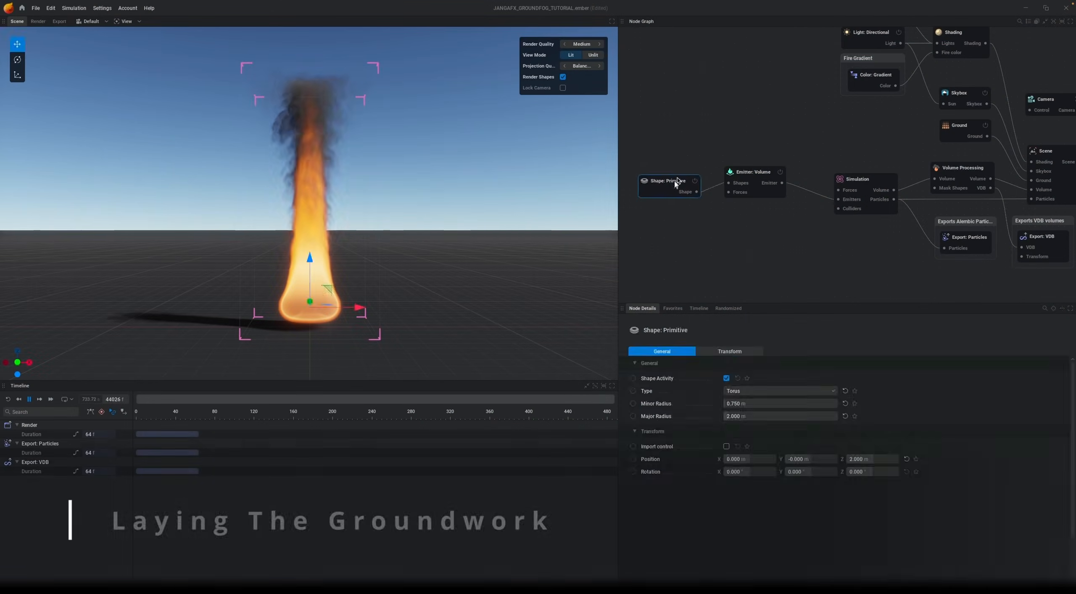
left_click_drag(675, 180, 679, 175)
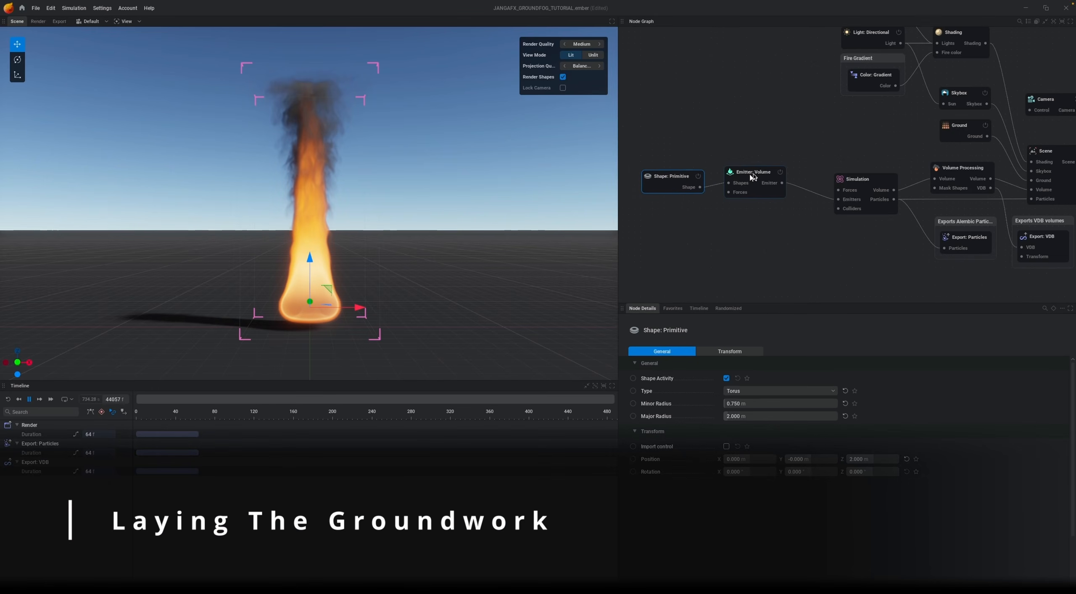
left_click(752, 174)
left_click(839, 146)
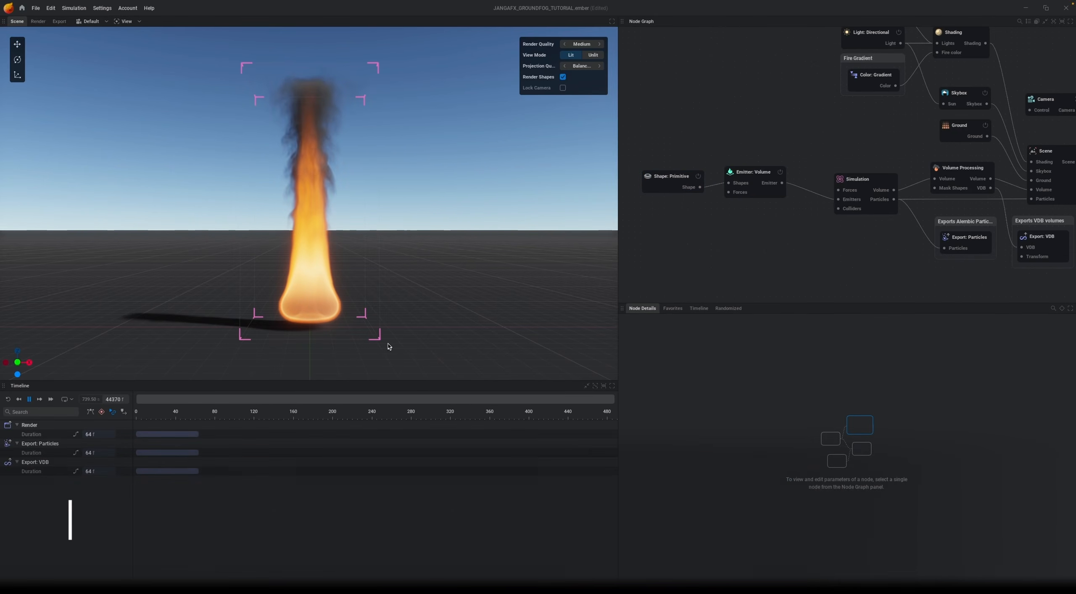
- Set the Simulation node's voxel count to 480 × 480 × 64 and apply the new resolution
left_click(858, 179)
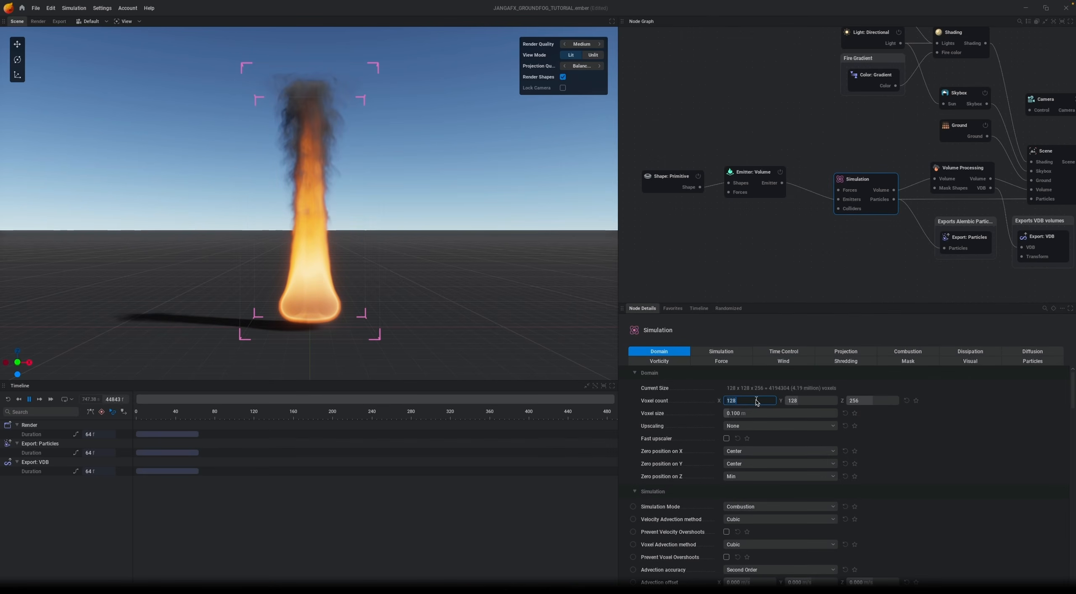
type("480")
key("Tab")
type("480")
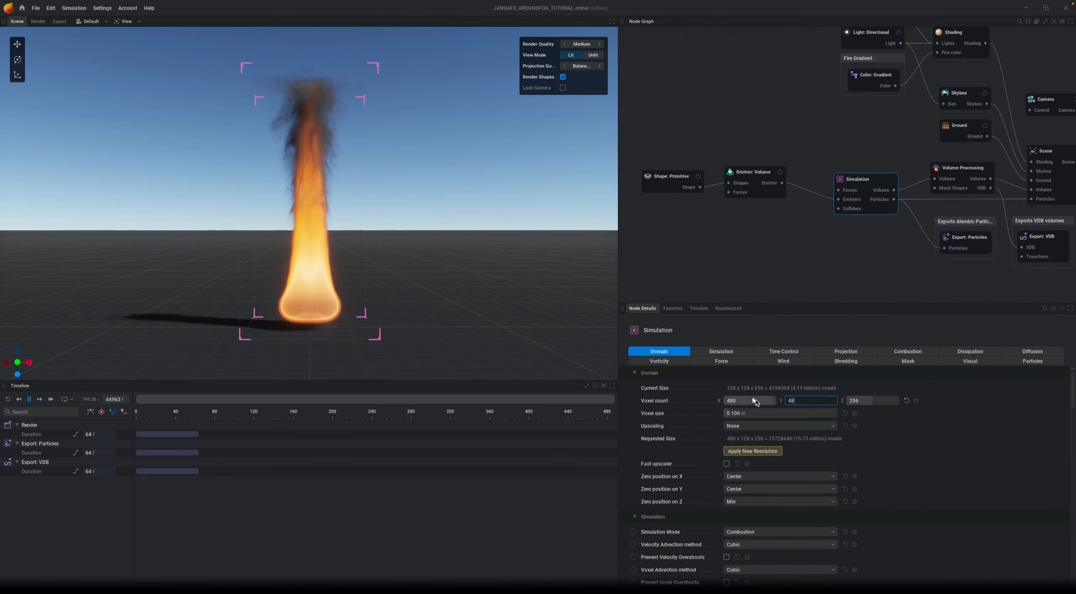
key("Tab")
type("64")
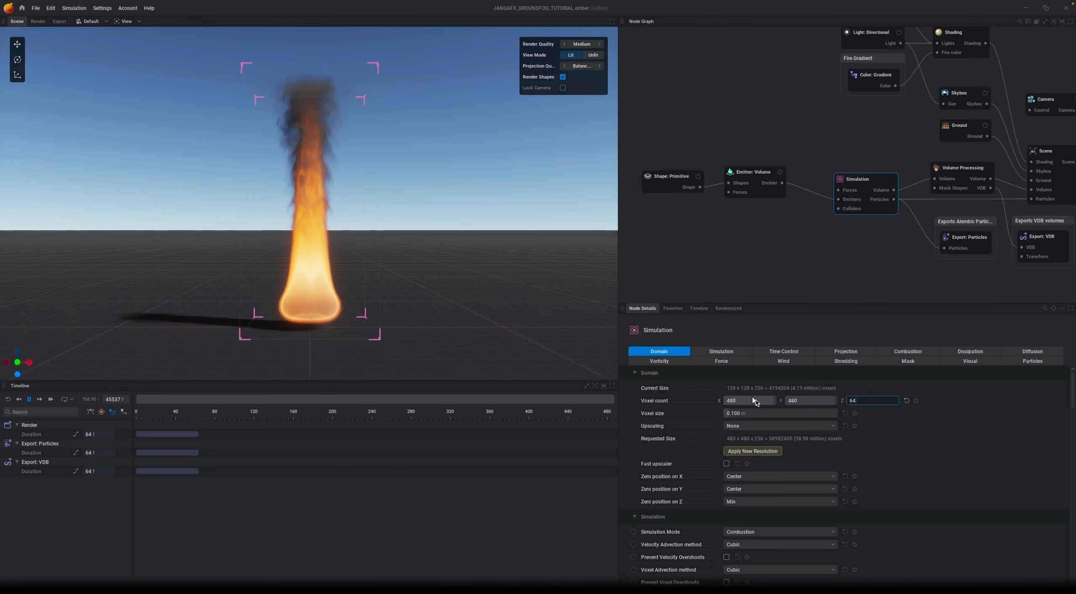
left_click(752, 451)
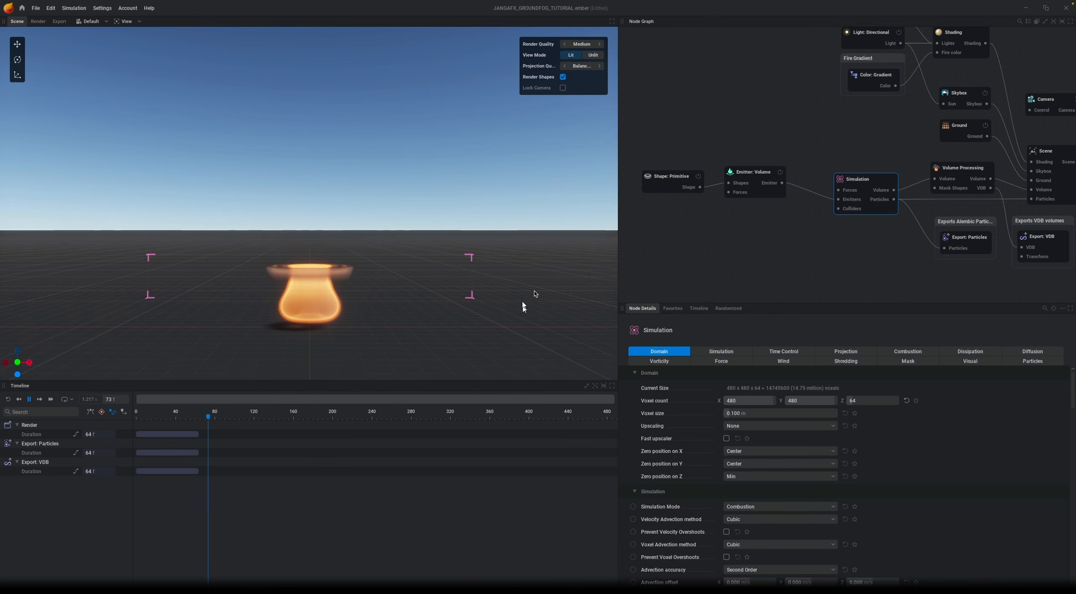
- Try a Z voxel count of 480 for the simulation domain and set it back to 64, applying each resolution
left_click_drag(544, 270, 428, 202)
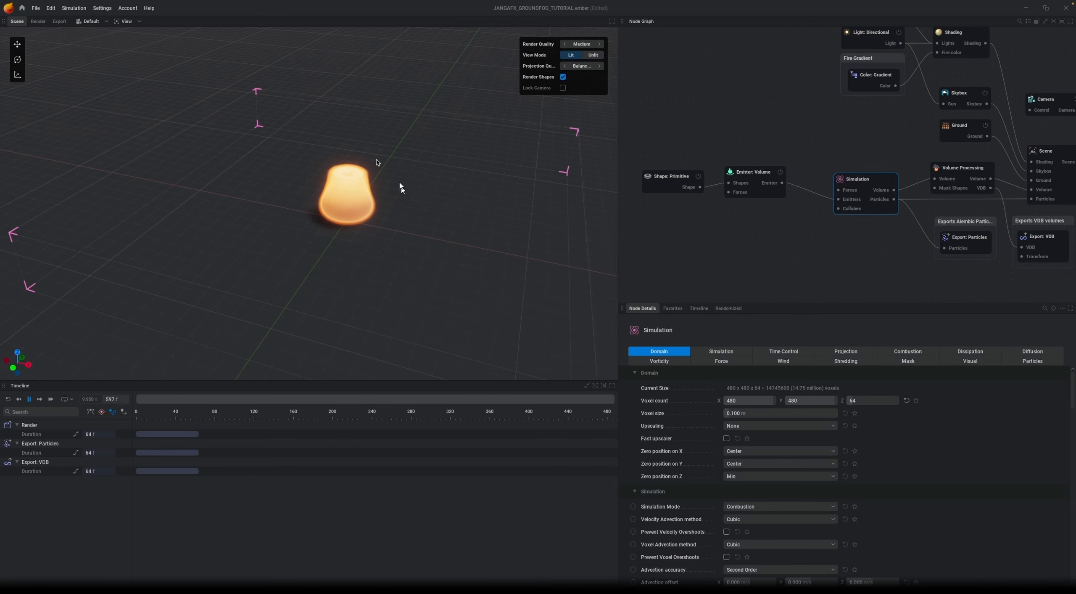
scroll(349, 254, "down", 5)
left_click_drag(353, 323, 429, 255)
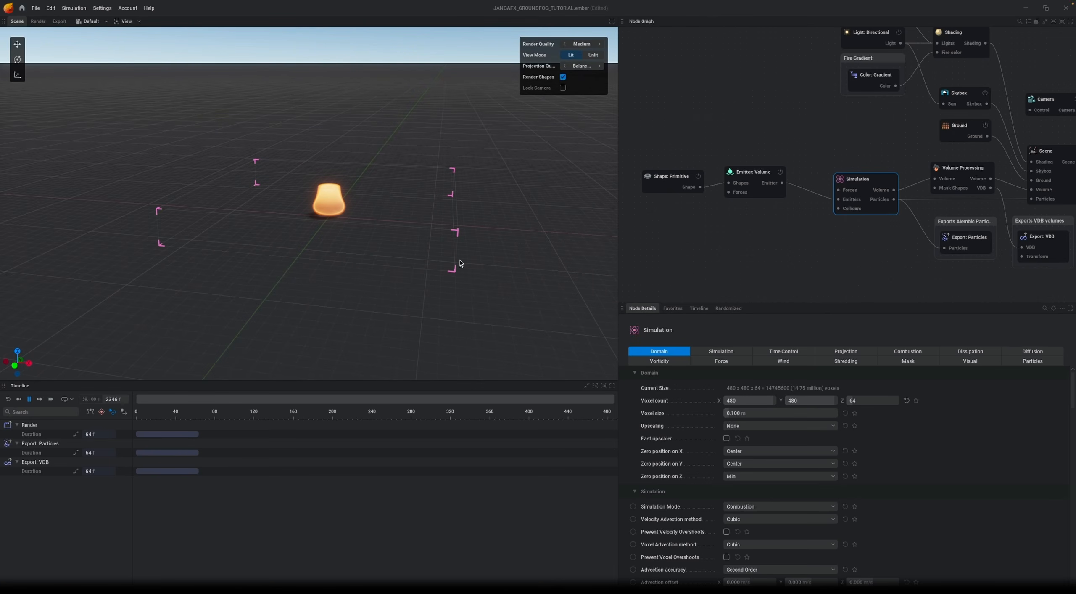
left_click(873, 401)
key("Return")
left_click(753, 451)
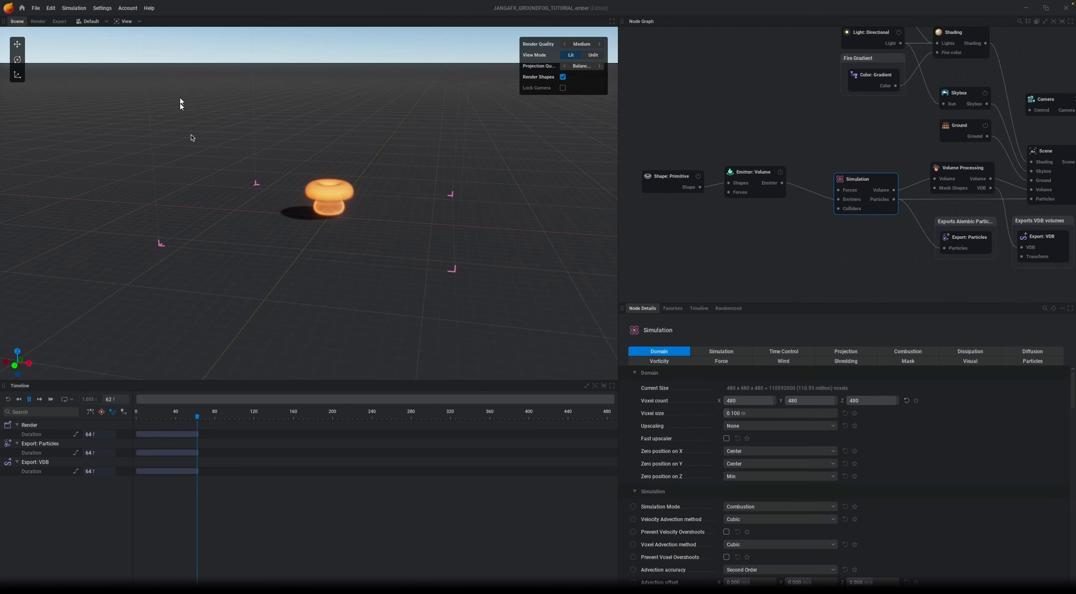
double_click(879, 402)
type("64")
key("Return")
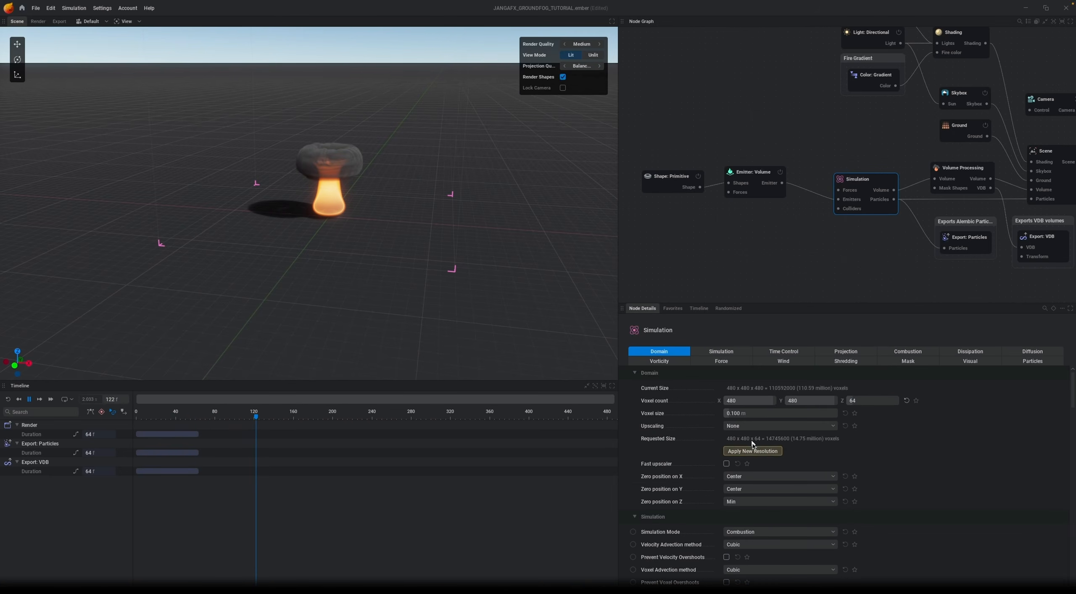
left_click(749, 453)
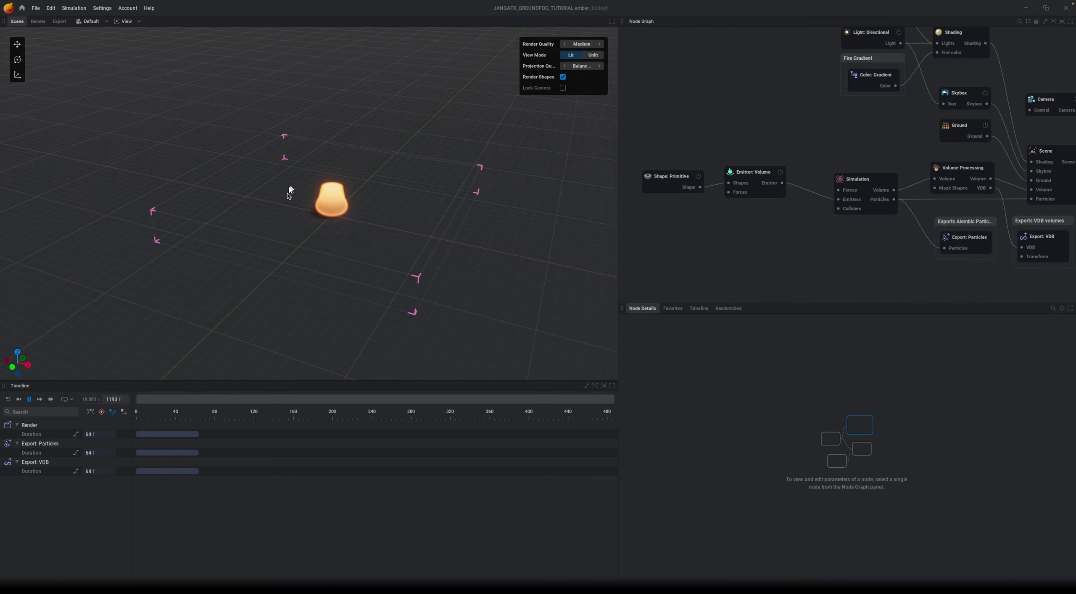
- Change the type of the primitive shape feeding the volume emitter to Box
left_click(665, 178)
left_click(741, 393)
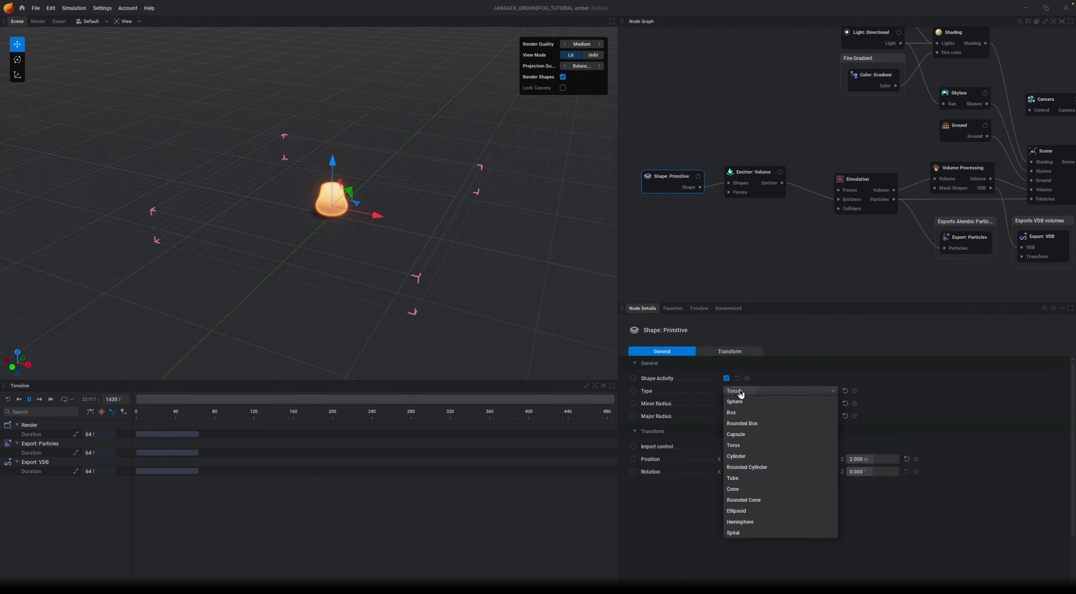
left_click(743, 411)
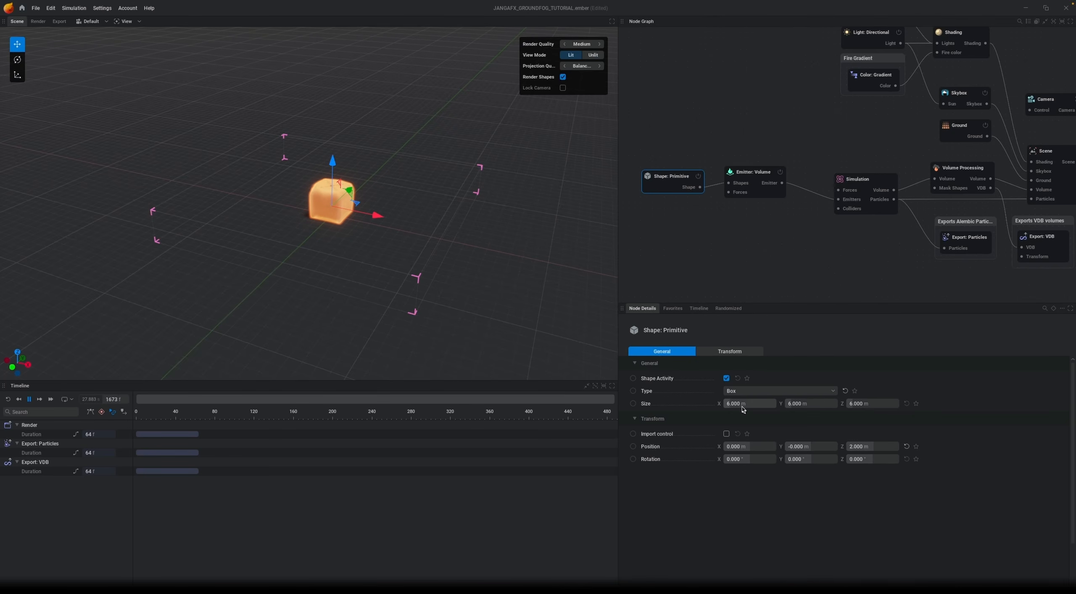
- Set the box shape's size to 50 m in X, 50 m in Y and 0.1 m in Z
left_click(863, 404)
type("0.1")
key("Return")
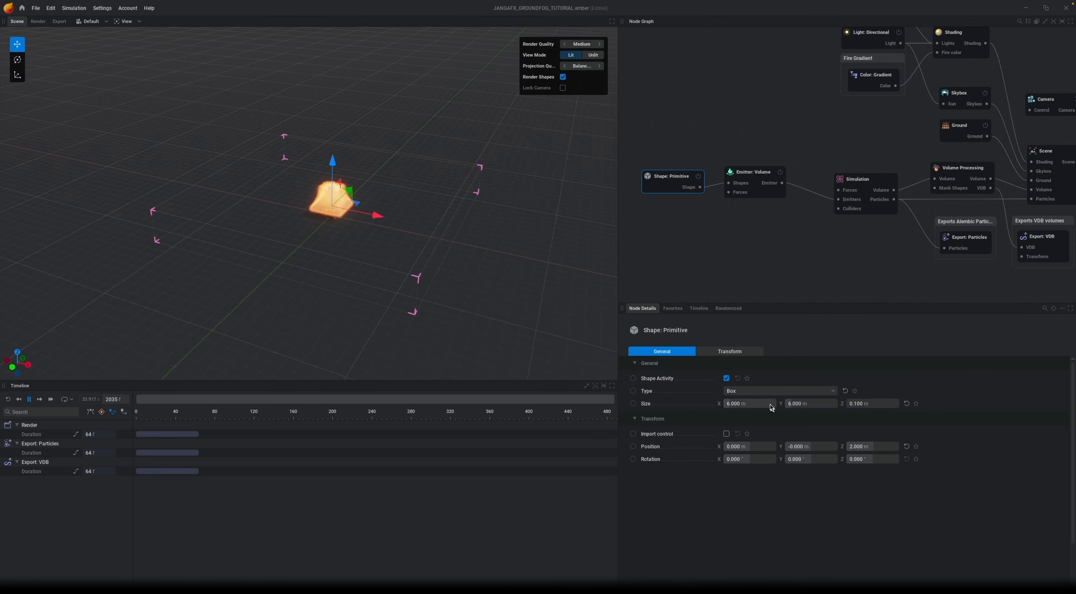
scroll(754, 405, "up", 20)
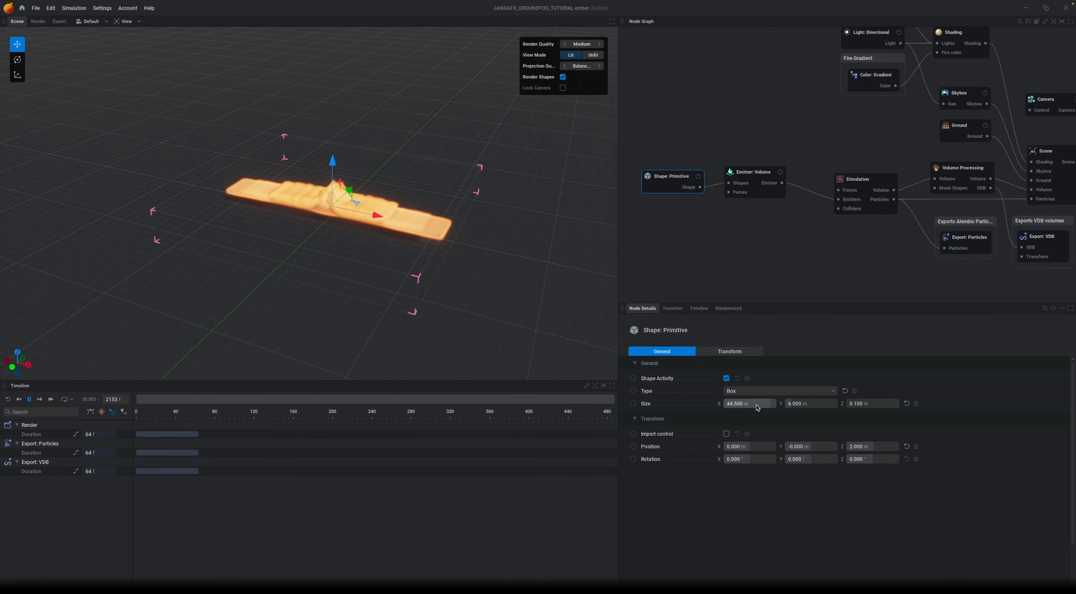
scroll(799, 403, "up", 20)
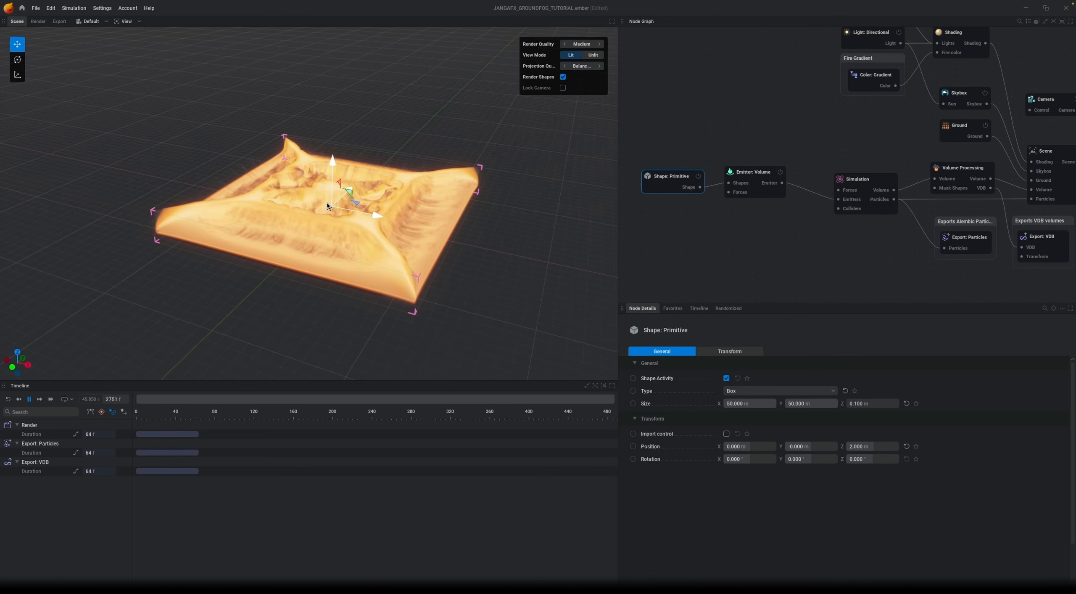
- Pause the simulation, set the volume emitter's fuel and temperature emission to No Emission, and rerun from the start
key("space")
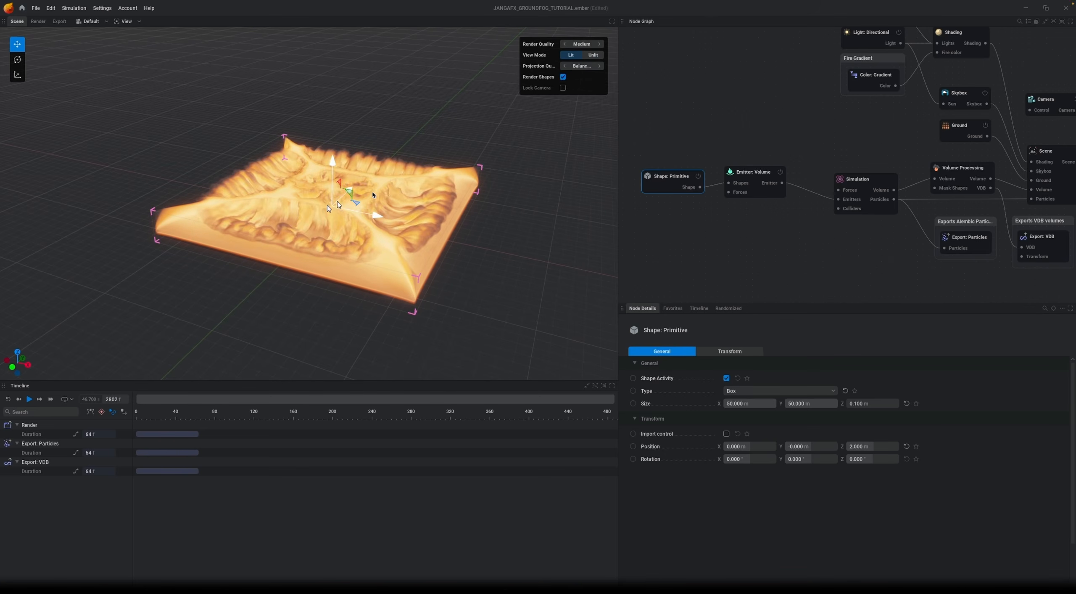
left_click(755, 175)
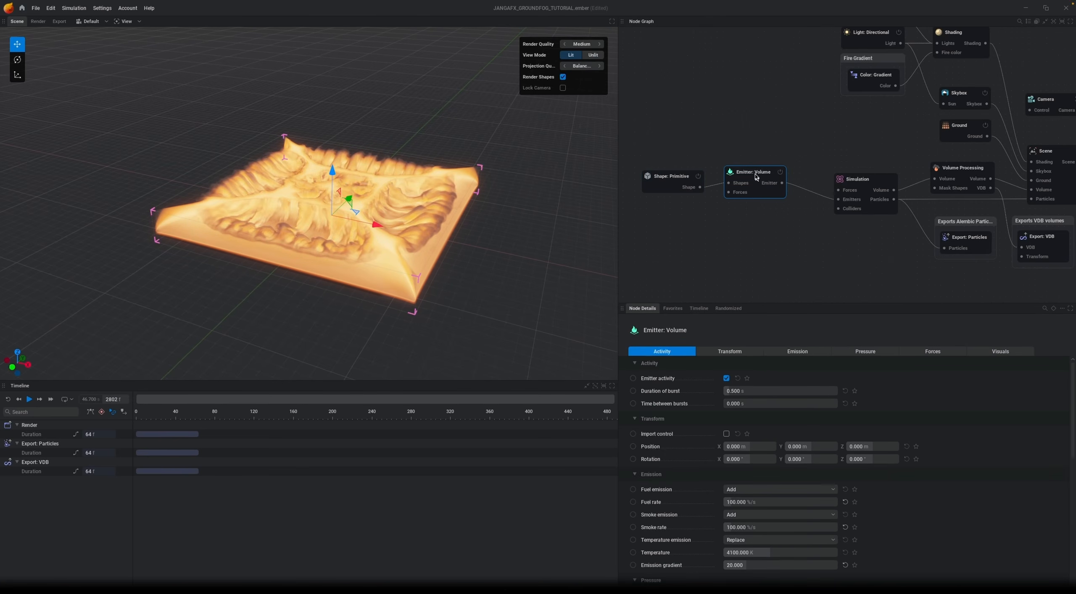
left_click(796, 352)
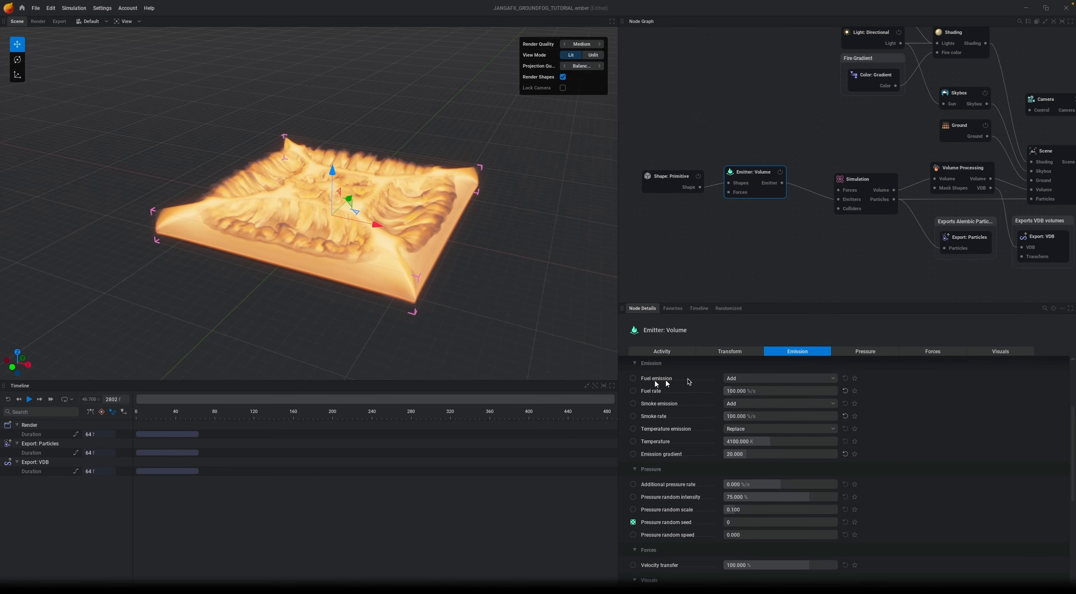
left_click(739, 380)
left_click(738, 391)
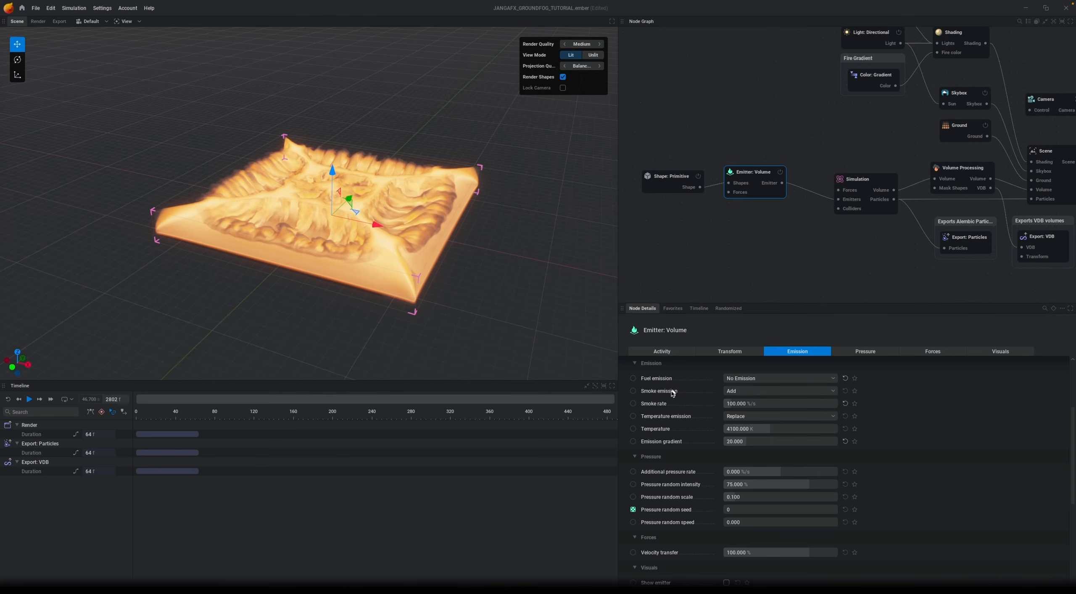
left_click(738, 416)
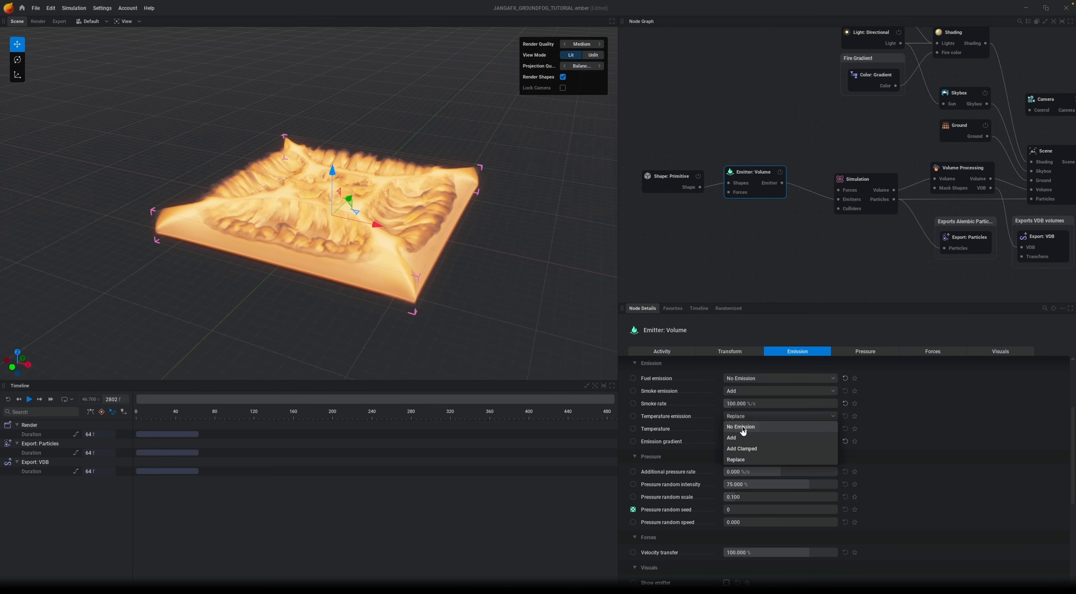
left_click(742, 429)
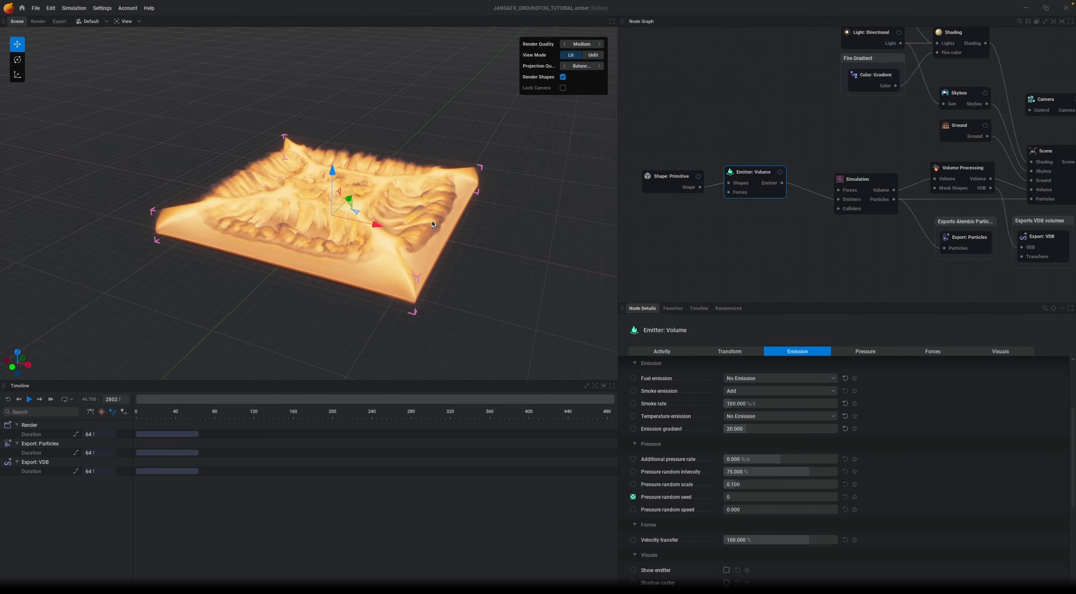
key("r")
key("space")
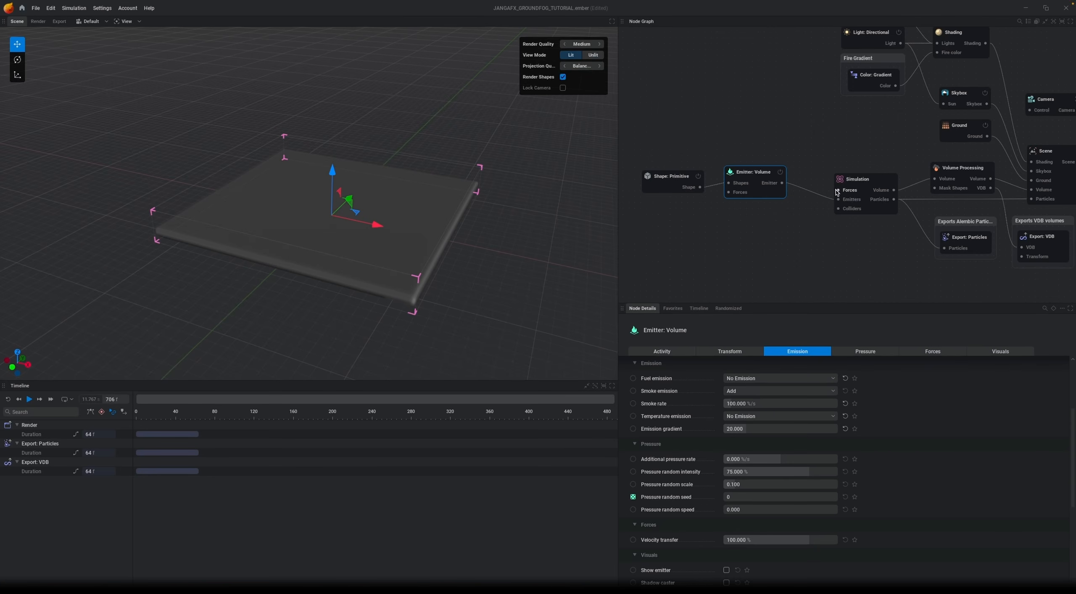
- Add a Force: Noise node connected to the Simulation node's Forces input
left_click_drag(837, 193, 744, 106)
left_click(718, 111)
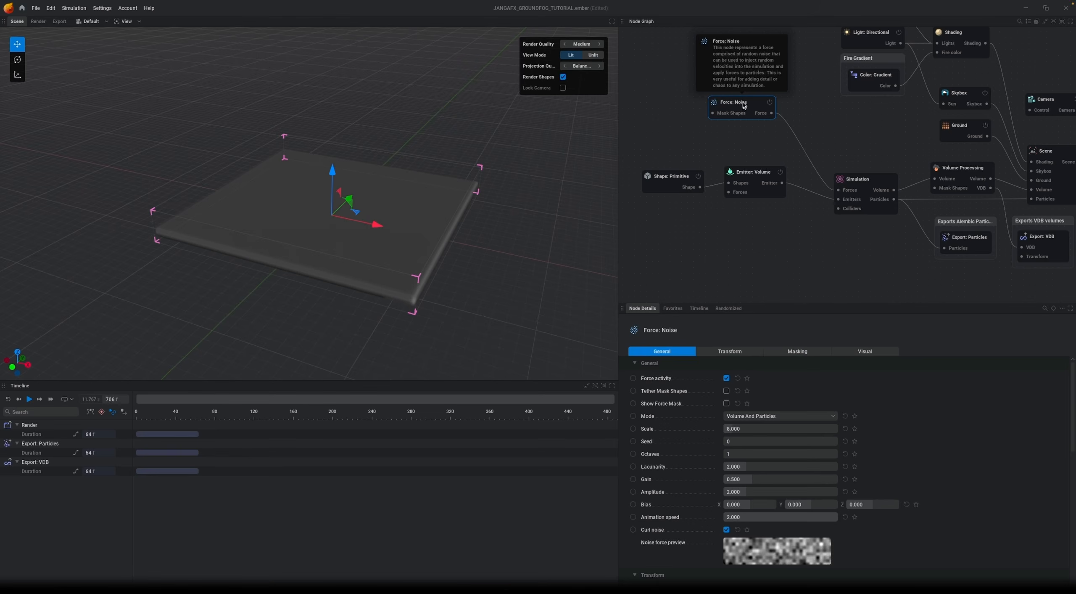
left_click_drag(730, 199, 730, 197)
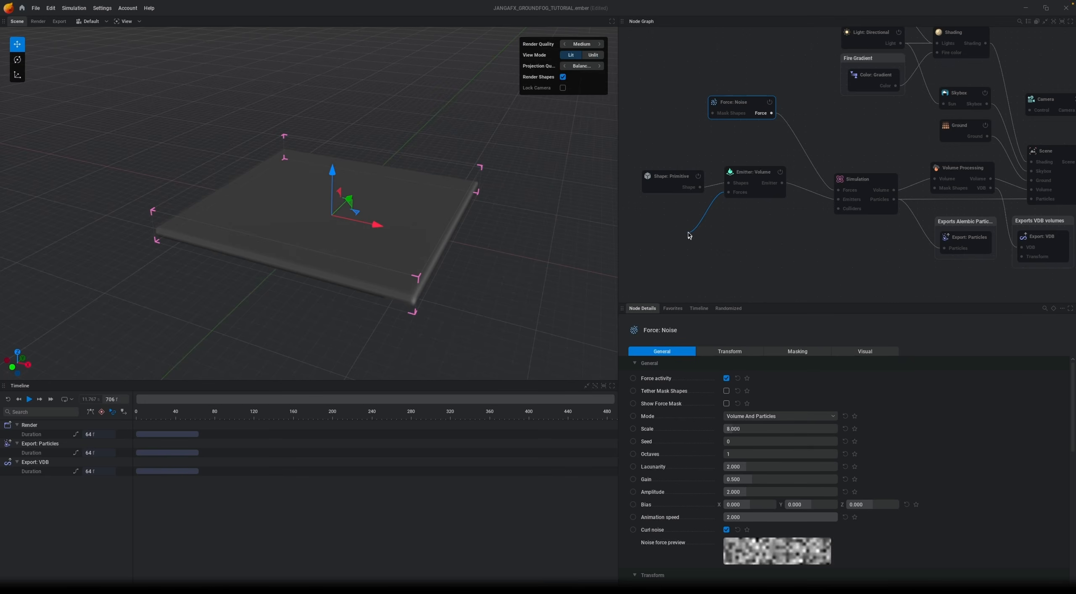
left_click_drag(692, 166, 690, 159)
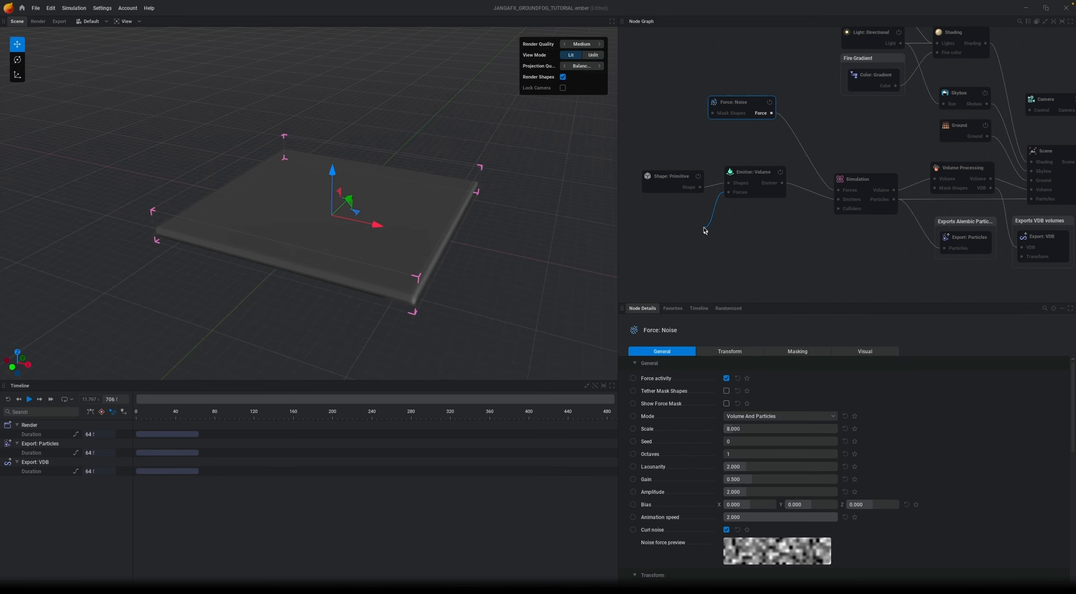
left_click_drag(705, 230, 705, 228)
left_click(720, 125)
left_click(760, 80)
- Run the simulation to preview the noise force on the smoke, and reset it to the start
mouse_move(735, 103)
left_mouse_down()
mouse_move(730, 92)
mouse_move(745, 105)
left_mouse_up()
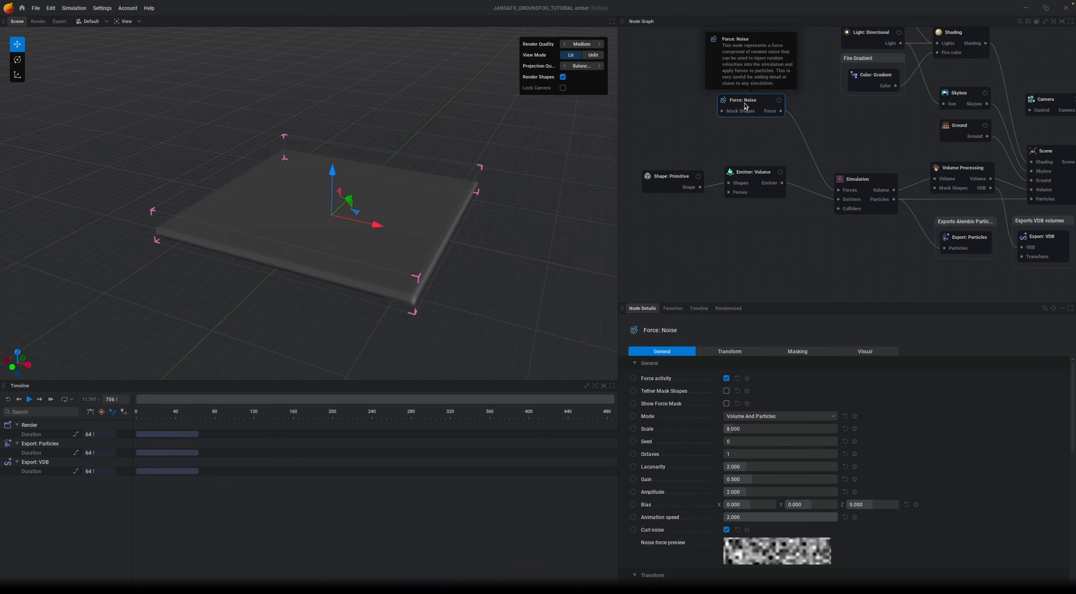
key("space")
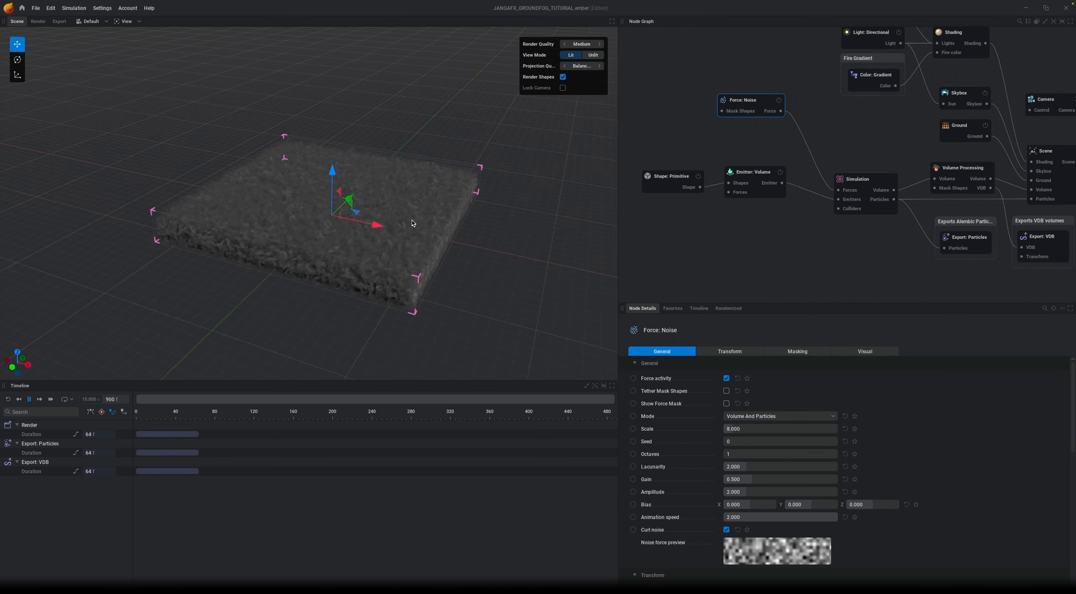
key("r")
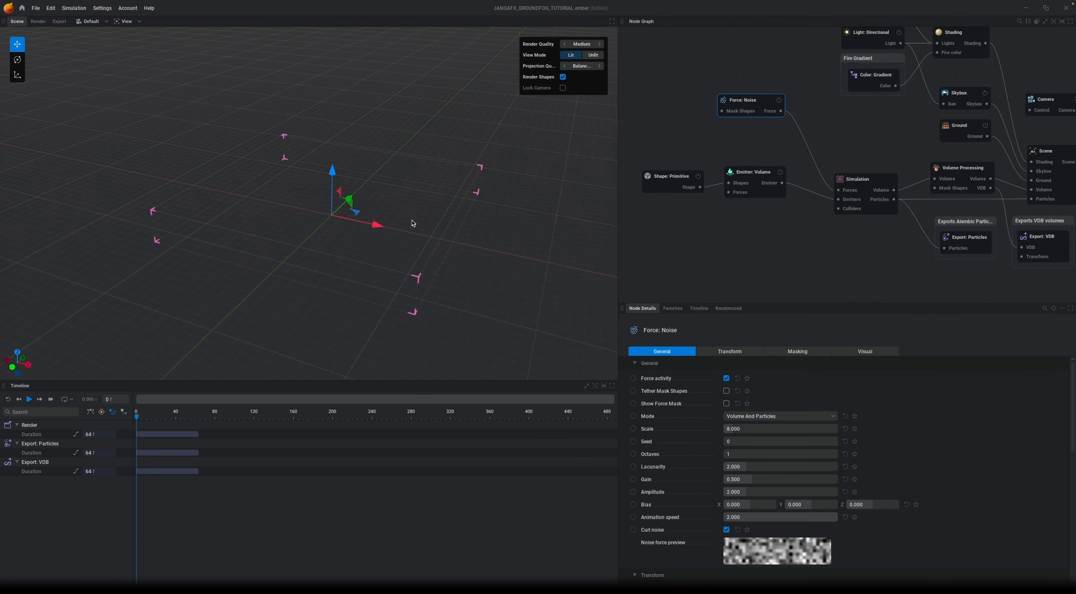
- Set the noise force's scale to 30, amplitude to 0.2 and animation speed to 0.2, and run the simulation
double_click(760, 431)
type("30")
key("Return")
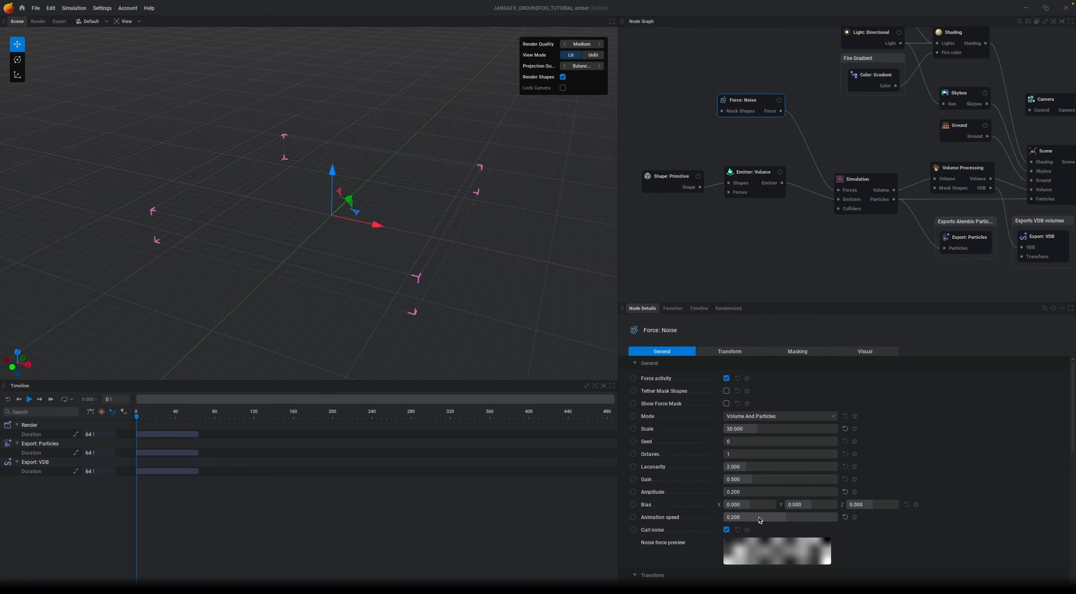
key("space")
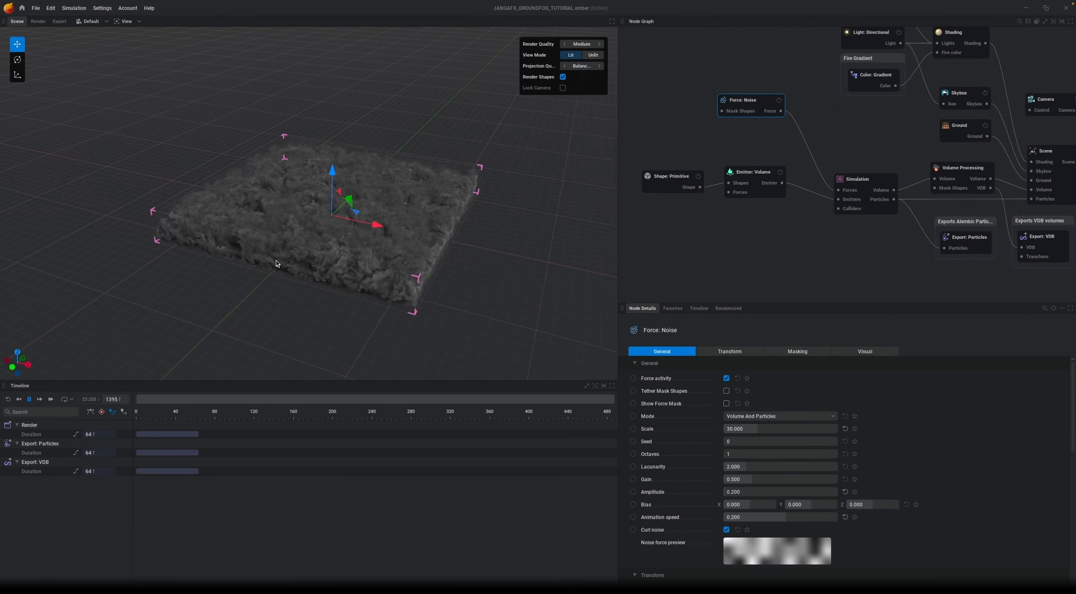
- In the Simulation node's force settings, set buoyancy to 0% and smoke weight to 250% of gravity
left_click(875, 186)
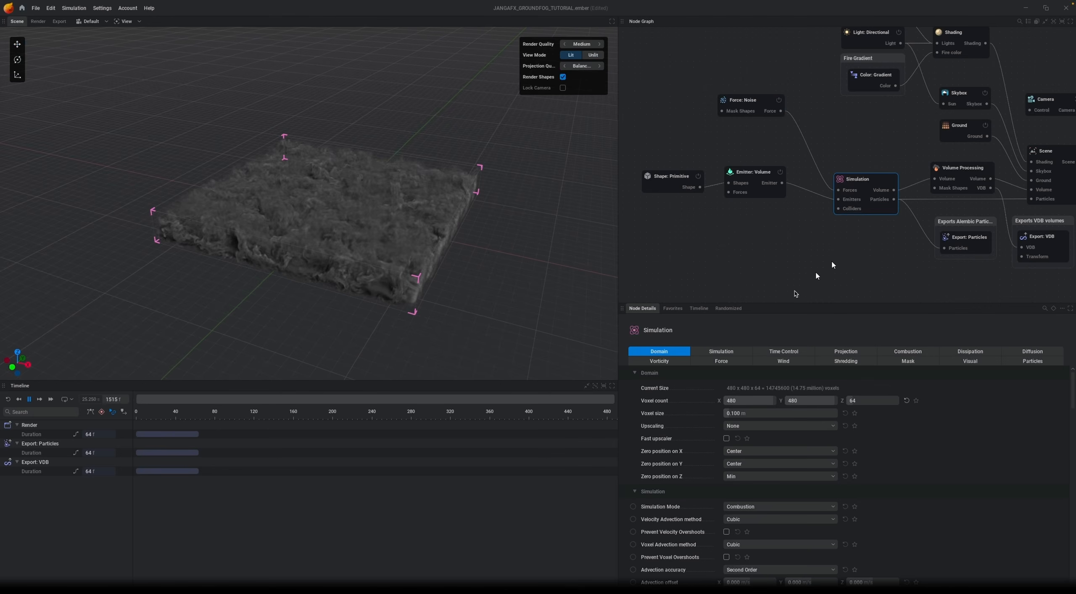
left_click(721, 363)
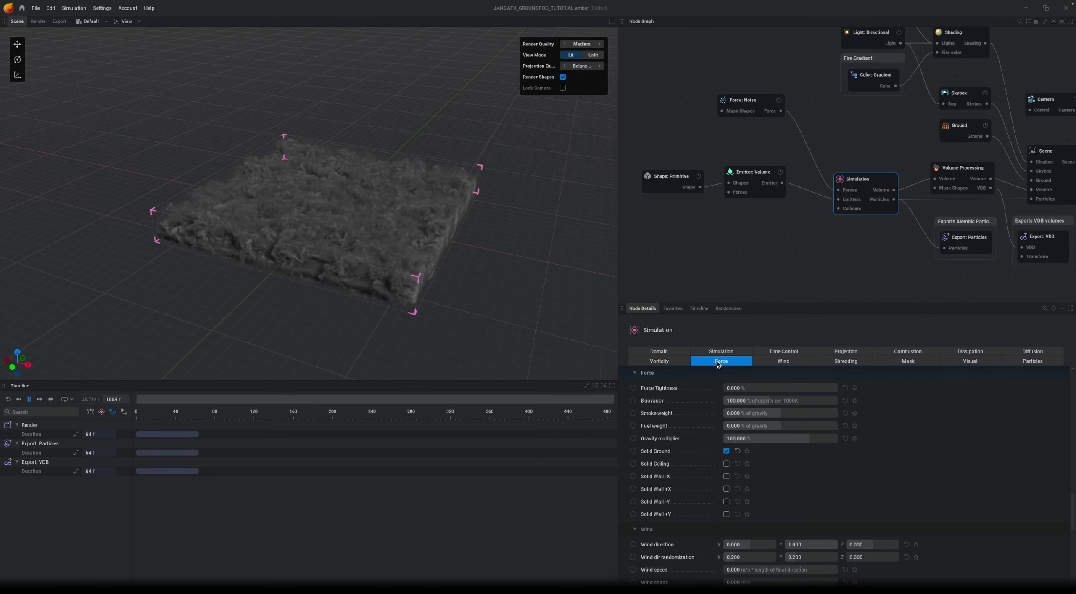
left_click(799, 401)
type("0")
key("Return")
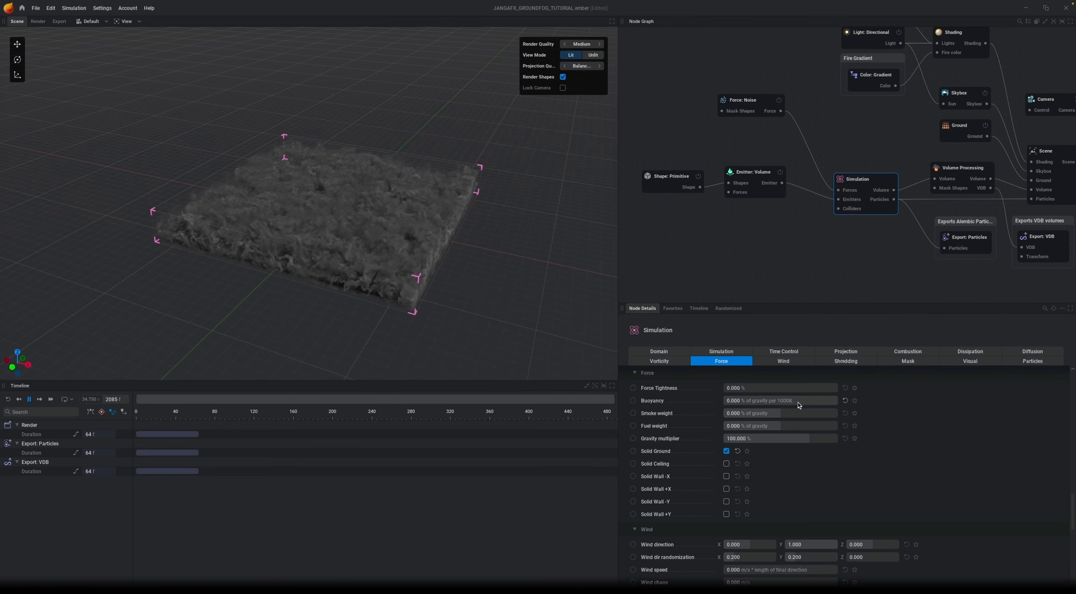
left_click_drag(774, 417, 920, 421)
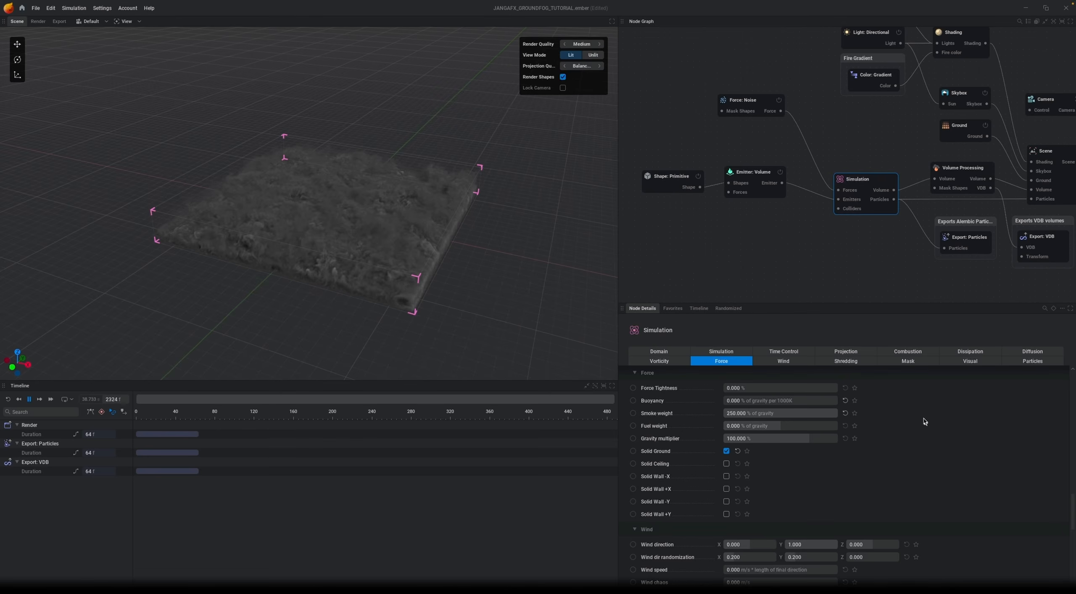
- Enable the simulation's solid walls on the -X, +X, -Y and +Y sides
middle_click_drag(501, 249, 453, 274)
scroll(498, 289, "up", 2)
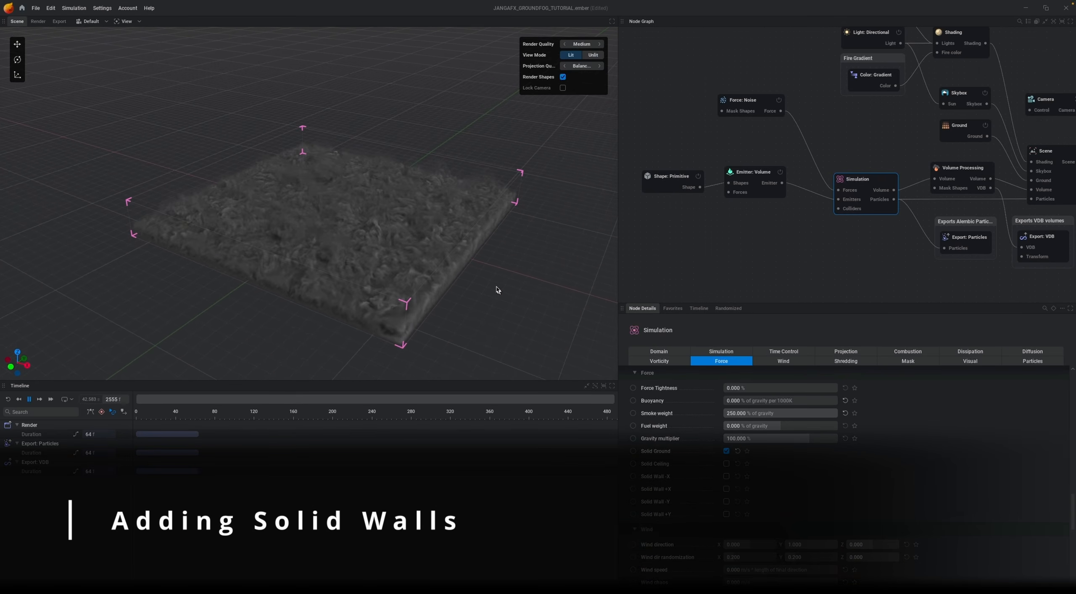
middle_click_drag(537, 295, 526, 292)
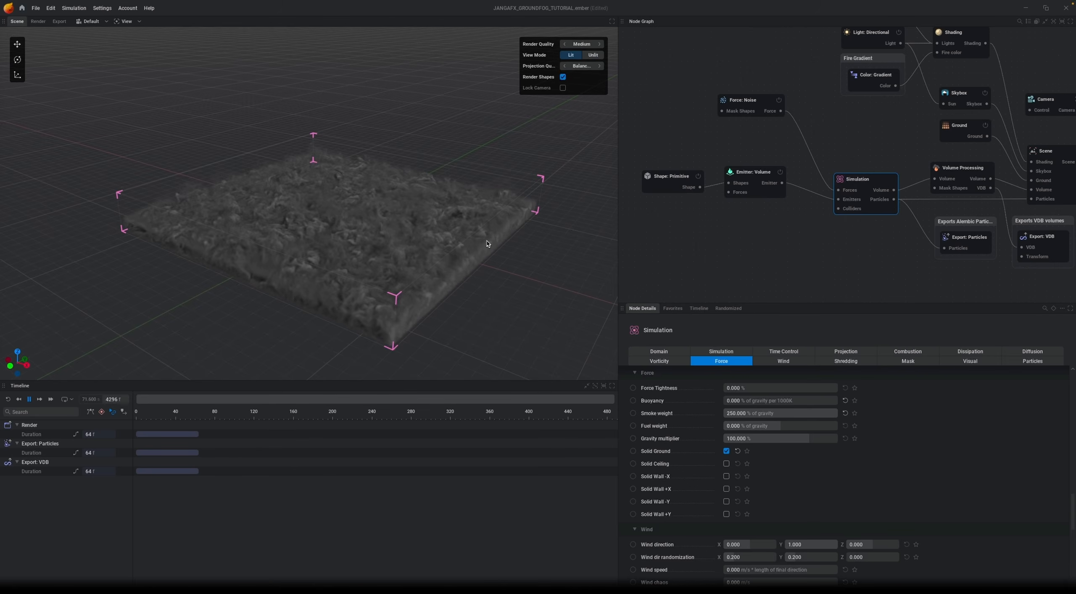
left_click(727, 476)
left_click(726, 489)
left_click(727, 501)
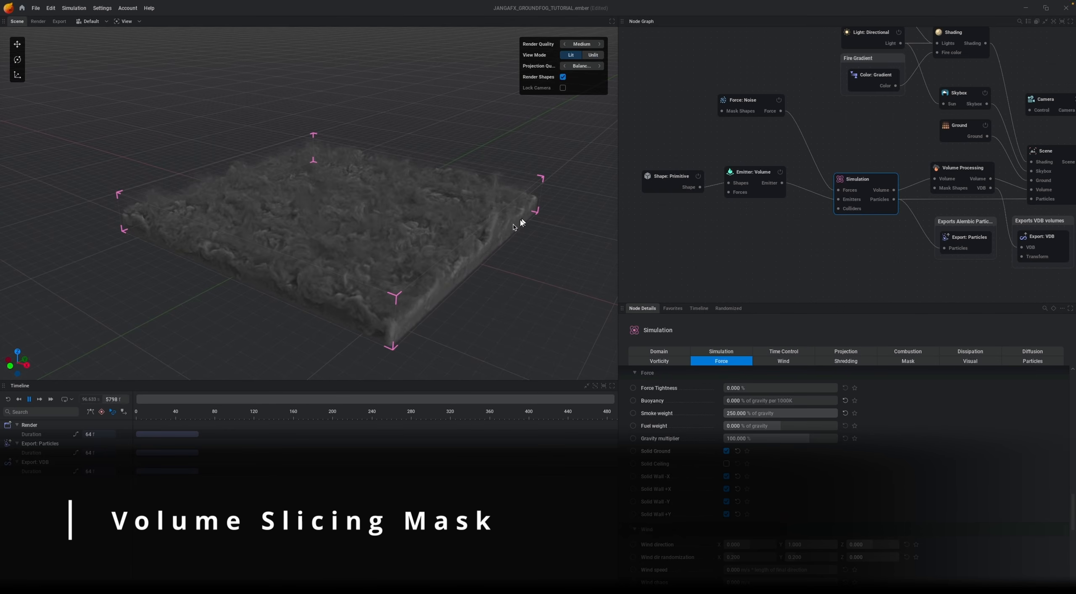
- In the Volume Processing node's slicing mask, set the X- and X+ wall widths to 15%
left_click(962, 173)
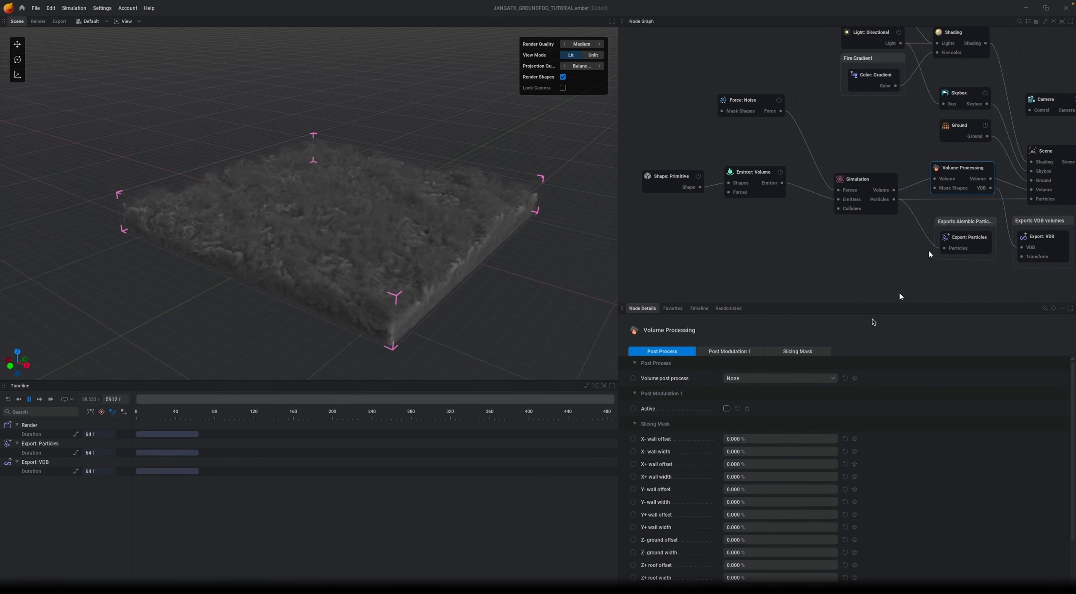
left_click(801, 352)
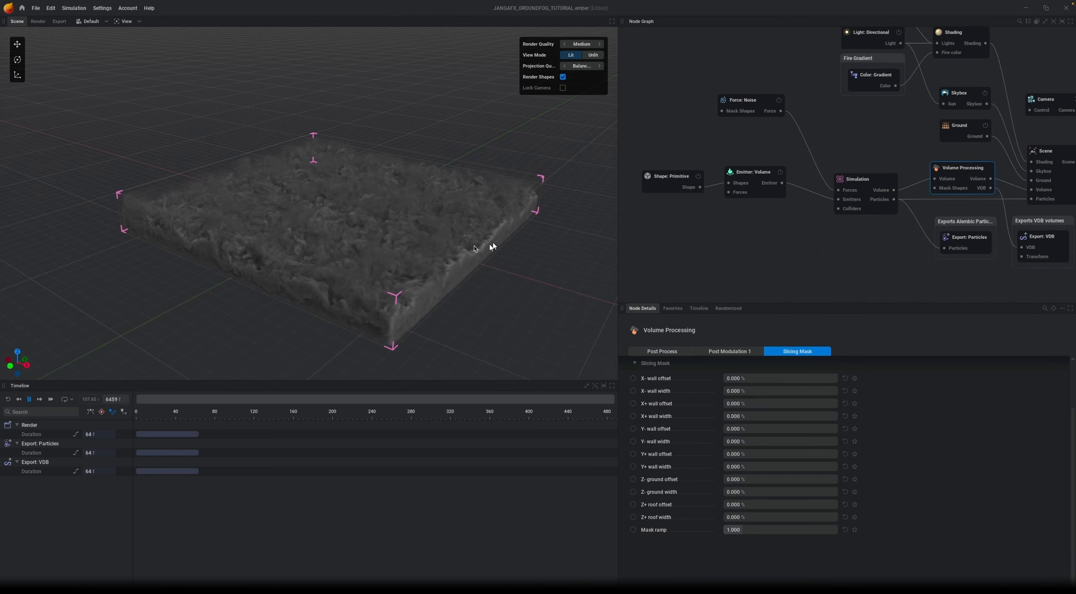
double_click(757, 395)
type("15")
key("Tab")
type("15")
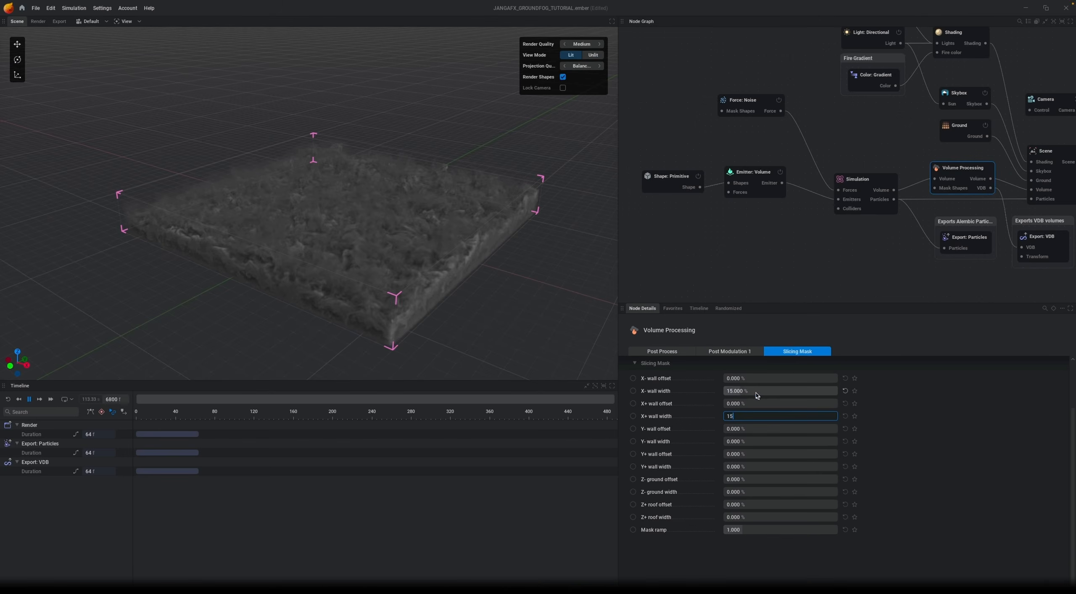
key("Tab")
- Set the slicing mask's Y- and Y+ wall widths to 15% and inspect the fog's edges from several angles
key("Tab")
type("15")
key("Tab")
key("Tab")
type("15")
key("Return")
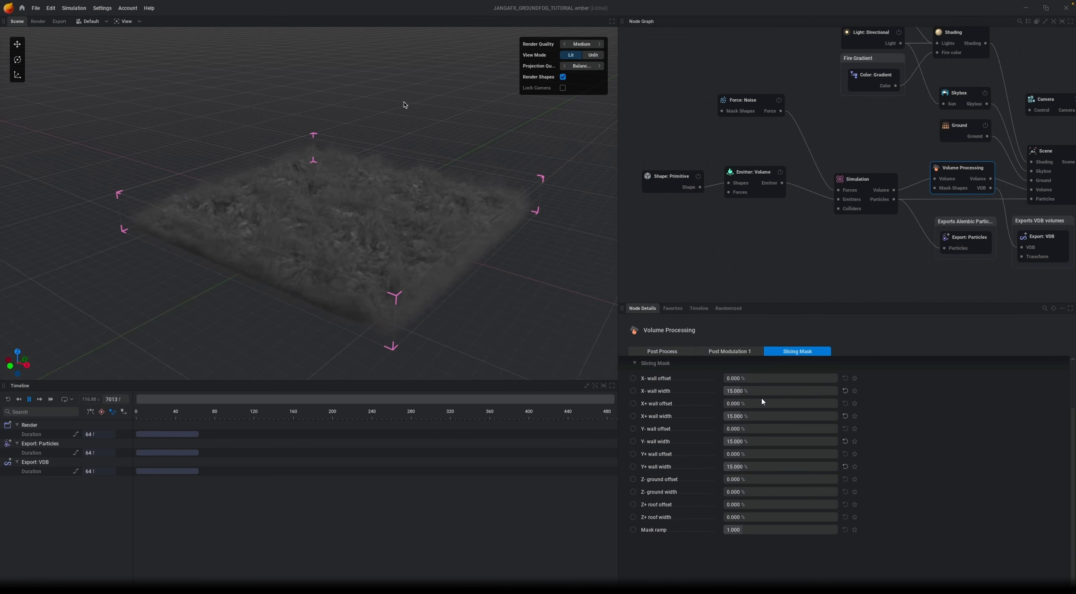
left_click_drag(537, 266, 459, 290)
left_click_drag(541, 275, 467, 252)
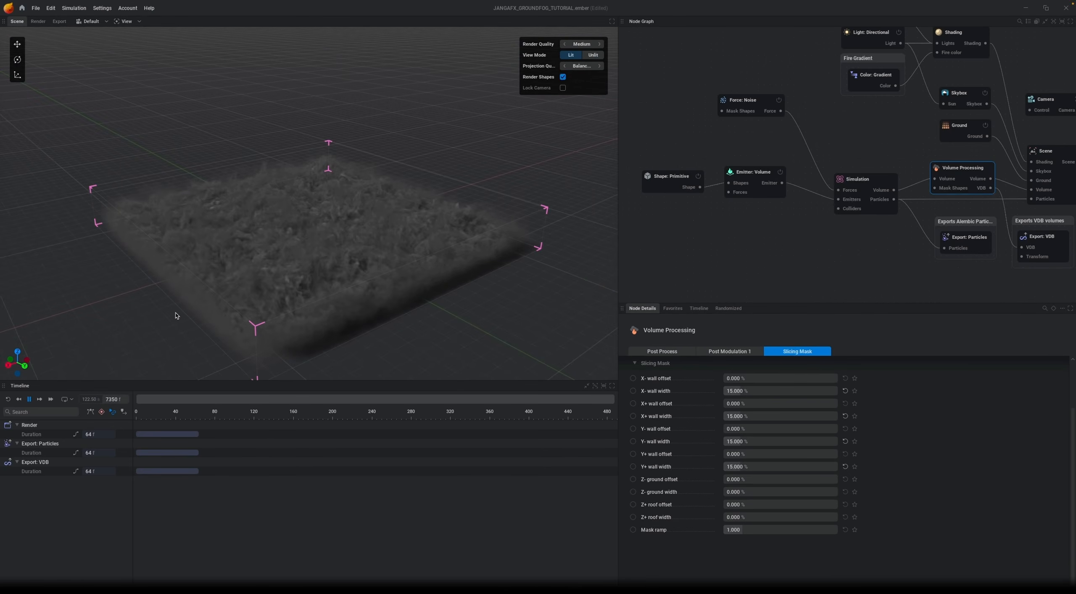
left_click_drag(177, 315, 365, 291)
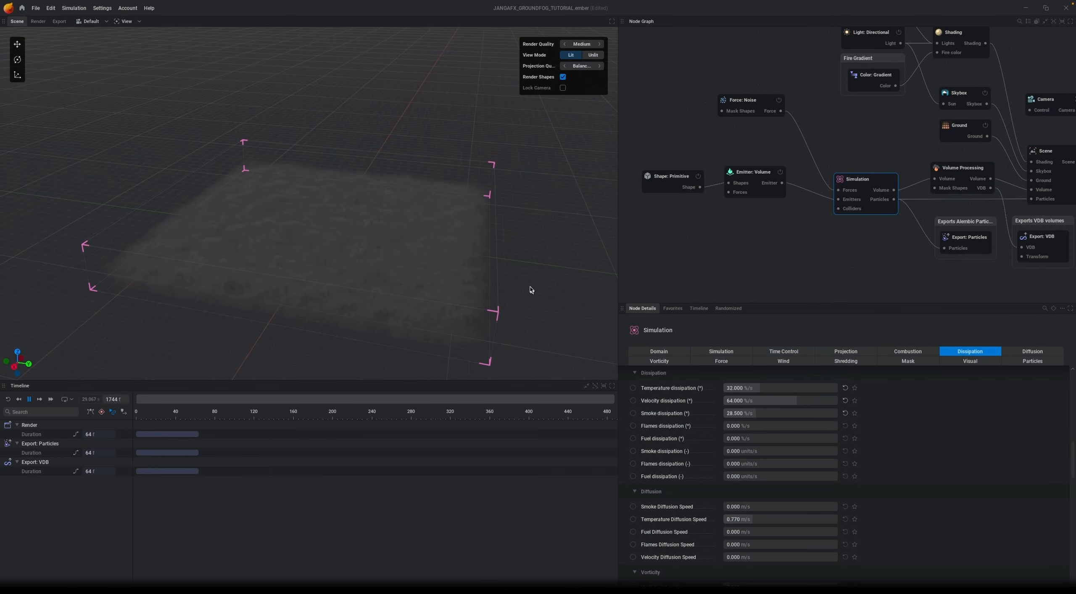
- Test a smoke rate of 100% on the Emitter: Volume node, and reduce the rate to 25%
left_click(757, 177)
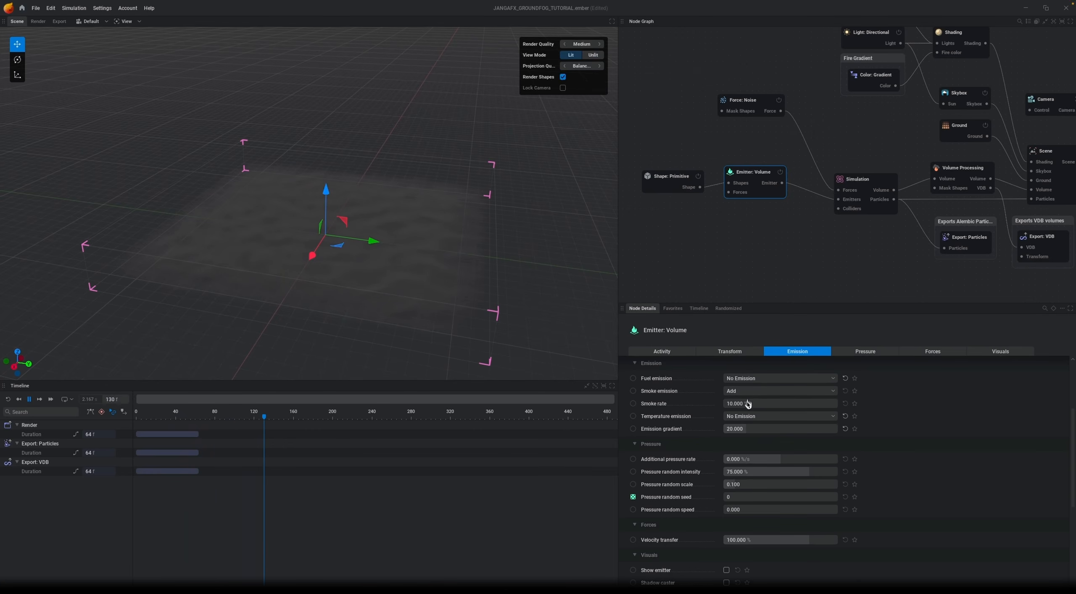
left_click(750, 406)
type("100")
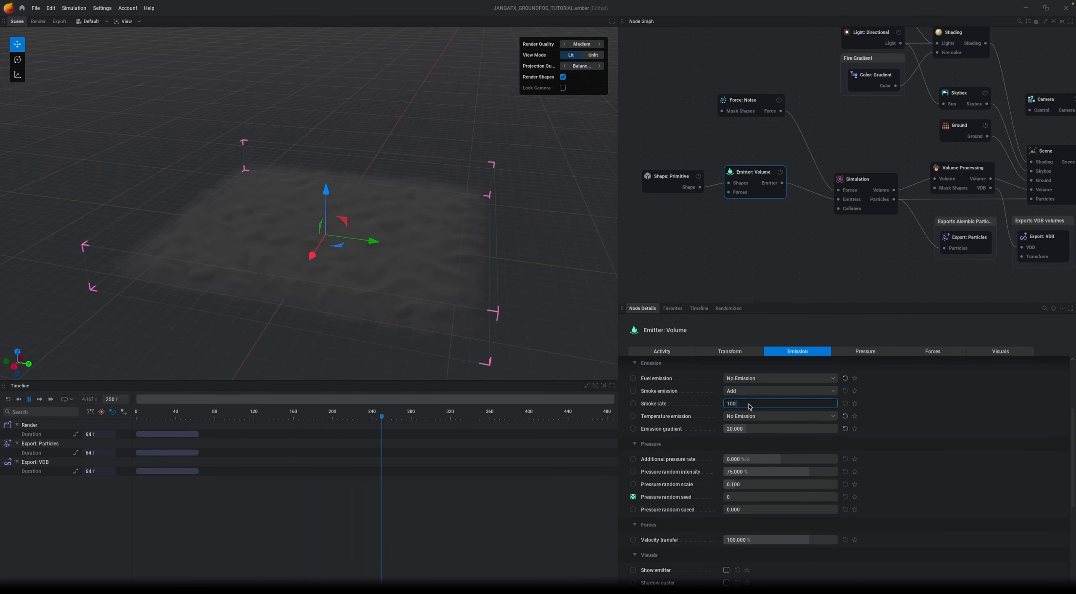
key("Return")
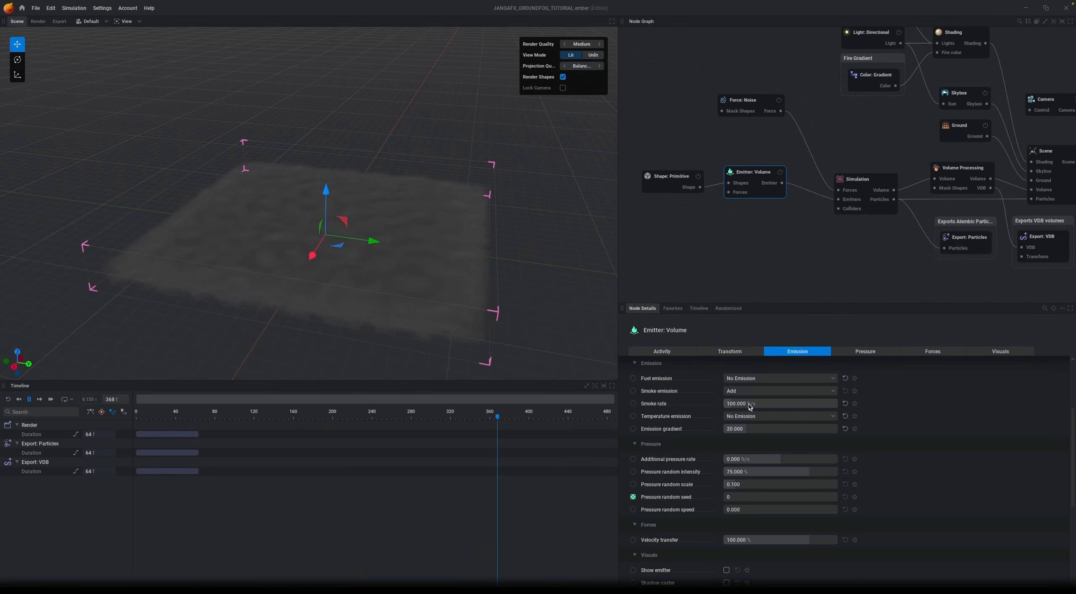
left_click(750, 407)
type("25")
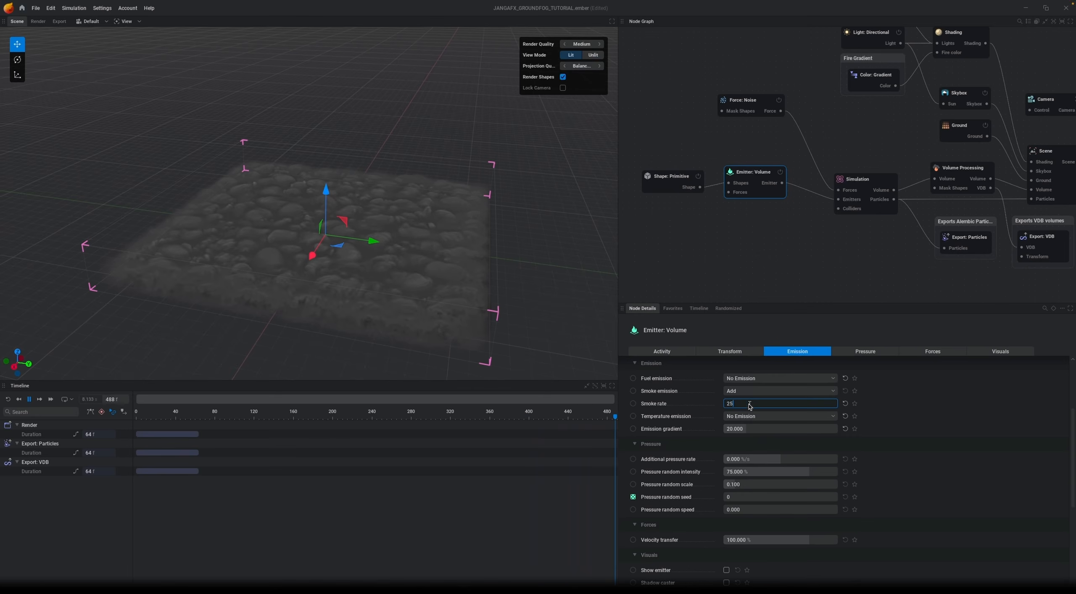
key("Return")
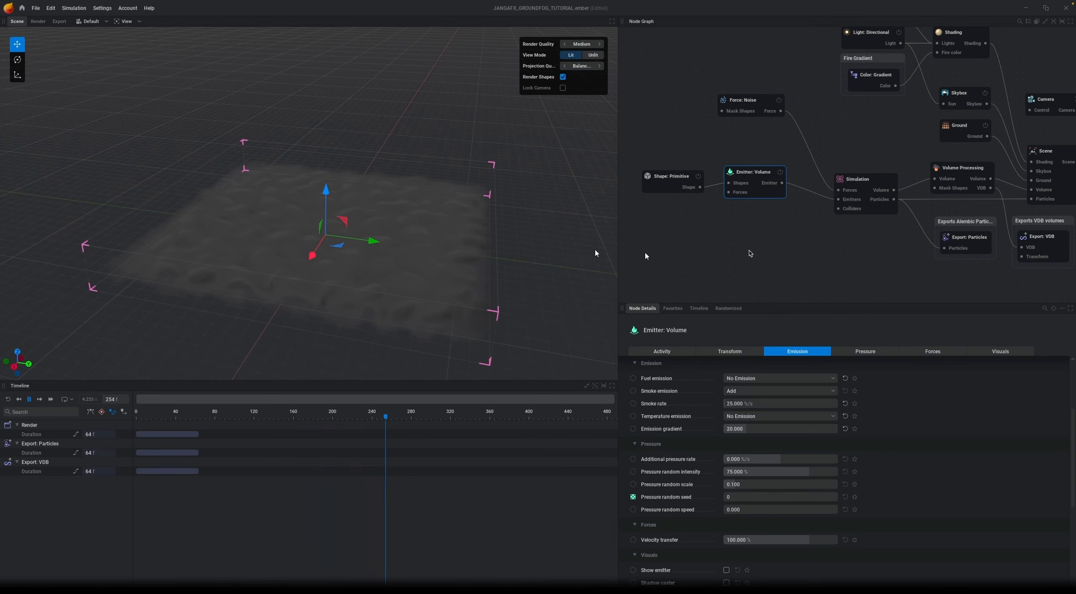
- Review the Simulation node's dissipation settings and examine the fog from above and from the side
left_click(866, 180)
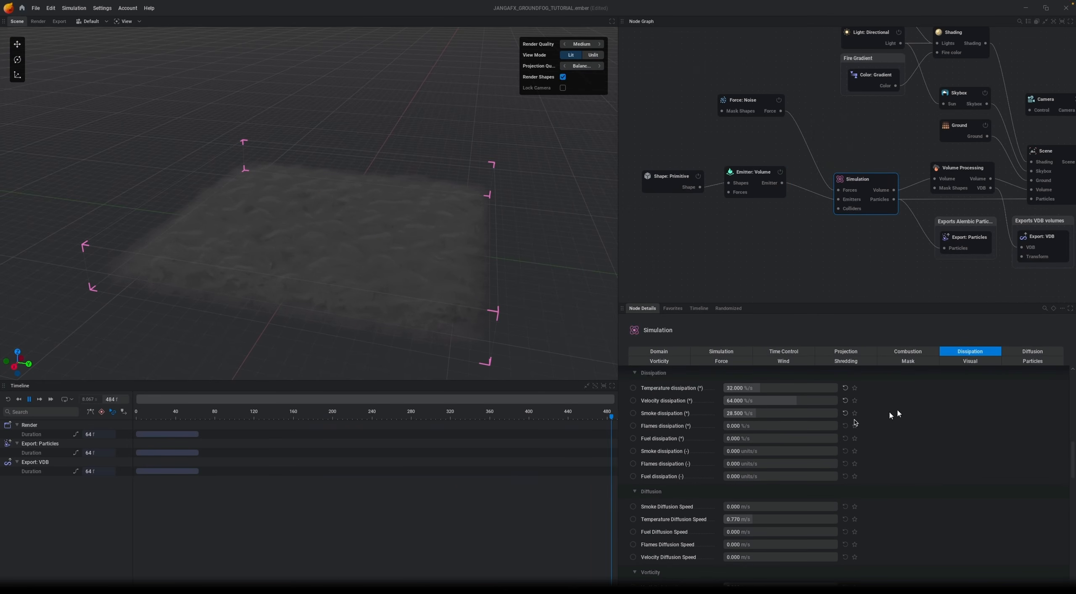
mouse_move(657, 406)
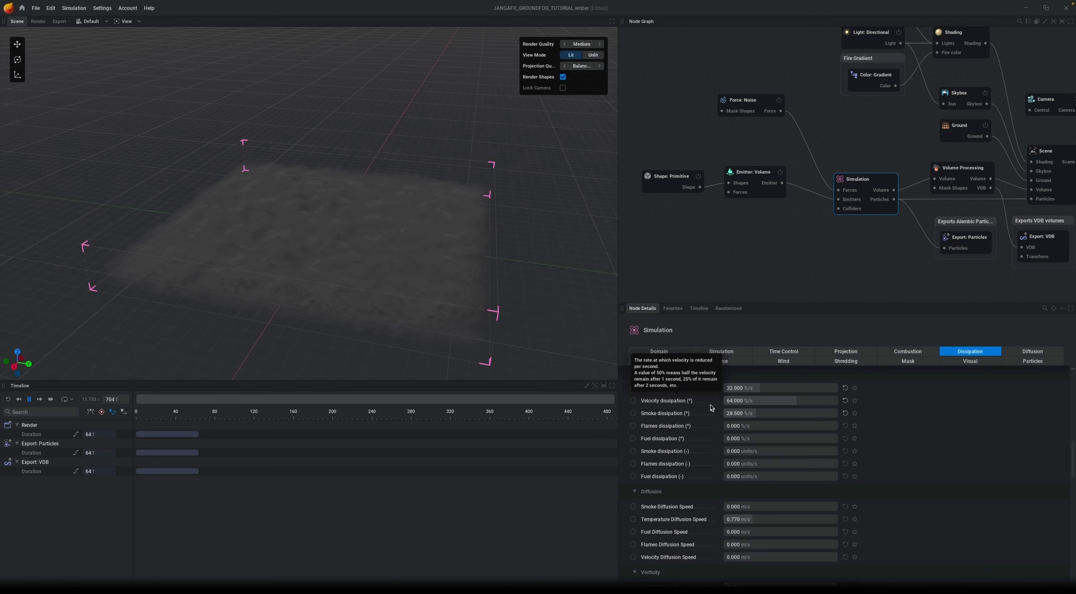
left_click_drag(537, 265, 537, 266)
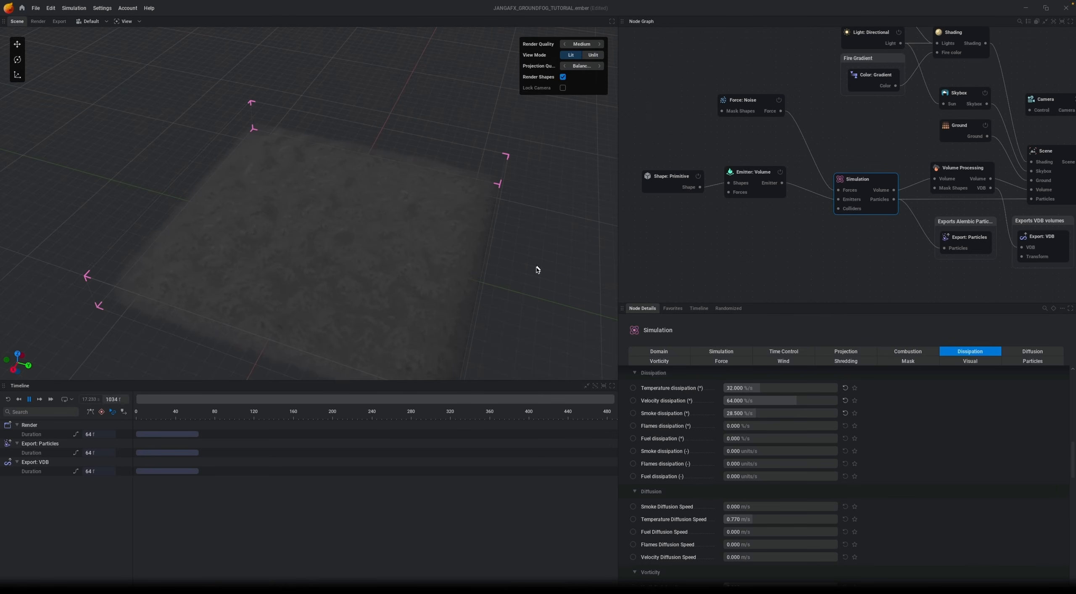
left_click_drag(537, 284, 537, 282)
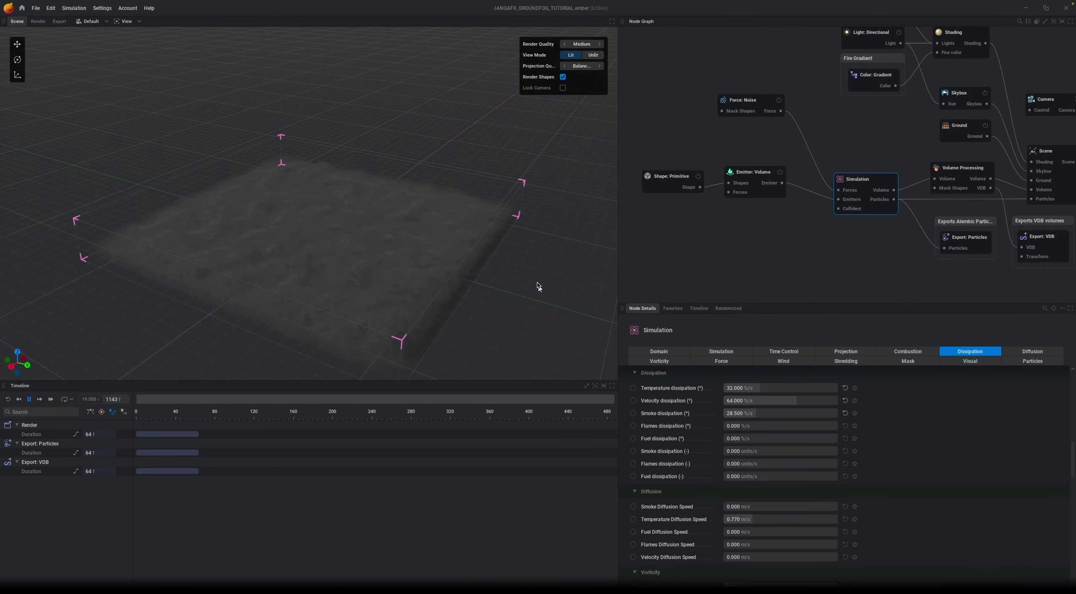
- Move the noise force and emitter nodes apart and add a Force: Vorticles node connected to the Simulation node's Forces input
left_click(760, 106)
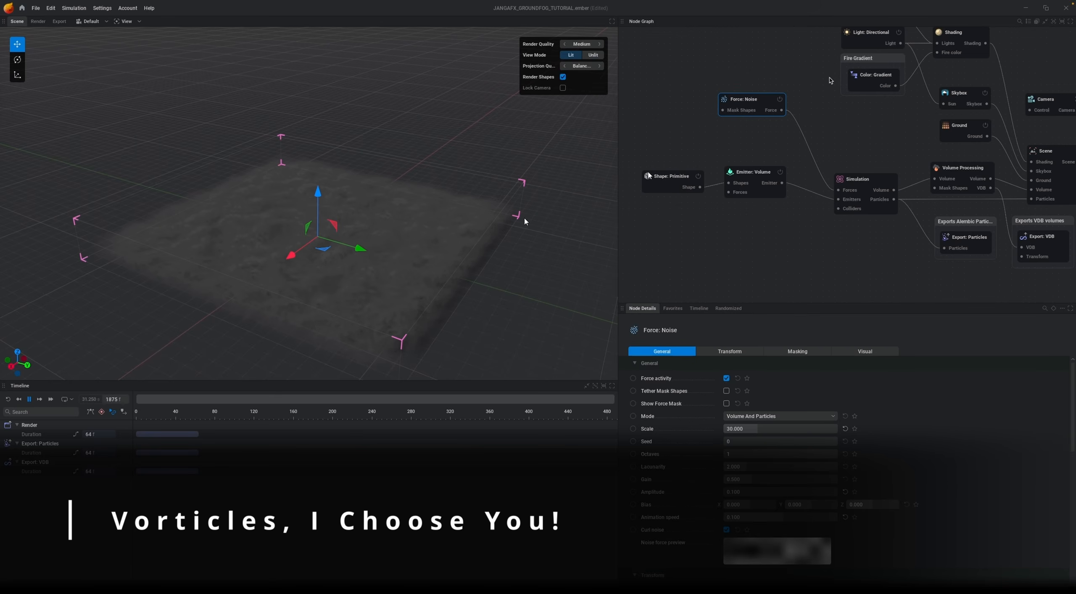
left_click_drag(753, 103, 756, 71)
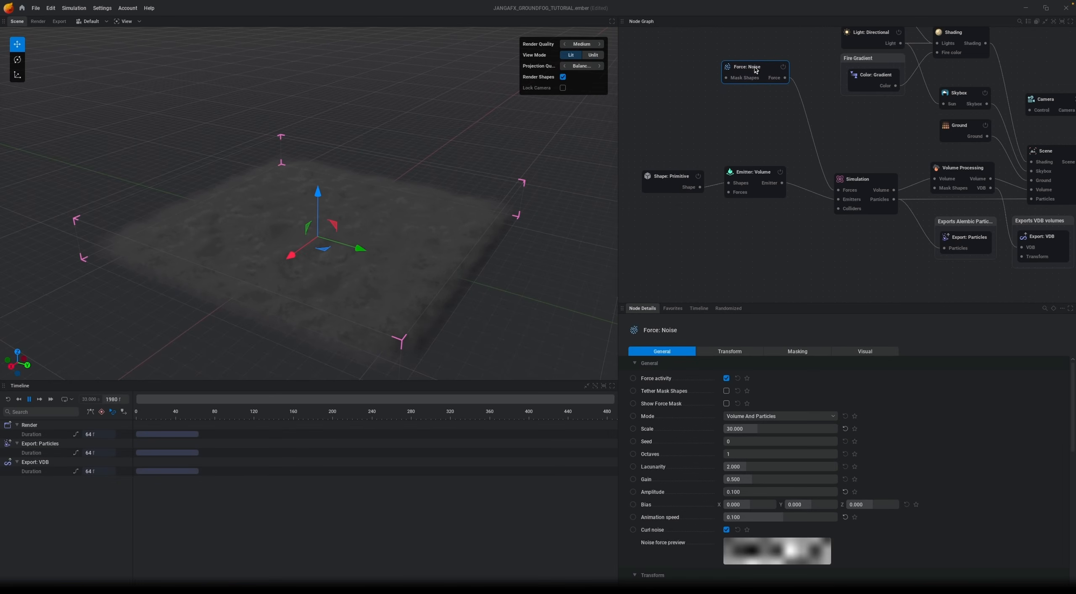
left_click_drag(686, 149, 749, 222)
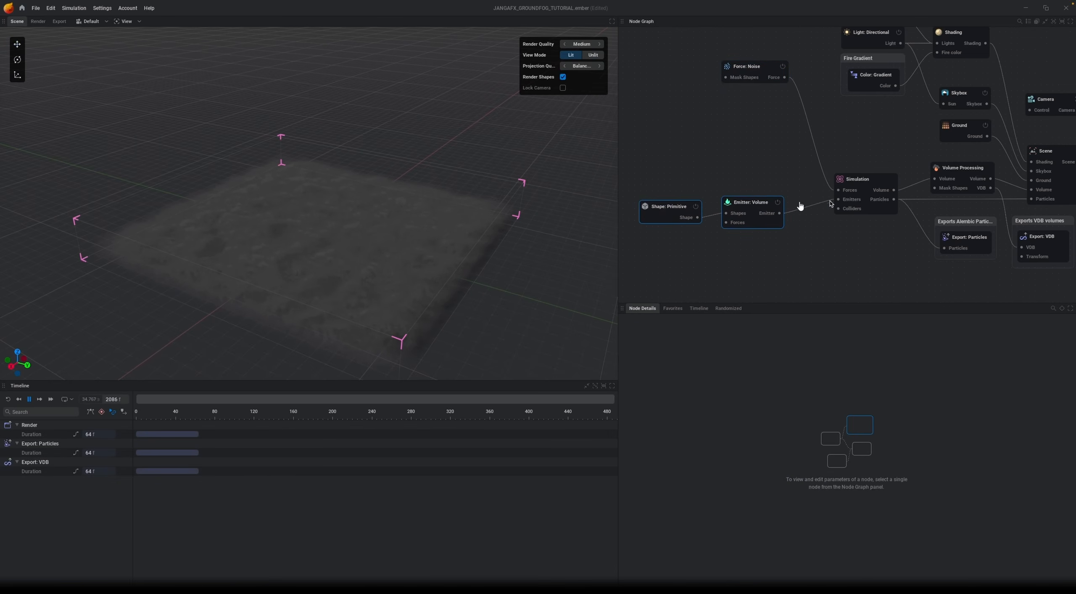
left_click_drag(839, 190, 768, 147)
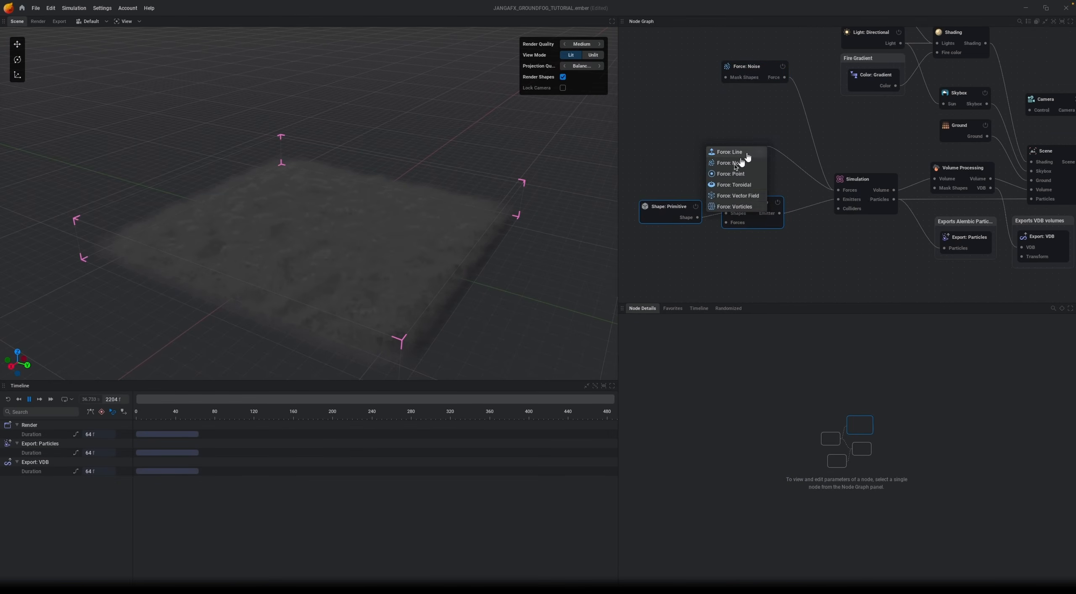
left_click(733, 207)
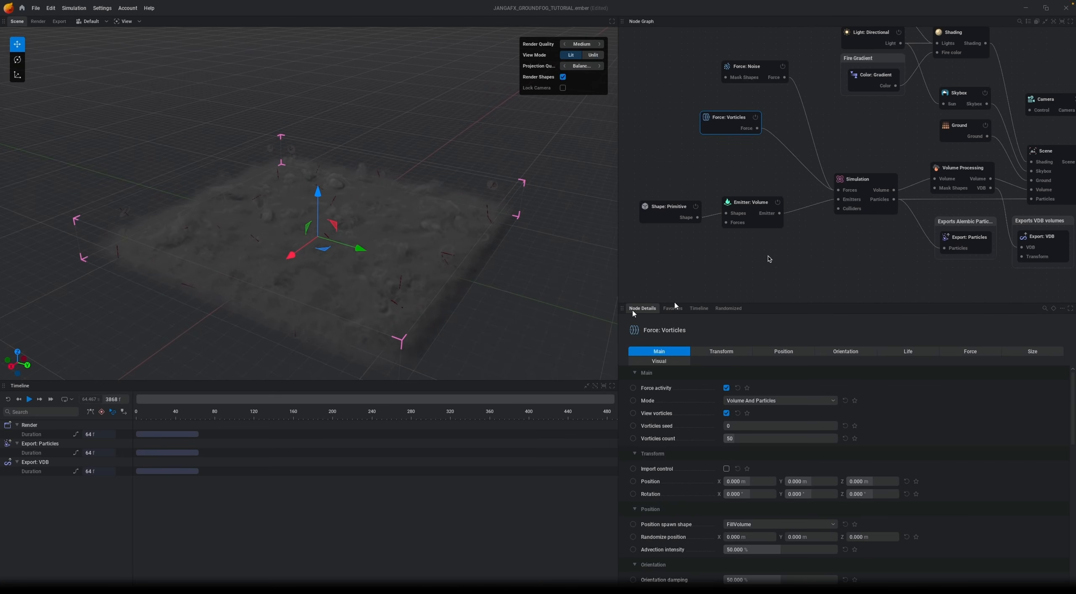
- Set the vorticles count to 12 and orientation damping to 100%, with the simulation running
left_click(696, 165)
left_click(719, 126)
left_click(763, 439)
type("12")
key("Return")
scroll(781, 450, "down", 3)
key("space")
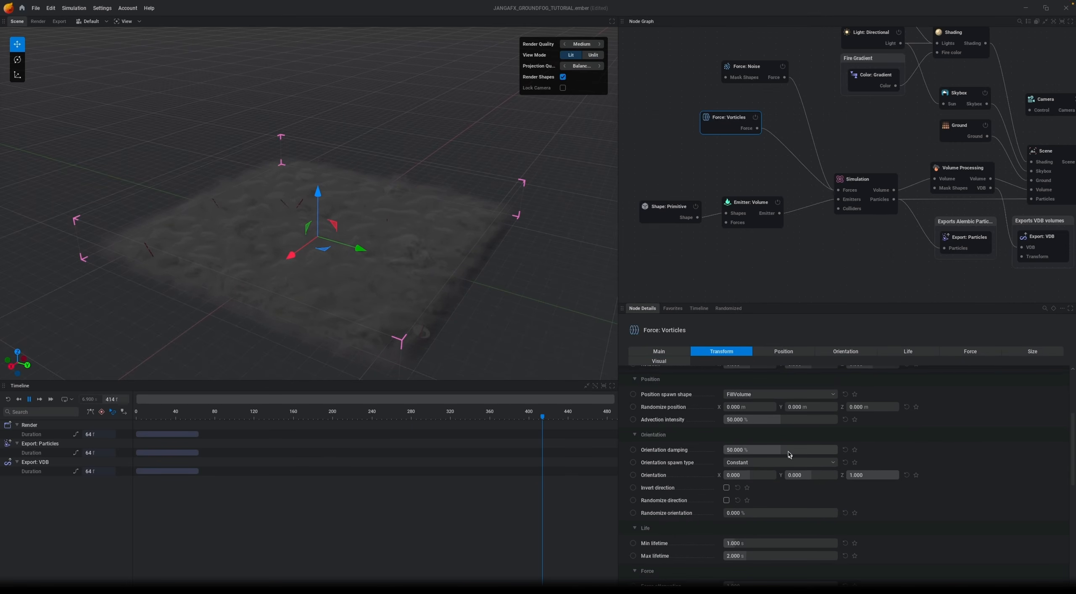
left_click_drag(792, 452, 869, 451)
- Try a Y orientation of 1 on the vorticles, and set it back to 0
left_click(825, 479)
type("1")
key("Return")
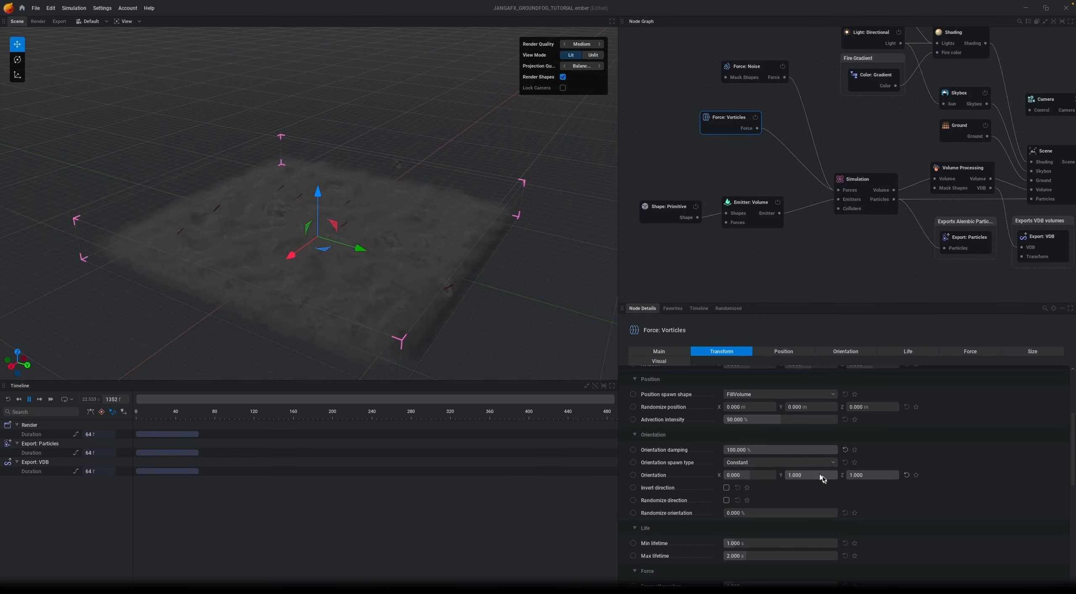
left_click(825, 479)
type("0")
key("Return")
- Set the vorticles' minimum radius to 30 voxels and maximum radius to 50 voxels
scroll(954, 466, "down", 5)
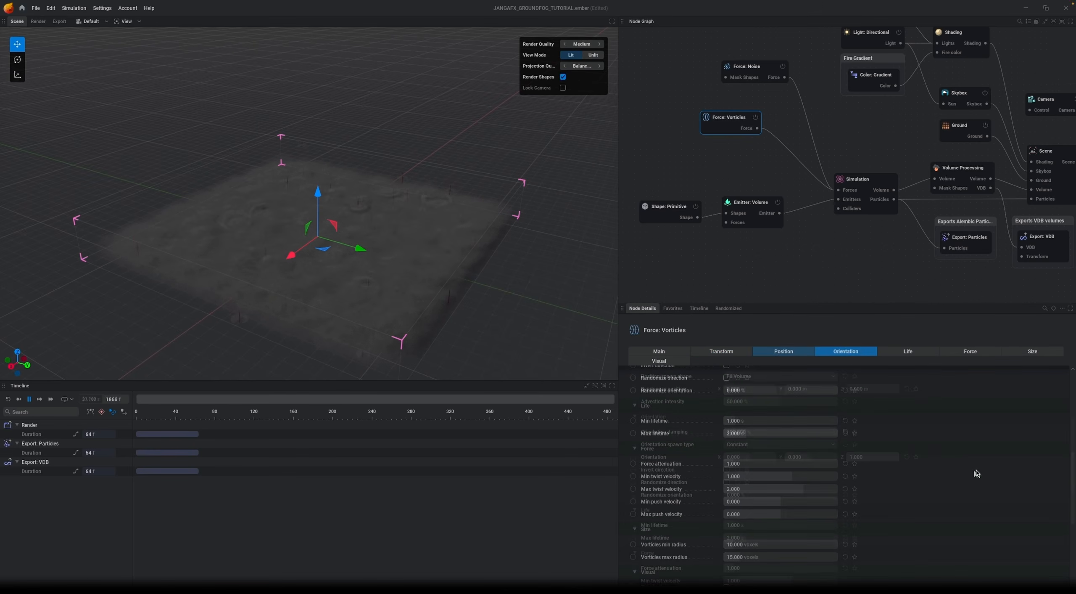
scroll(977, 473, "down", 3)
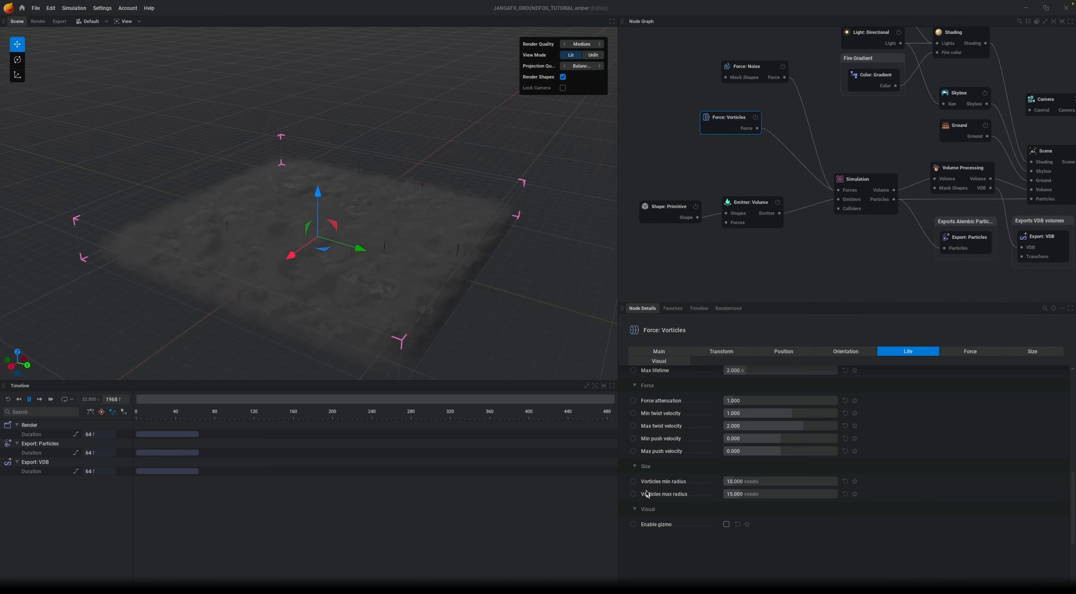
mouse_move(668, 485)
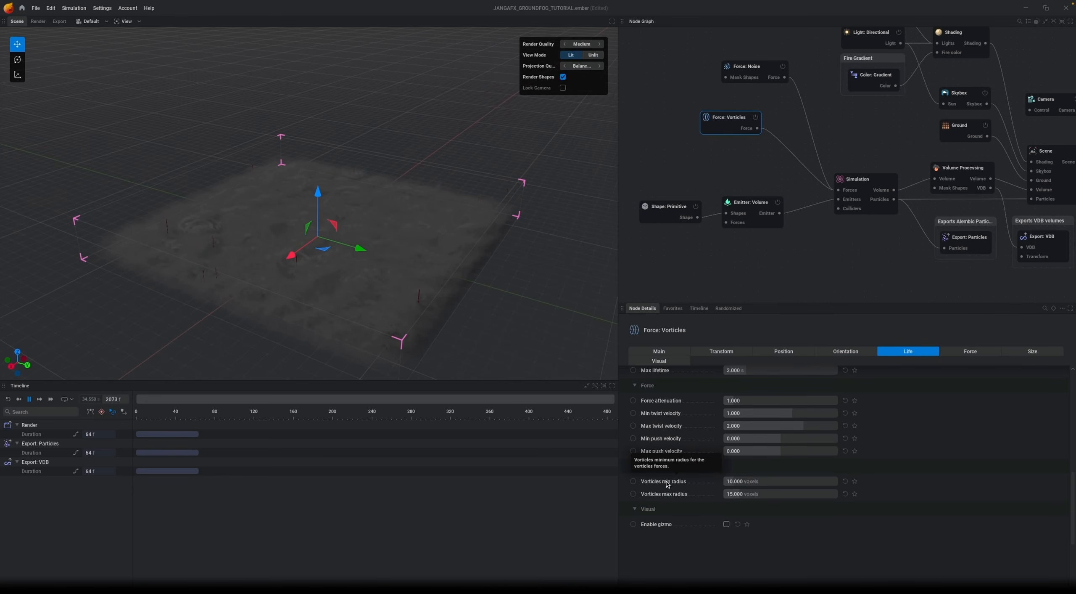
double_click(772, 482)
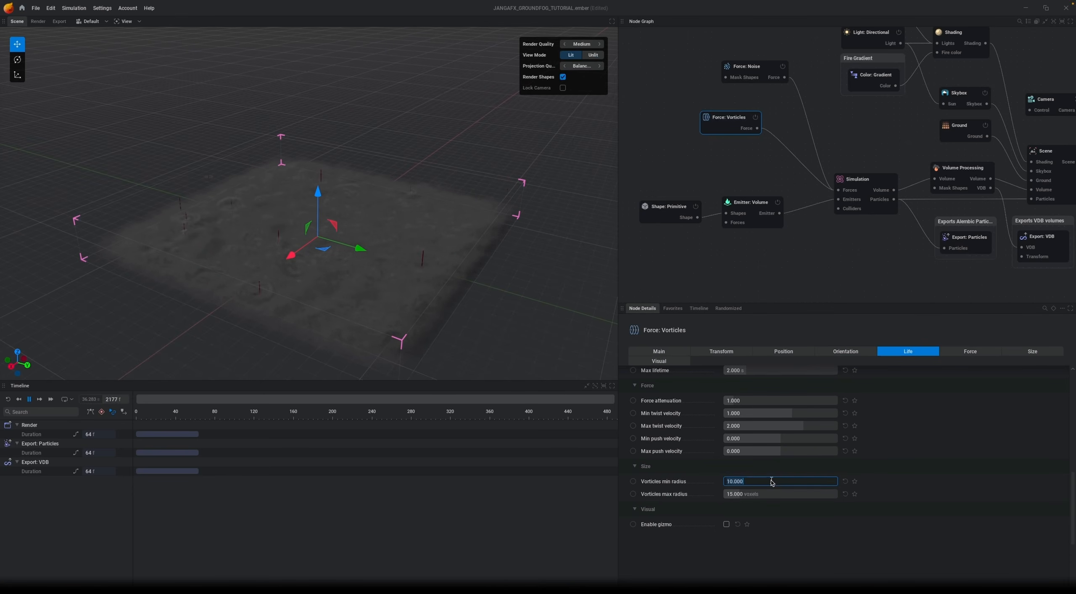
type("30")
key("Tab")
type("50")
key("Return")
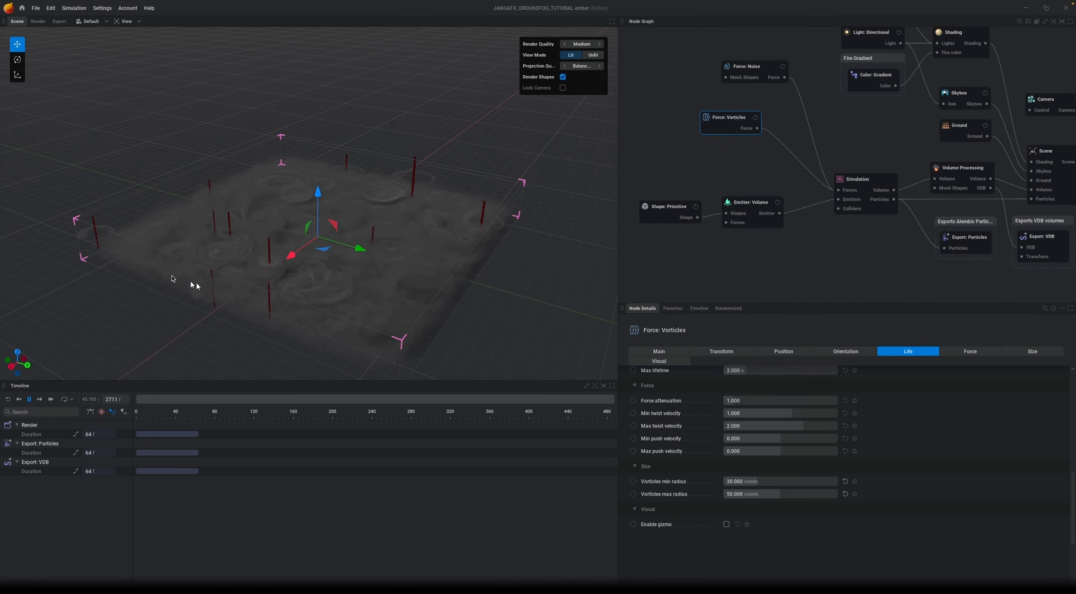
- Disable the Force: Noise node and restart the simulation to preview the vorticles alone from a steeper angle
left_click_drag(143, 282, 198, 309)
left_click_drag(147, 254, 391, 368)
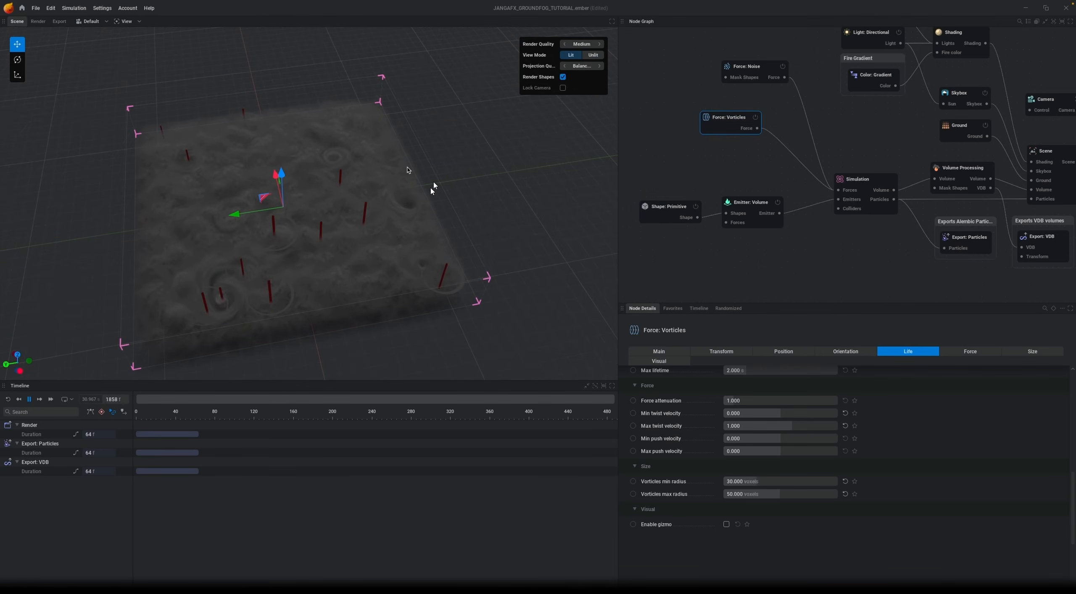
left_click(784, 68)
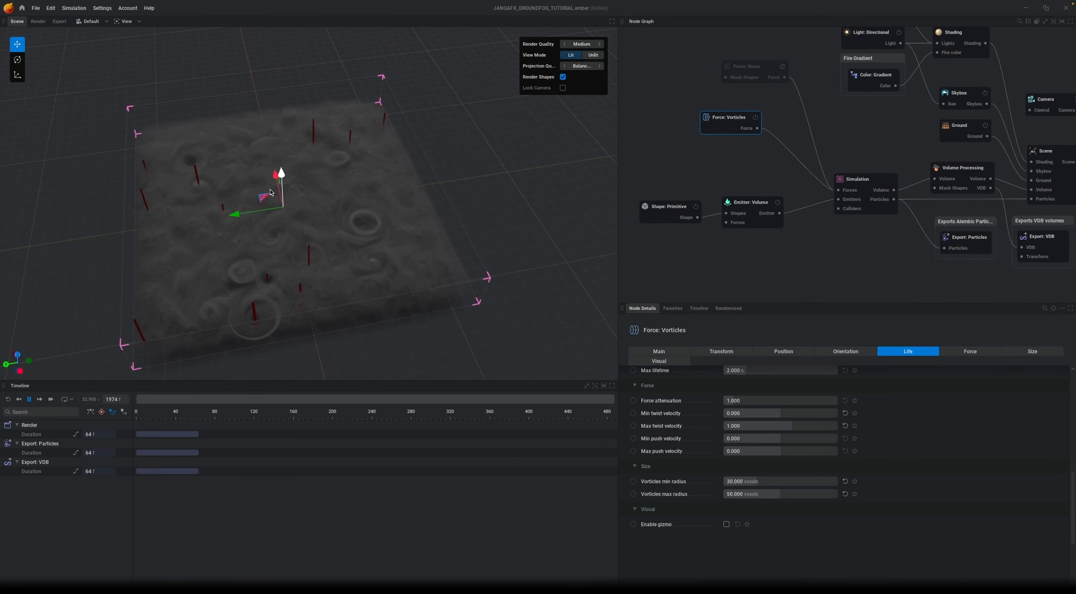
key("r")
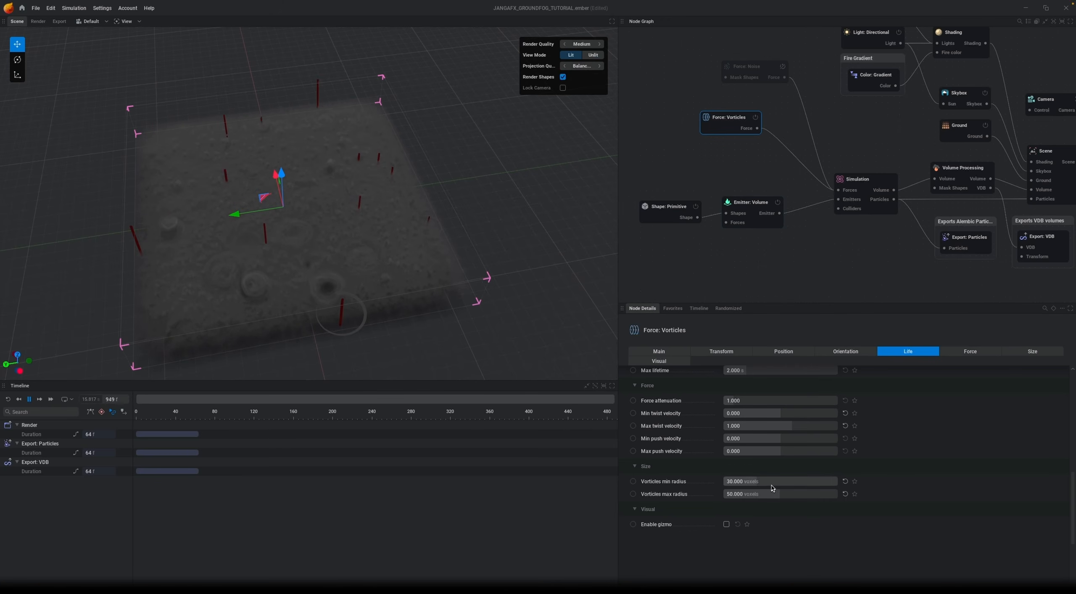
- Raise the vorticles' maximum radius to about 98.5 voxels and check the fog from a low angle
left_click_drag(793, 499, 796, 498)
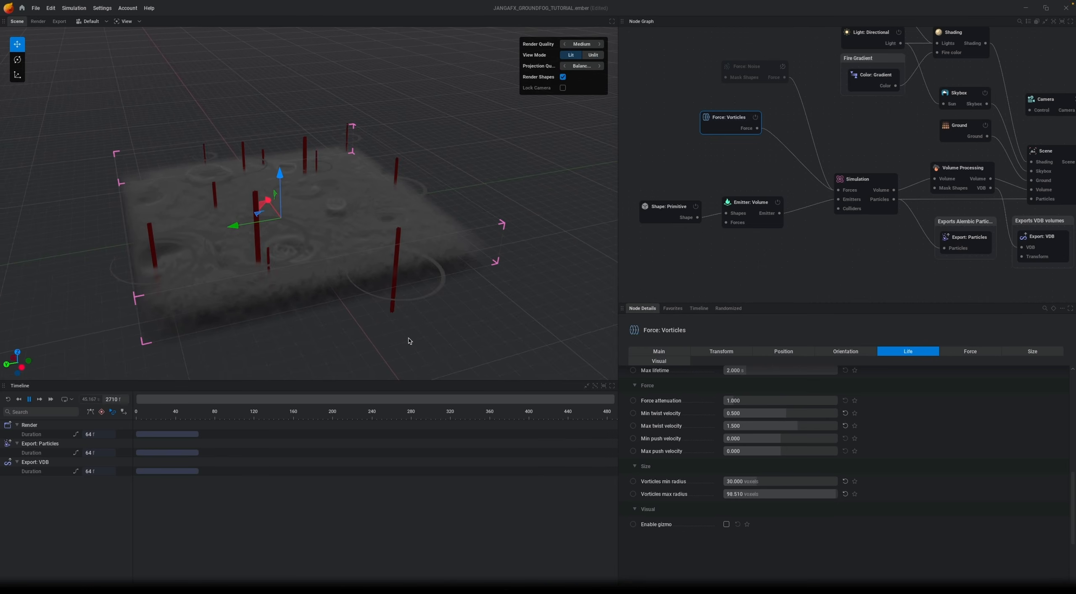
left_click_drag(430, 336, 396, 334)
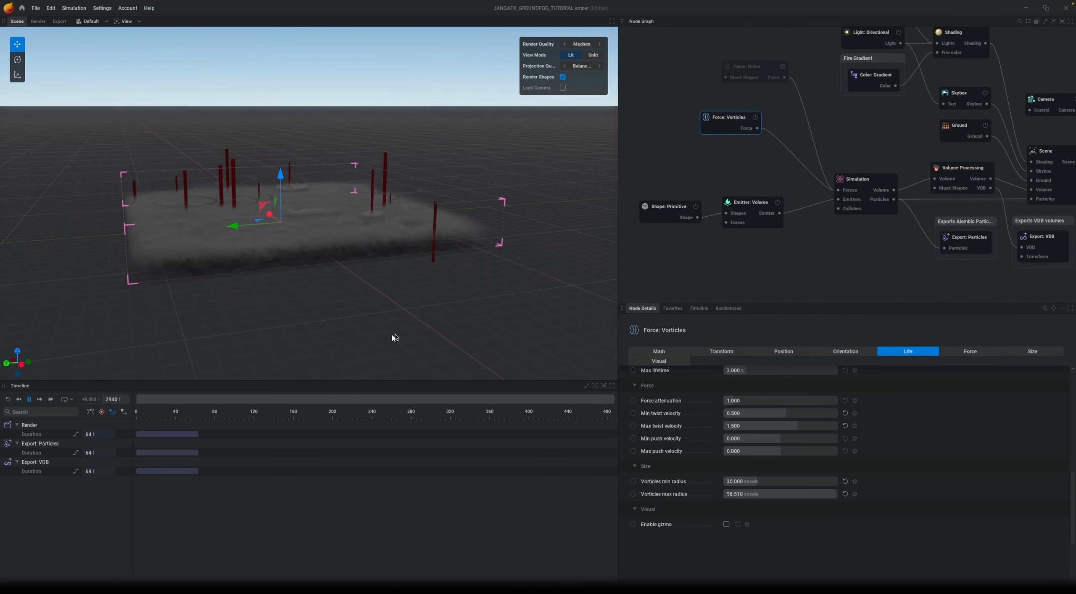
- Try raising the box emitter shape to a Z position of 2 m, and reset its position to 0
left_click(673, 208)
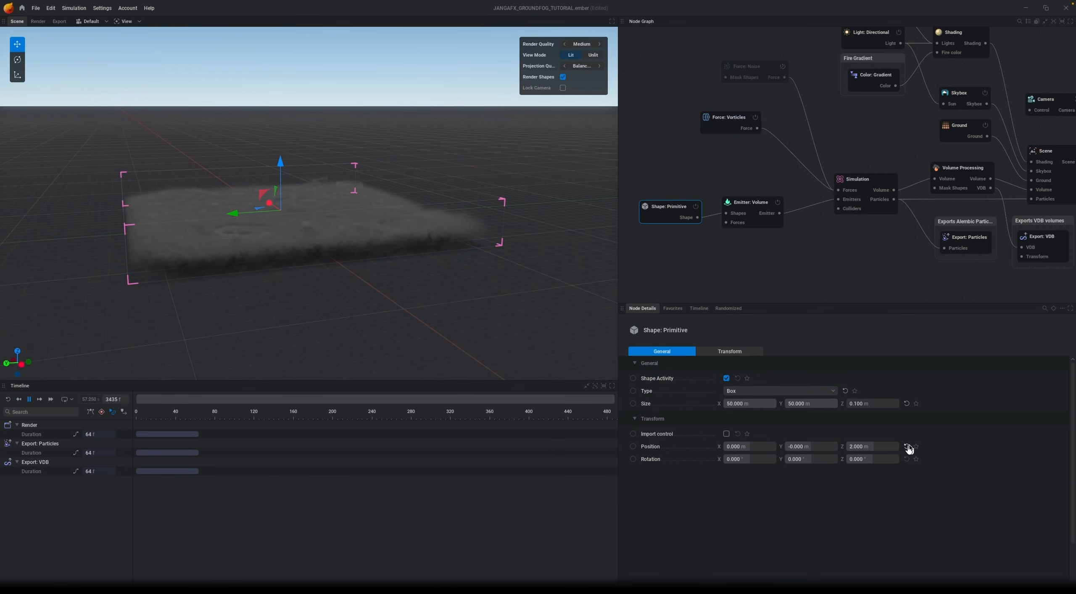
left_click(907, 446)
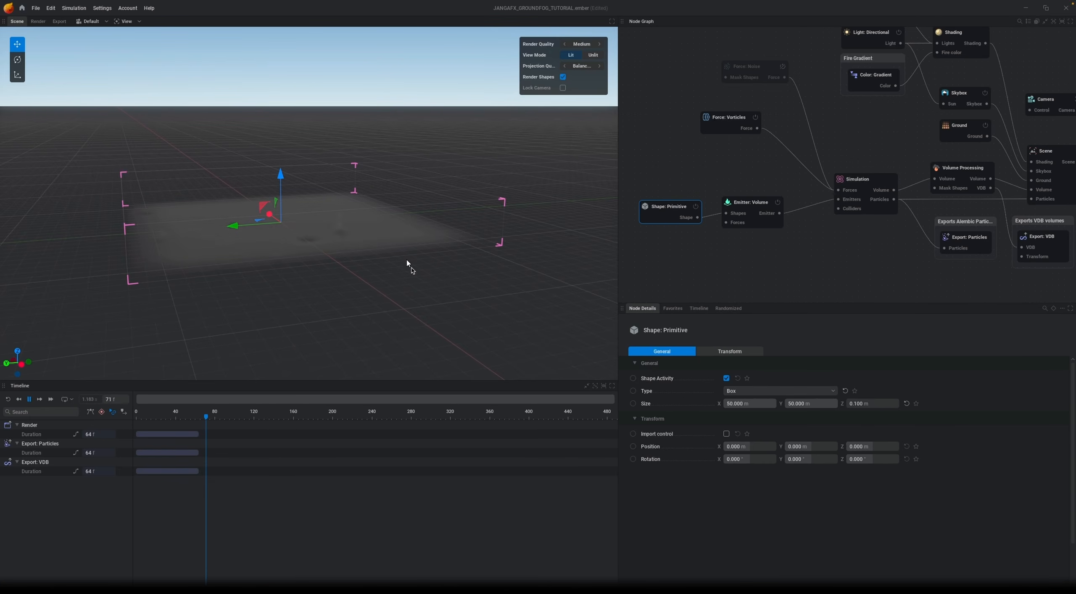
left_click_drag(503, 290, 496, 252)
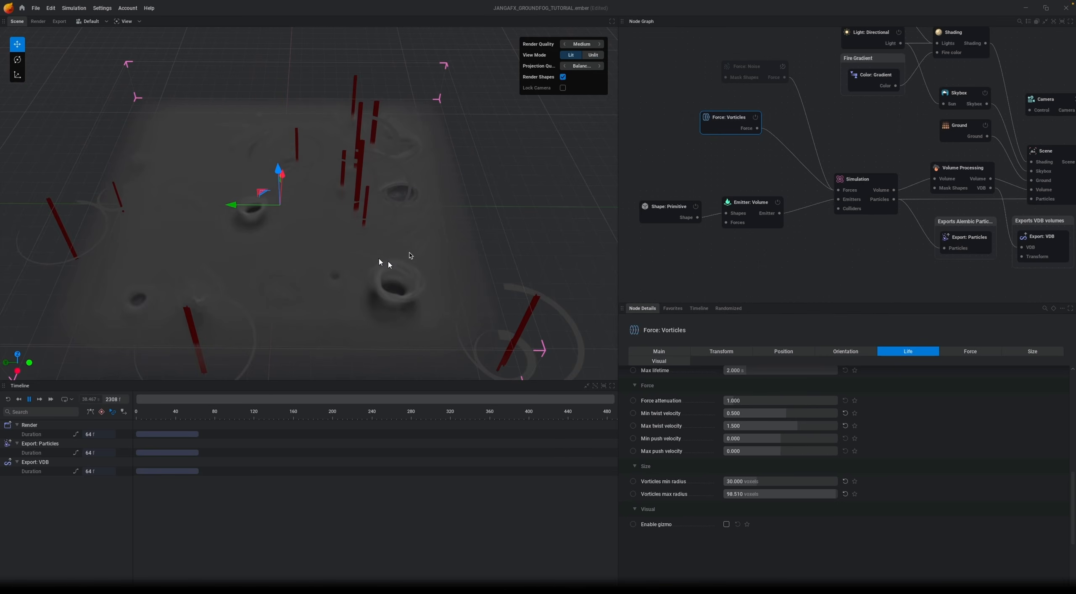
- Try a maximum push velocity of -1 on the vorticles force
left_click(800, 451)
type("-1")
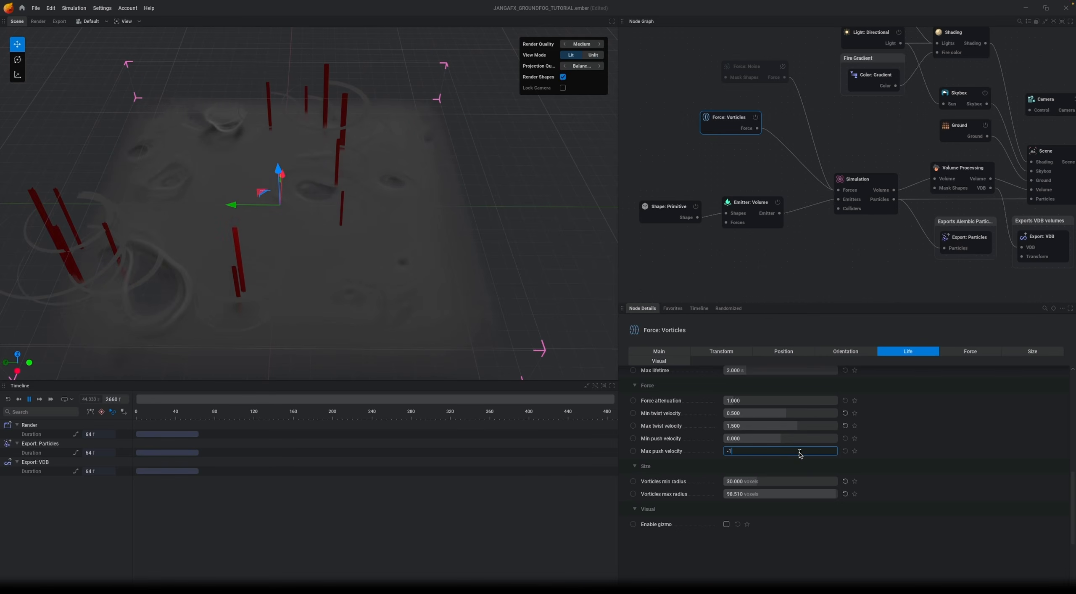
key("Return")
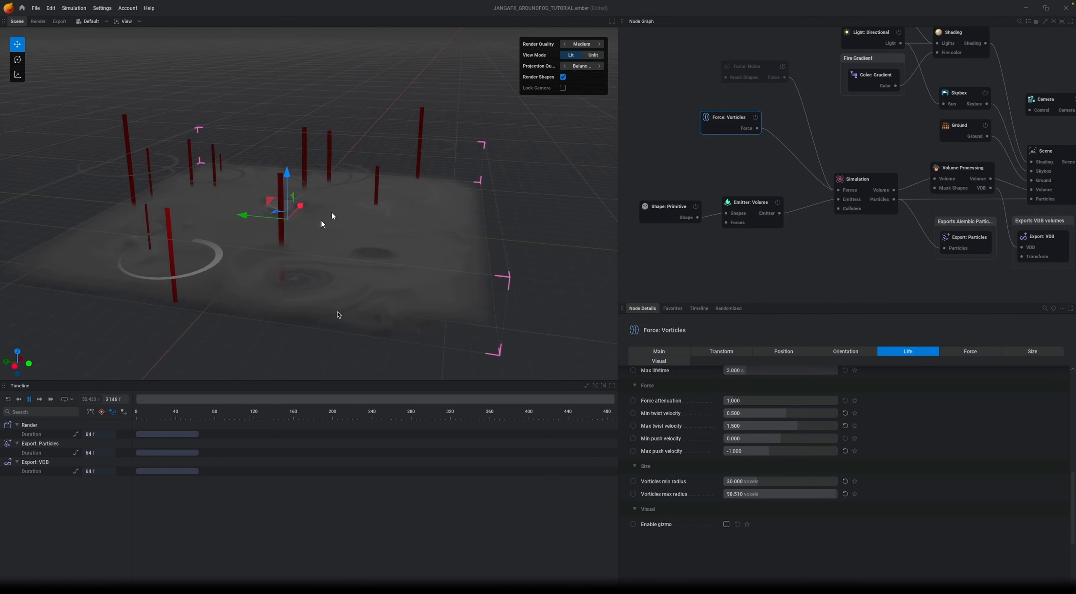
- Set the vorticles count of the Force: Vorticles node to 6
left_click(659, 351)
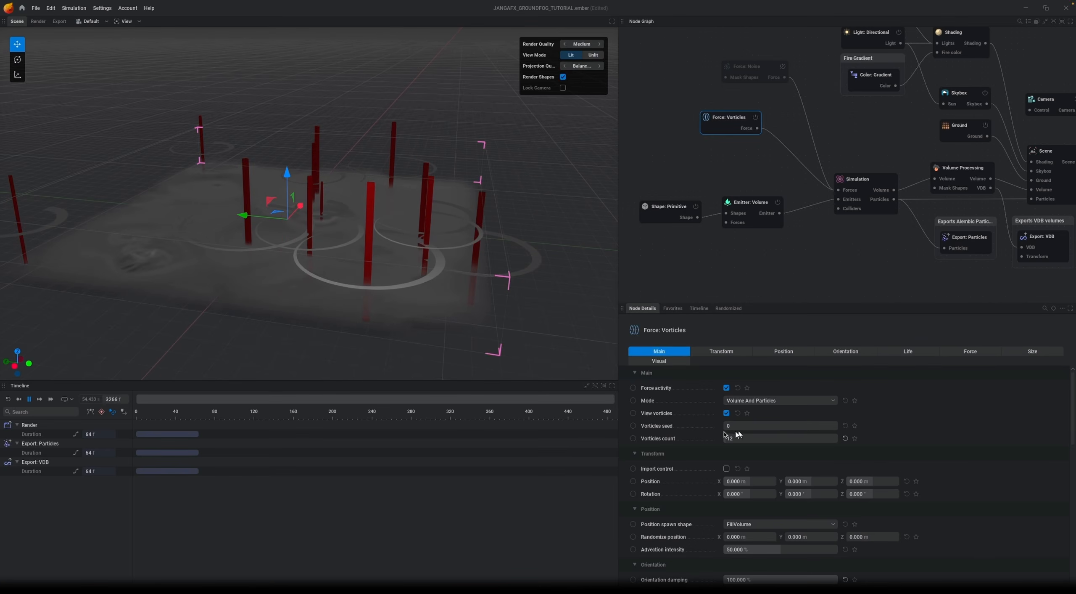
double_click(752, 441)
type("6")
key("Return")
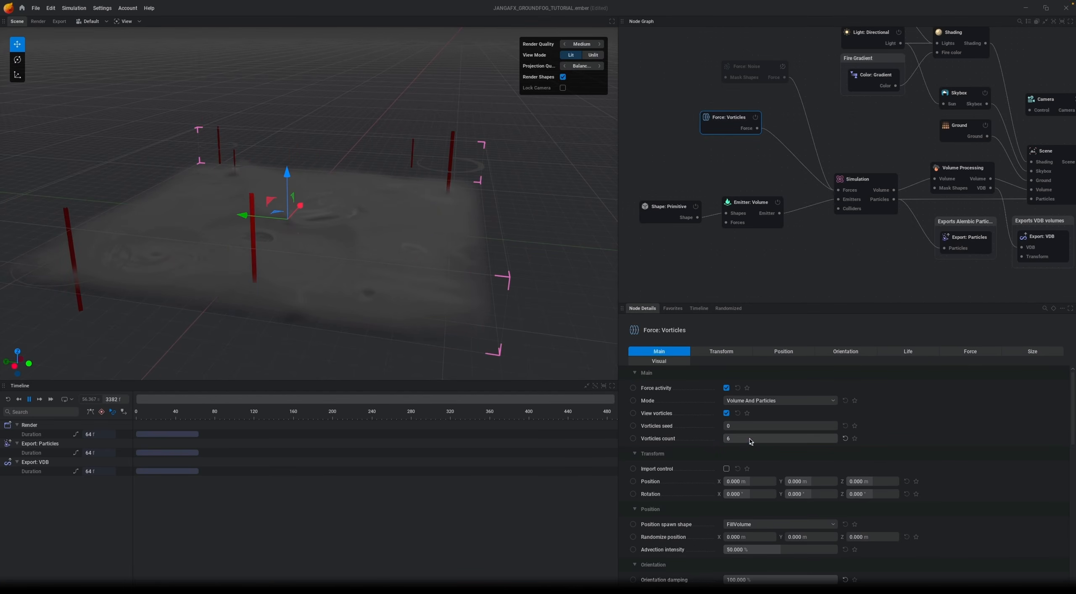
- Set the vorticles' maximum push velocity to -2
left_click(971, 351)
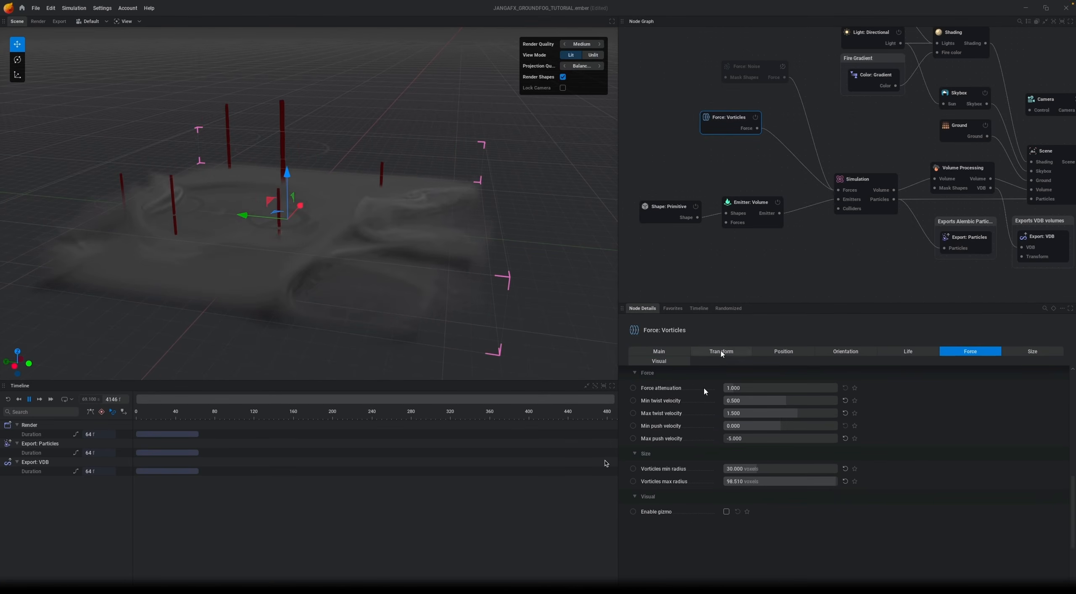
double_click(808, 440)
type("-2")
key("Return")
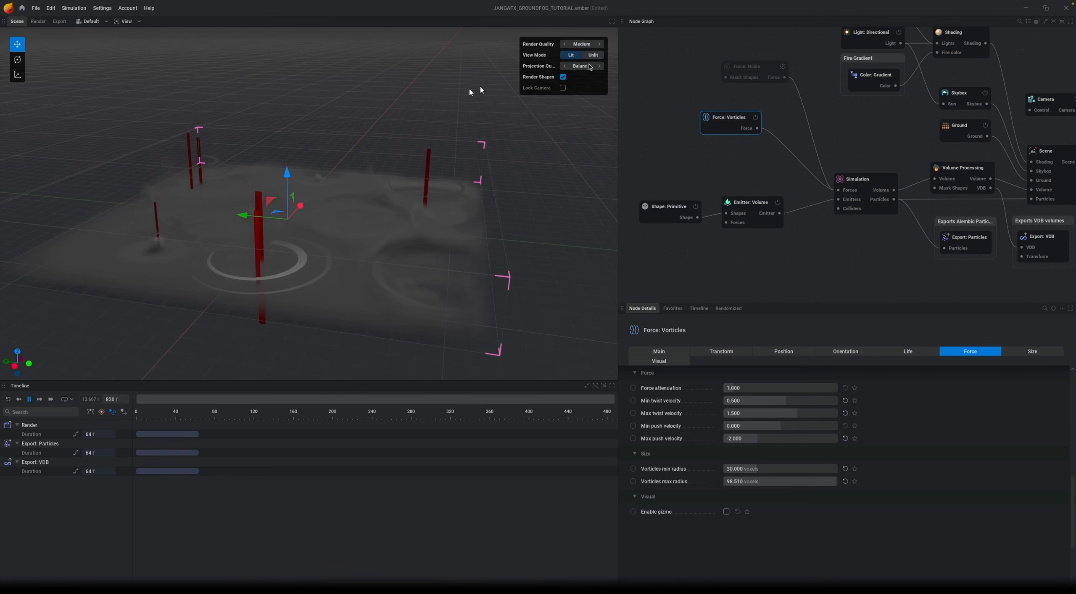
- Re-enable the Force: Noise node and raise its amplitude to 1 to preview stronger noise
left_click(757, 70)
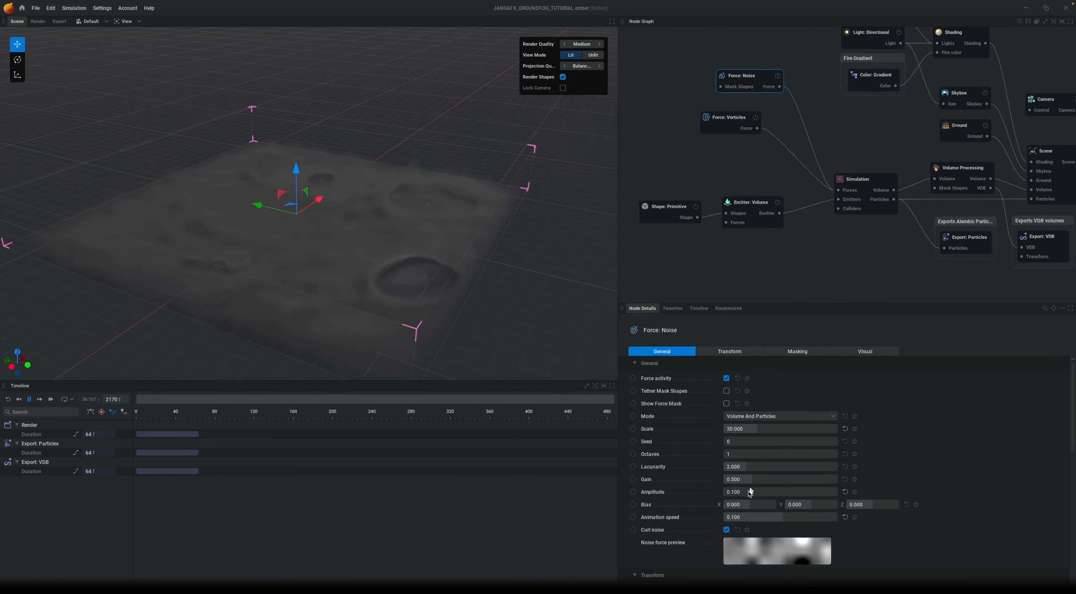
left_click(750, 491)
type("1")
key("Return")
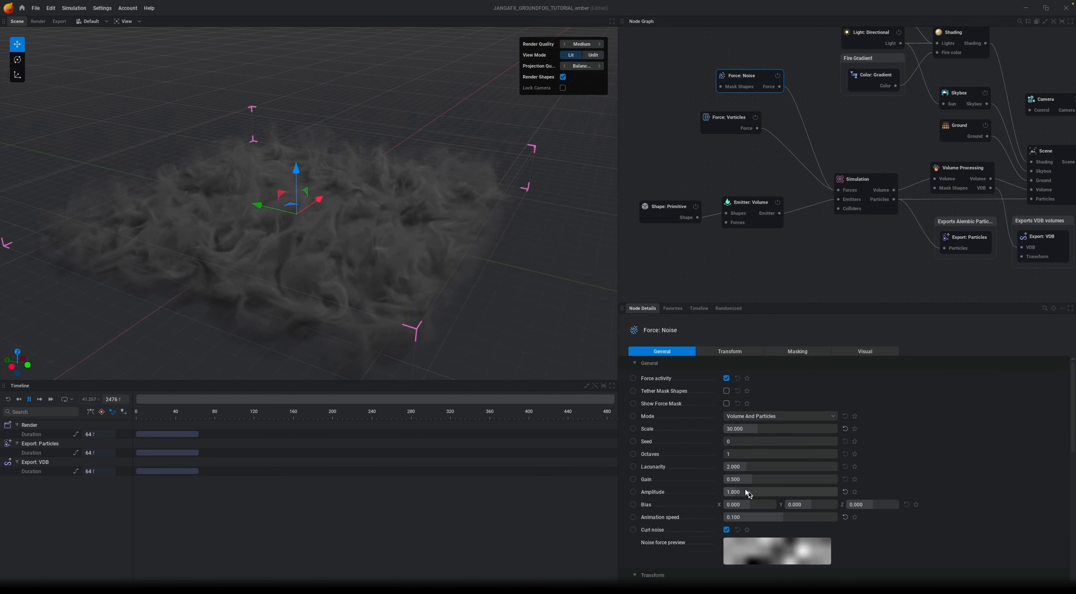
- Lower the amplitude of the Force: Noise node to 0.2
left_click(759, 493)
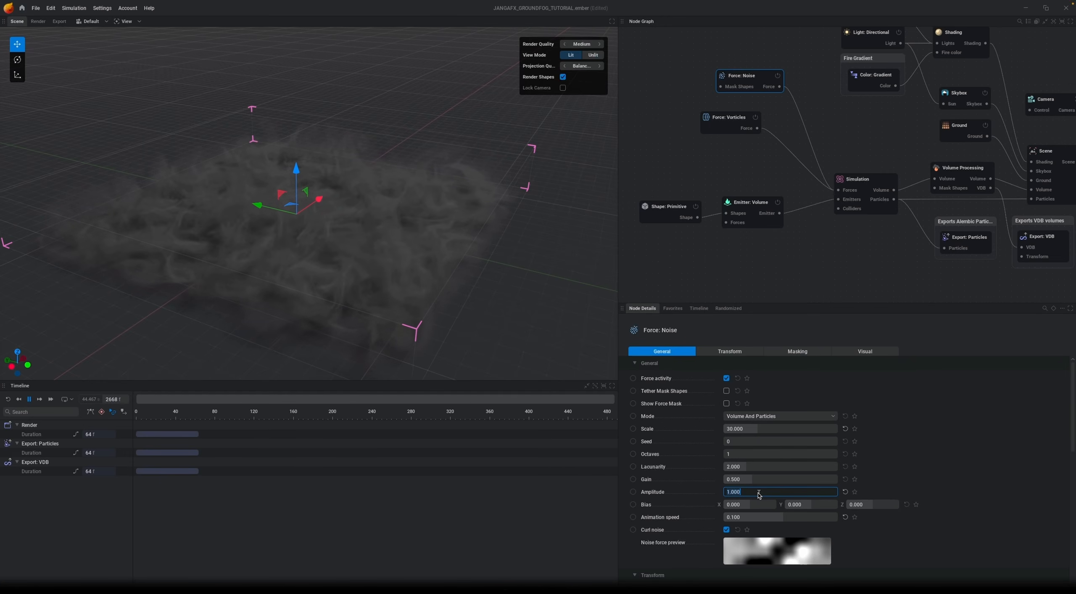
type("0.2")
key("Return")
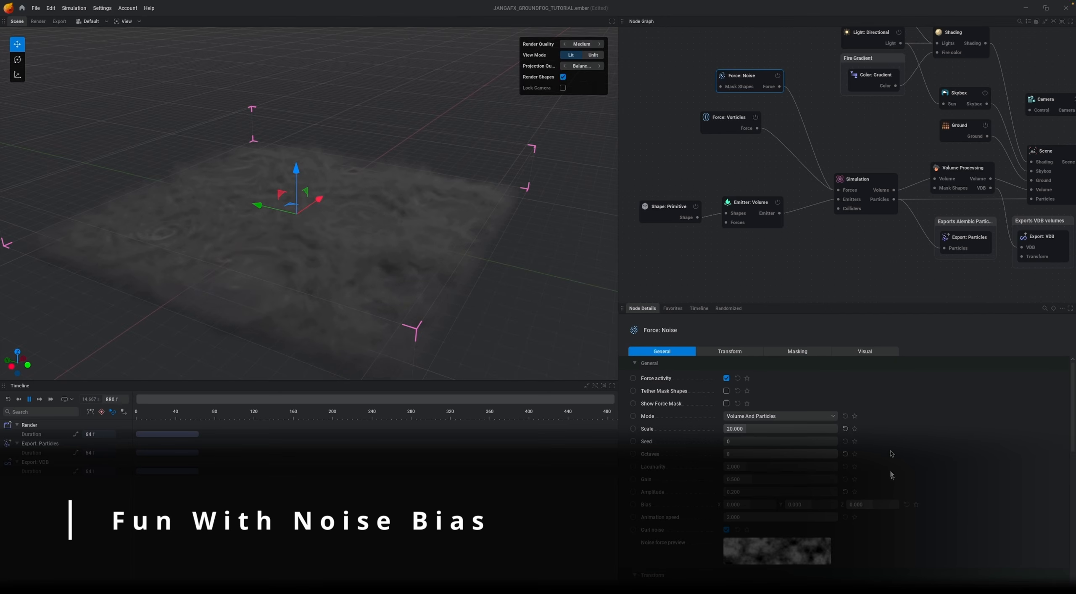
- Try a Y bias of 1 on the Force: Noise node and check how the fog drifts
left_click_drag(757, 77, 757, 80)
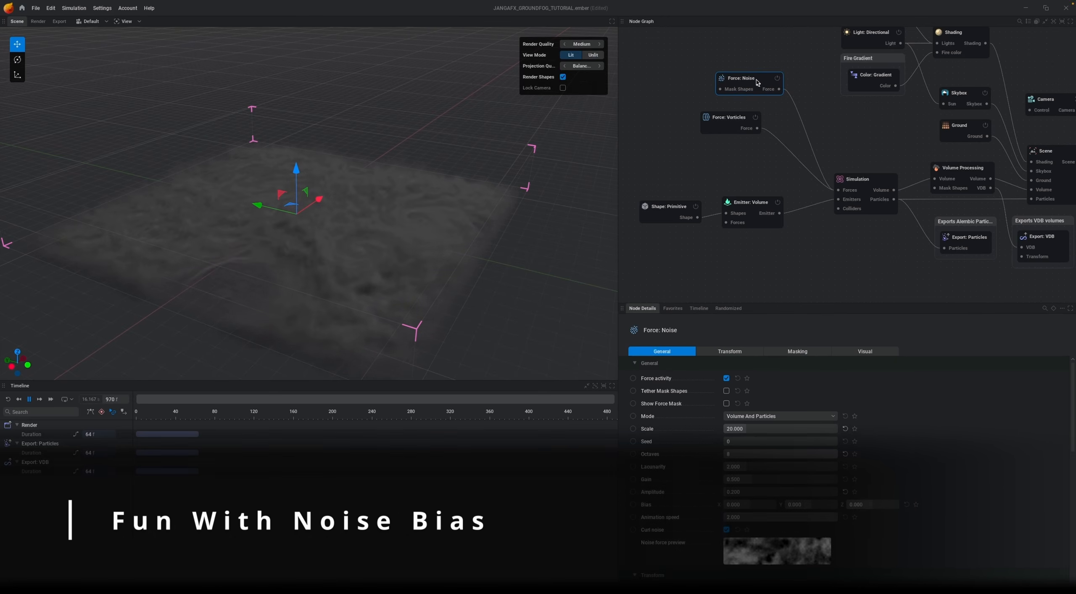
mouse_move(653, 507)
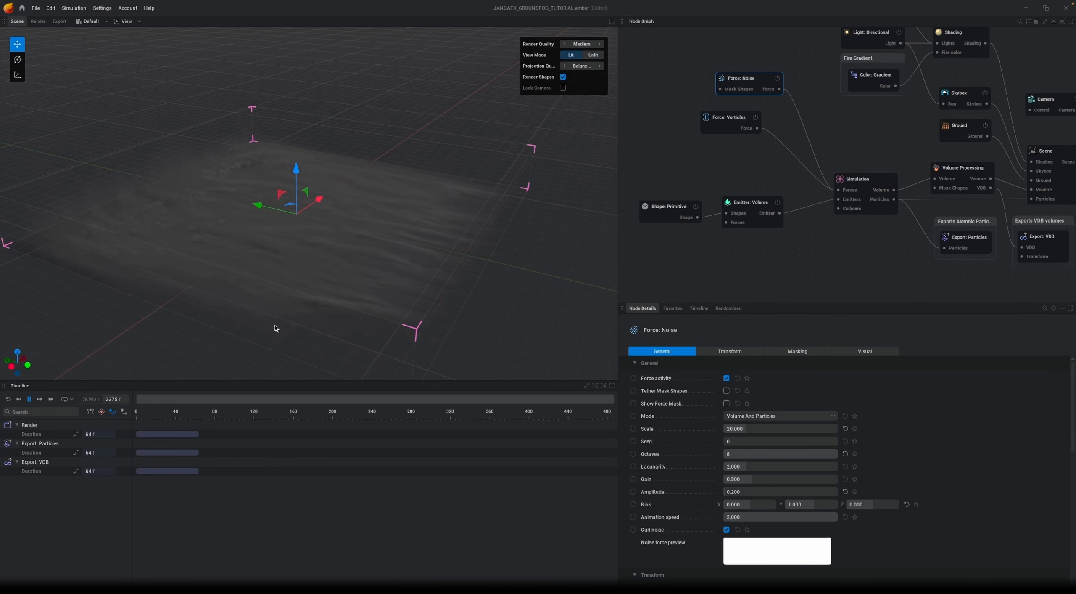
left_click_drag(121, 326, 190, 321)
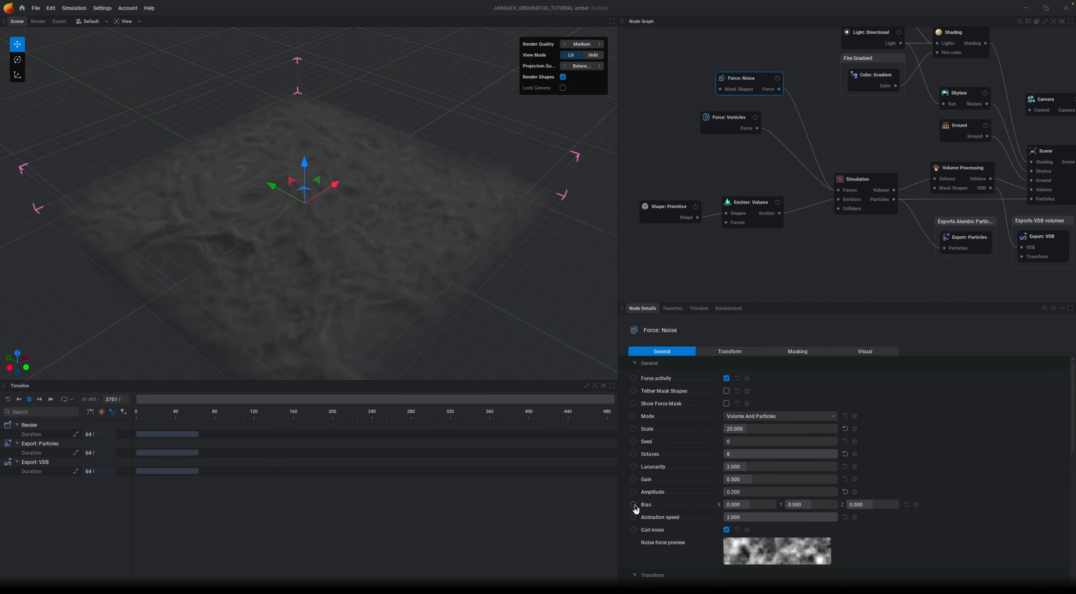
- Expose the Bias of the Force: Noise node as an input and drive it with a new Mod: Oscillator node
left_click(634, 504)
left_click_drag(739, 111, 689, 118)
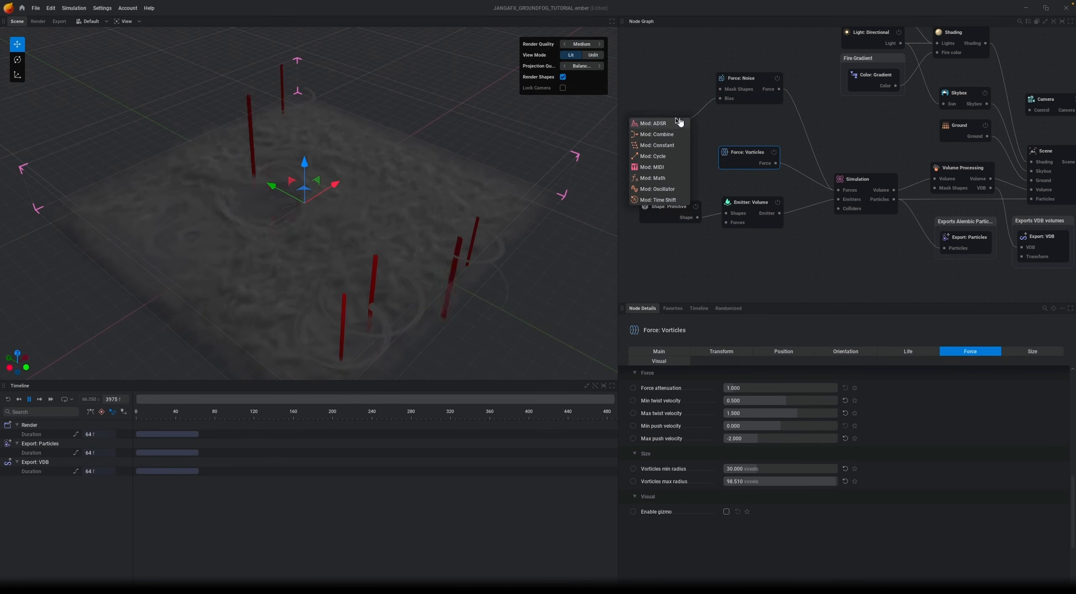
left_click(656, 189)
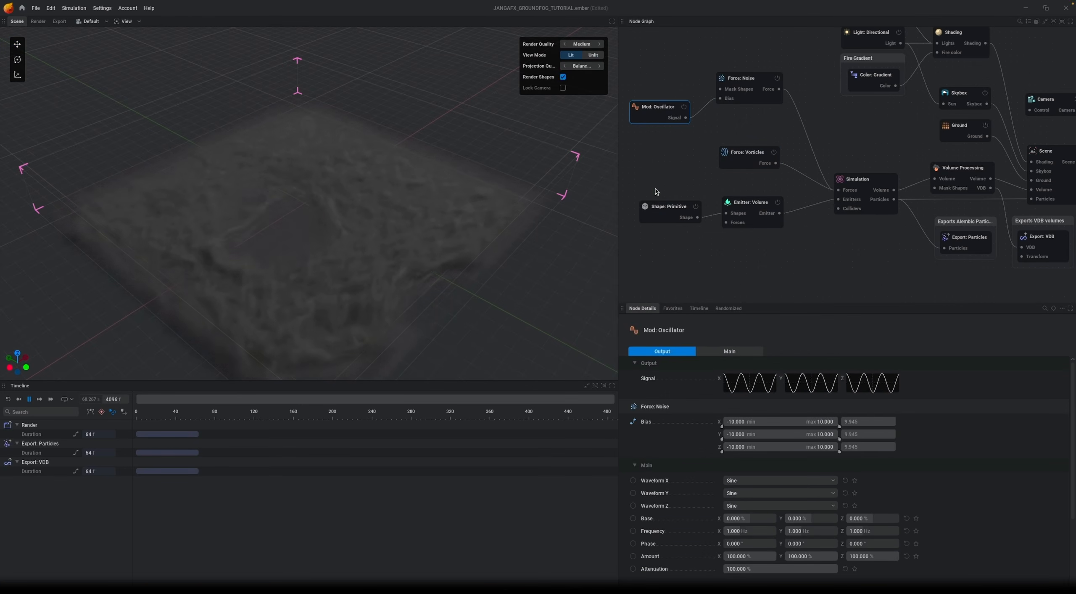
middle_click_drag(667, 166, 788, 180)
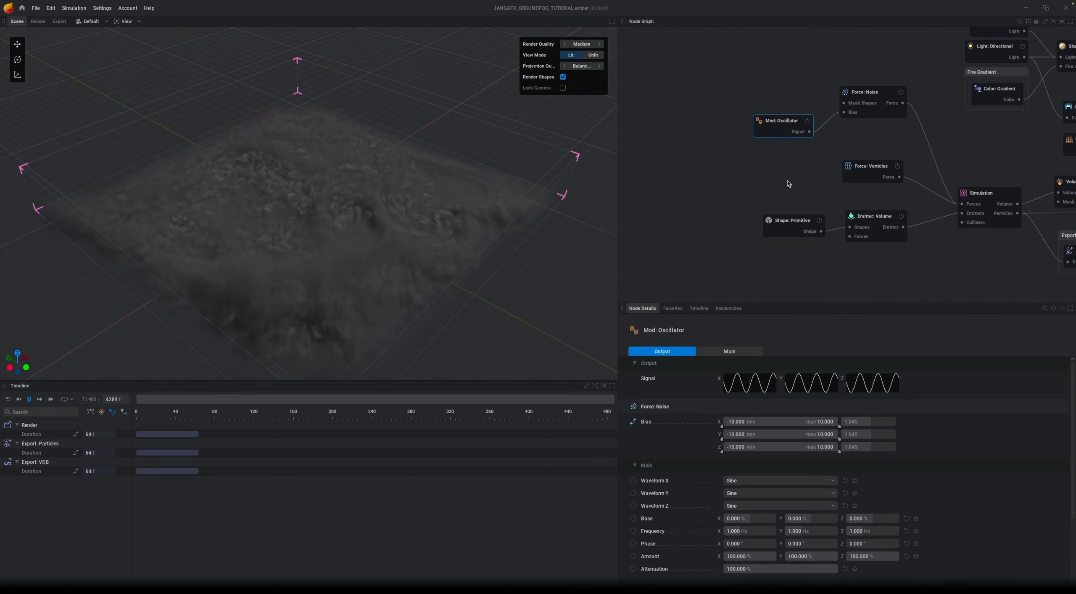
left_click_drag(787, 124, 759, 119)
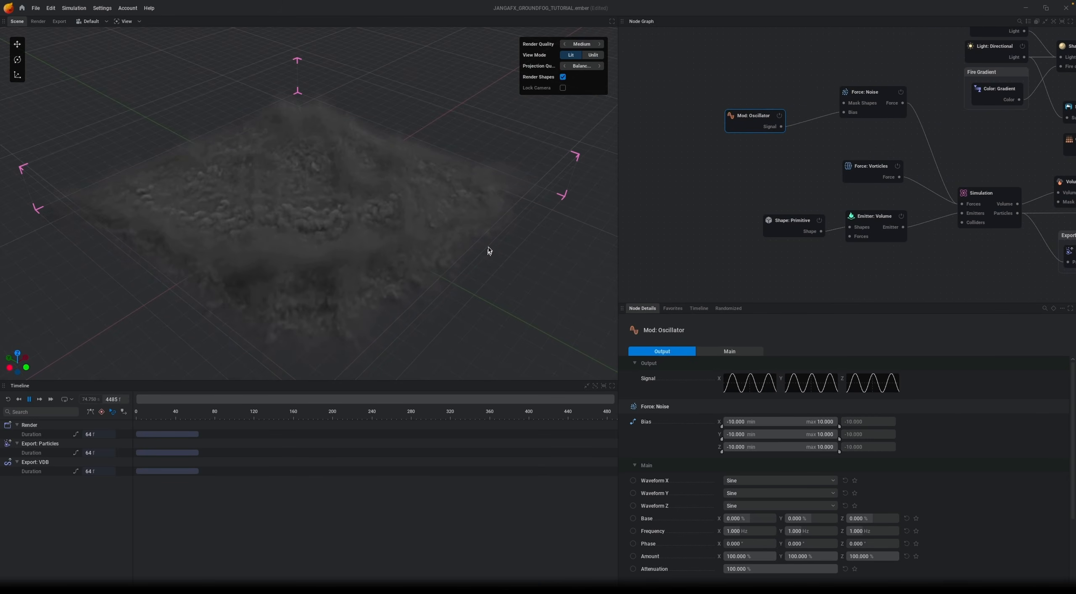
- Reset the simulation, set the oscillator's X and Z bias ranges to 0 minimum and 0 maximum, and play it again
key("space")
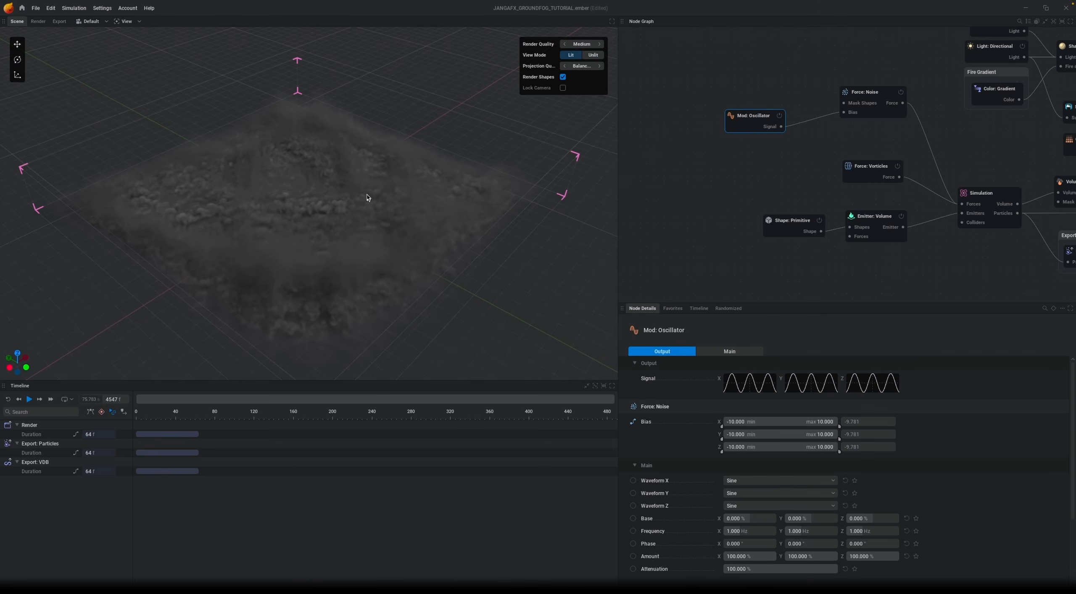
key("r")
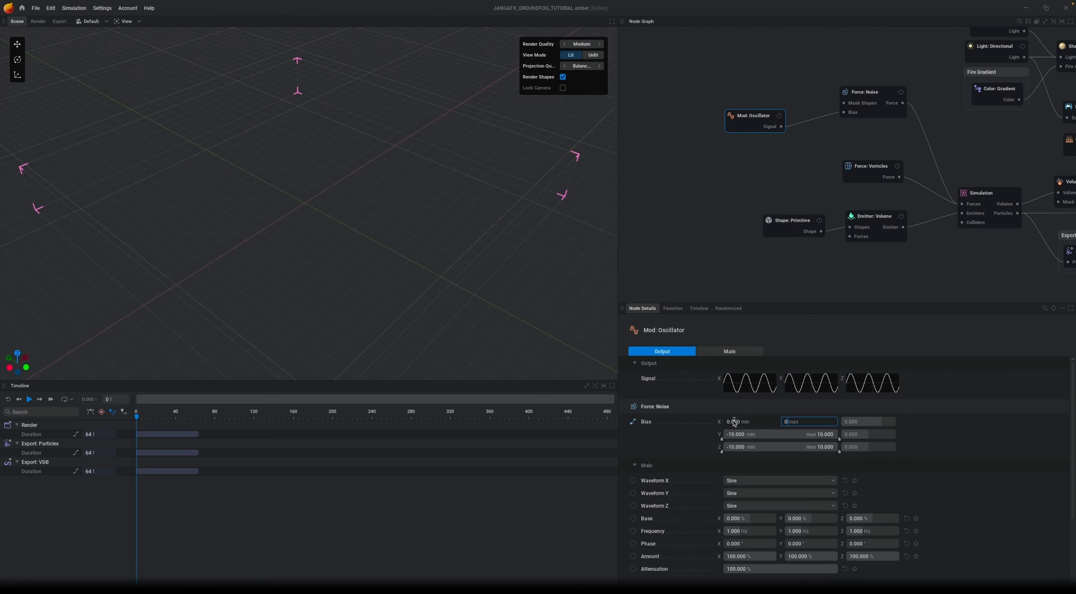
key("Tab")
key("Tab")
key("Tab")
type("0")
key("Tab")
type("0")
key("Return")
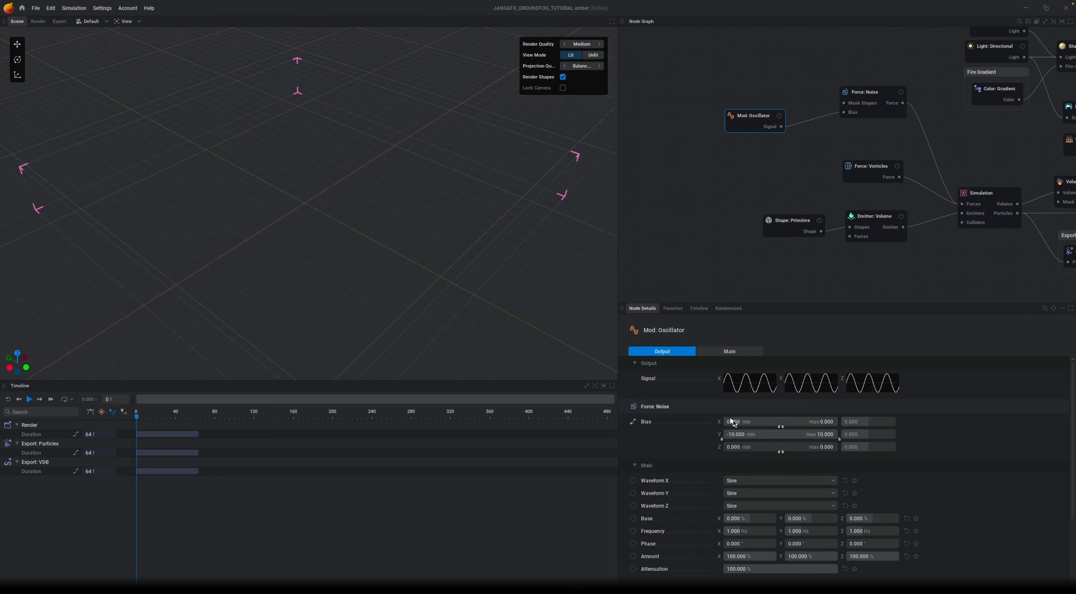
key("space")
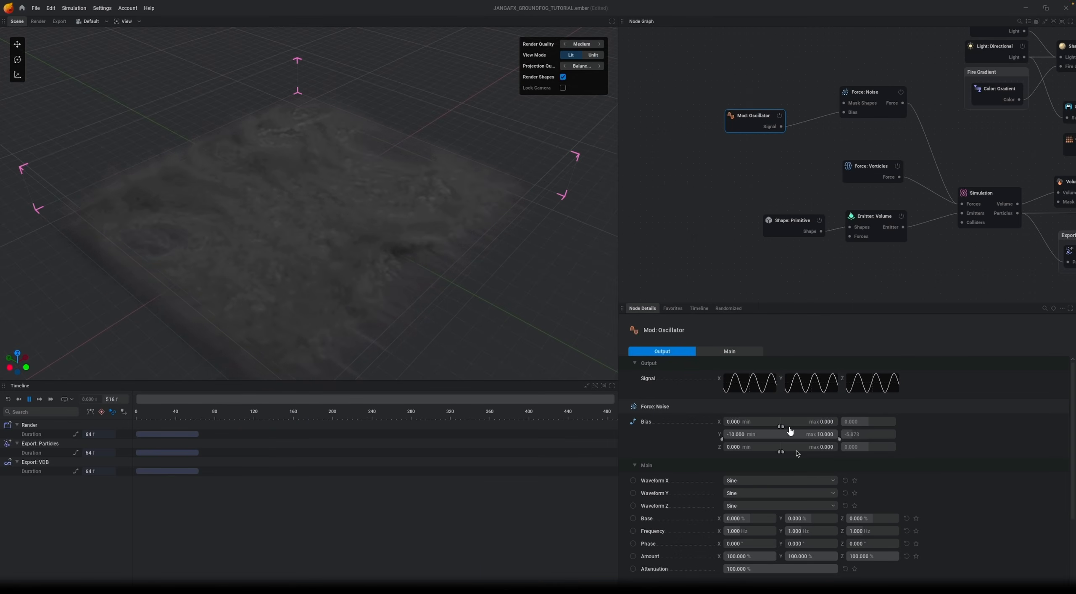
- Try a Y frequency of 5 Hz on the oscillator, and slow it to 0.1 Hz
double_click(816, 529)
type("5")
key("Return")
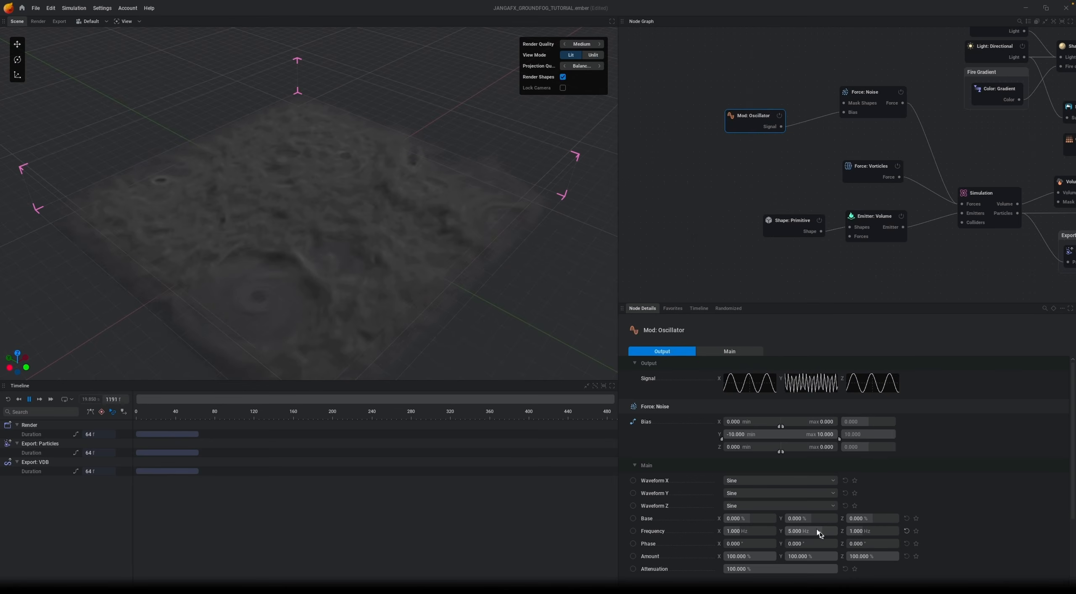
double_click(817, 531)
type(".1")
key("Return")
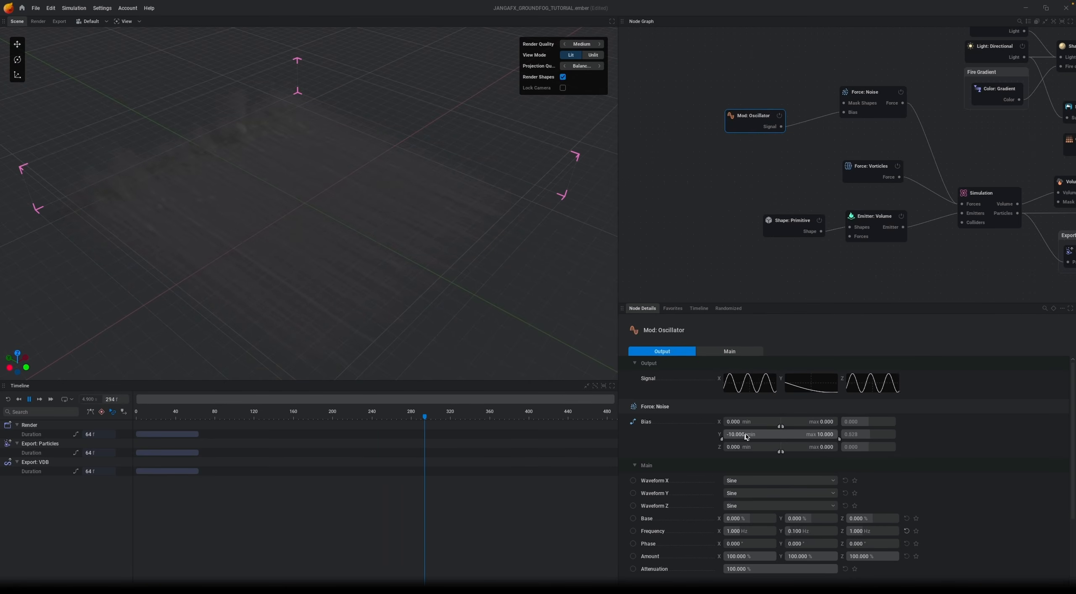
- Set the oscillator's Y bias range to a minimum of -1 and a maximum of 1
double_click(745, 435)
type("-1")
key("Tab")
type("1")
key("Return")
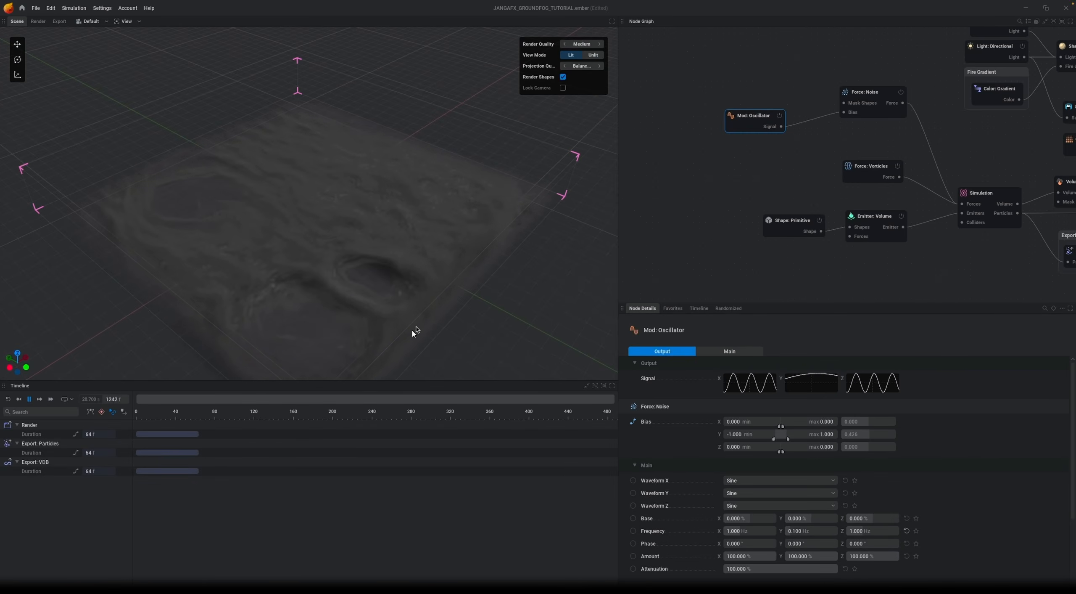
- Set the Shading node's smoke coloring to Exposed Color Gradient and connect a new Color: Gradient node to its Smoke color input
middle_click_drag(1063, 115, 916, 149)
left_click(939, 93)
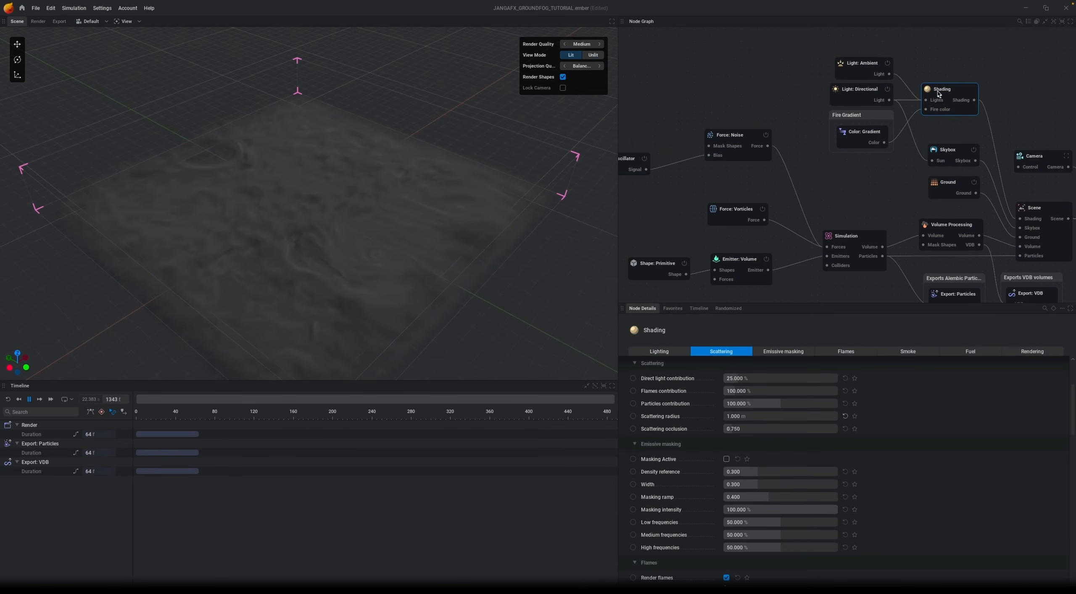
left_click(910, 352)
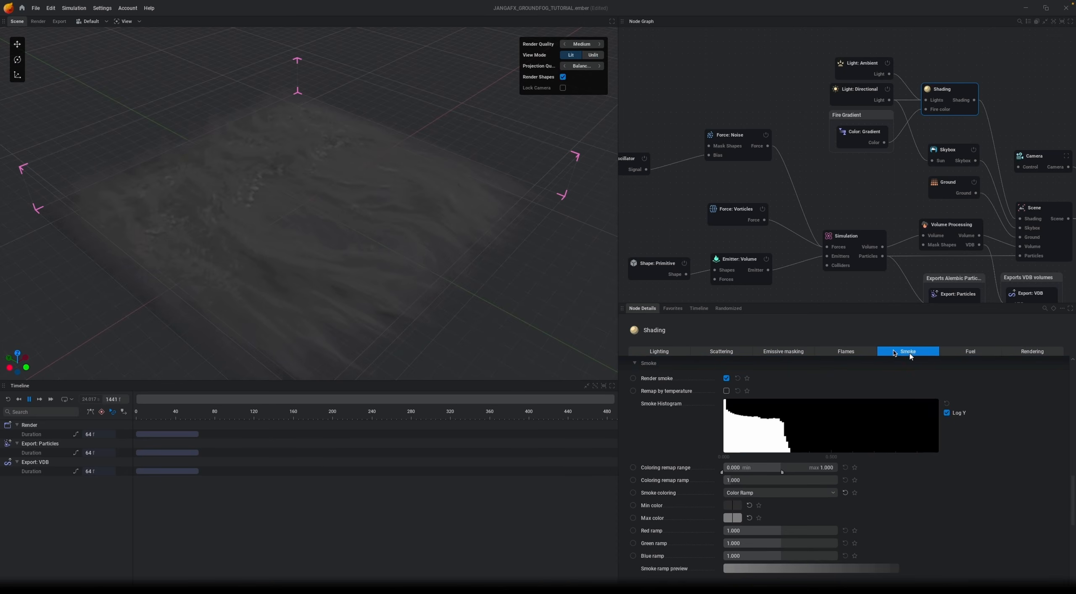
left_click(766, 493)
left_click(747, 526)
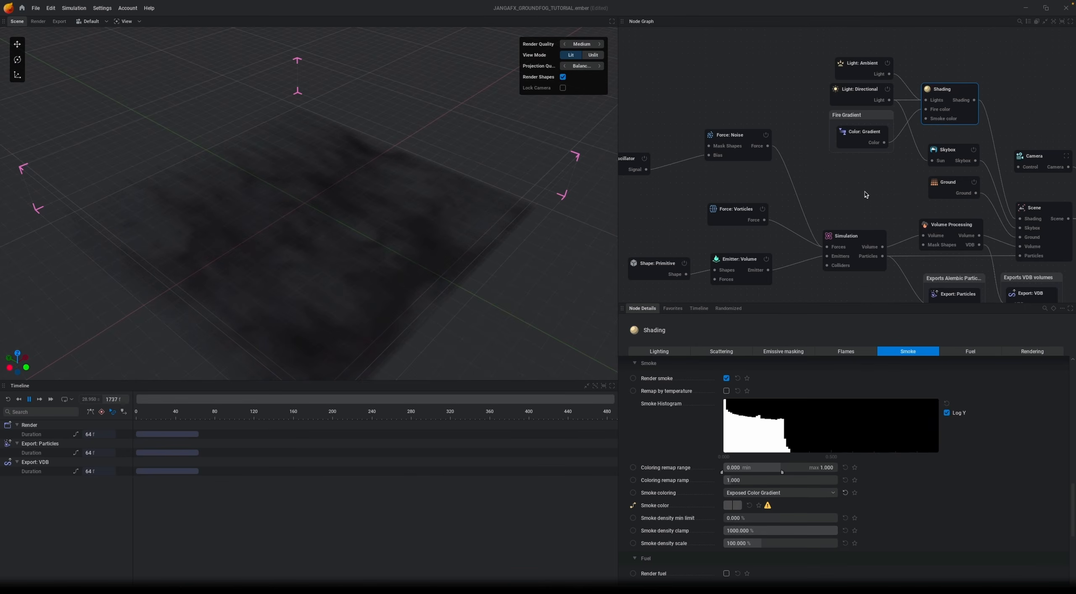
left_click_drag(927, 120, 889, 181)
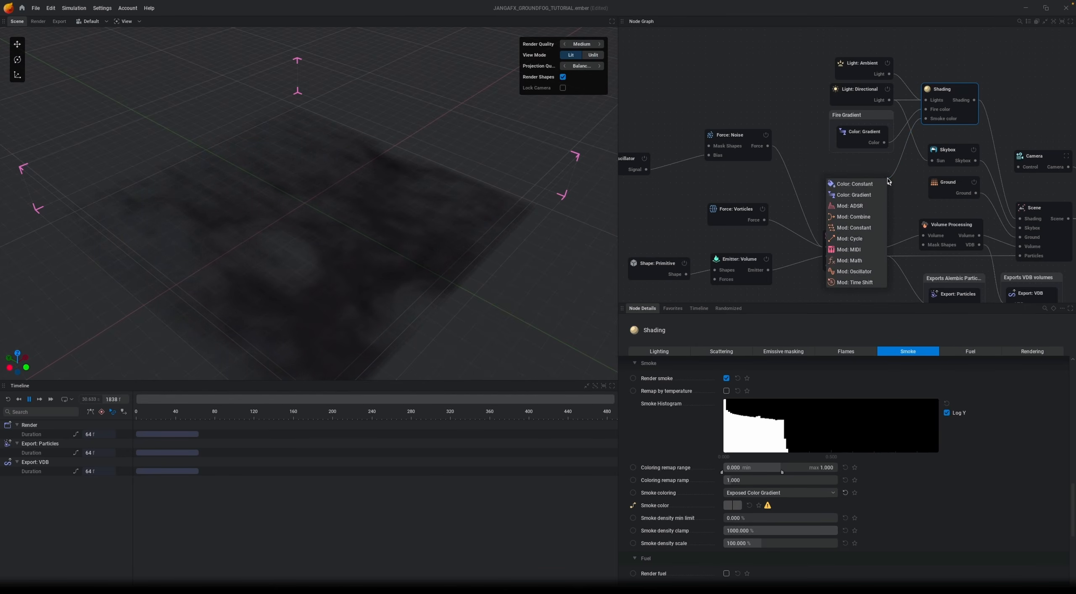
left_click(861, 196)
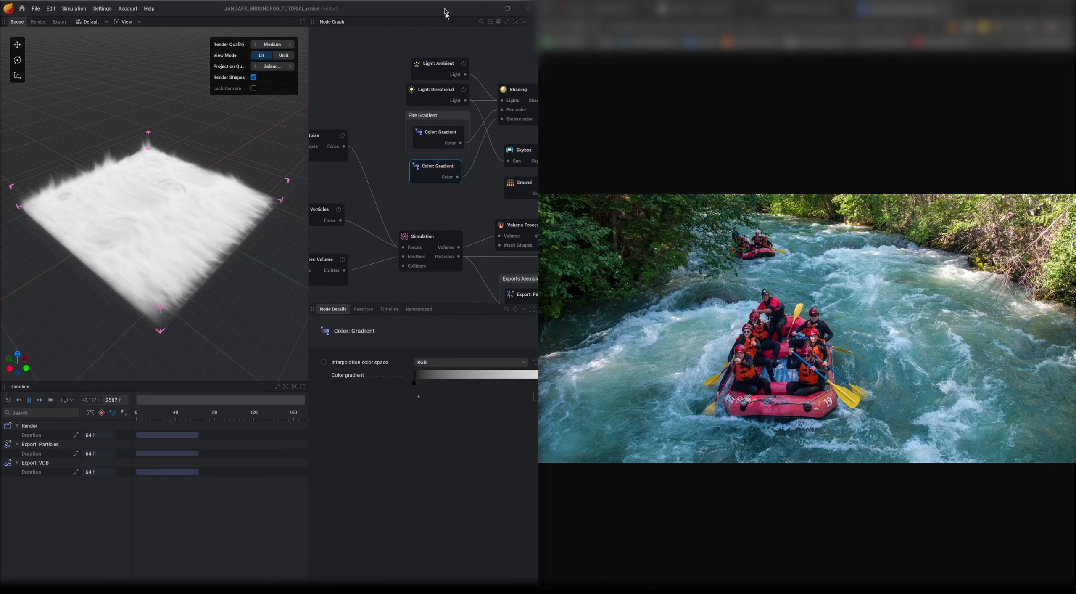
- Place the window beside the whitewater rafting photo and sample the smoke gradient's colors from the river in it
left_click_drag(447, 15, 323, 15)
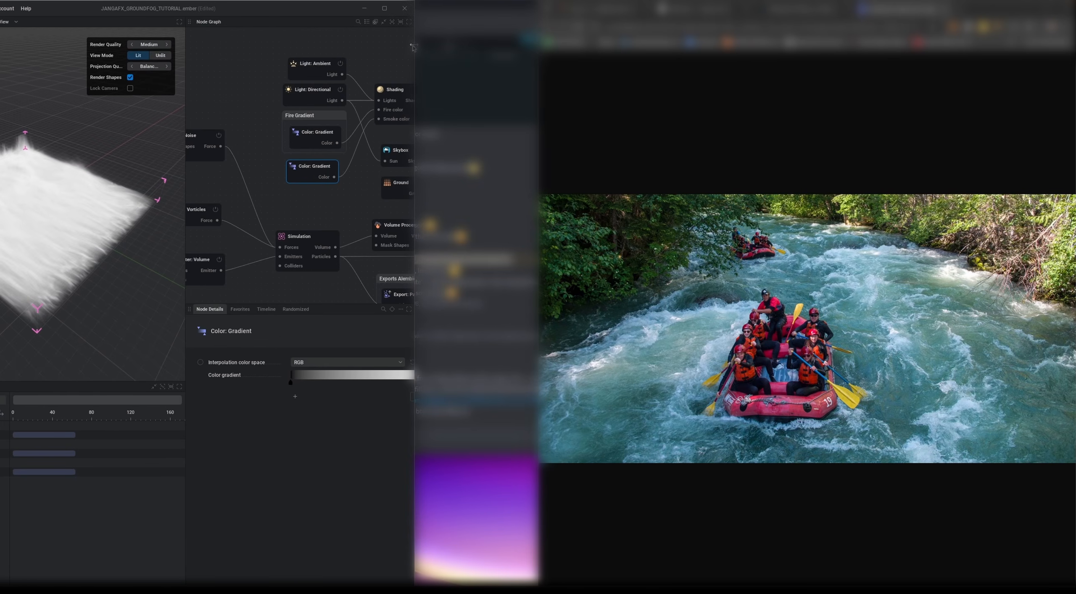
left_click_drag(414, 47, 569, 48)
left_click_drag(491, 3, 459, 4)
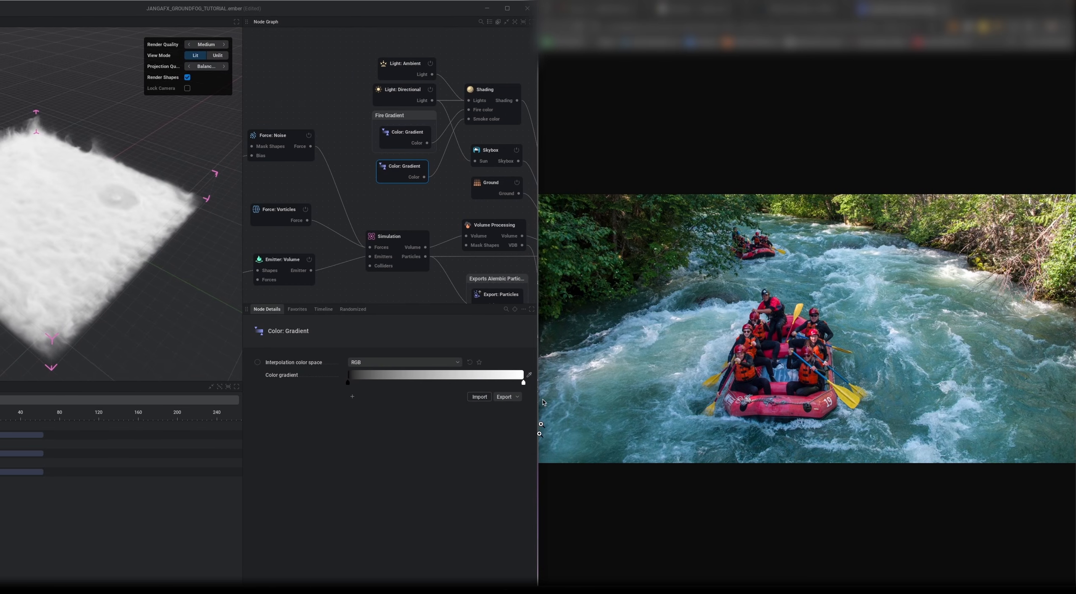
left_click(529, 374)
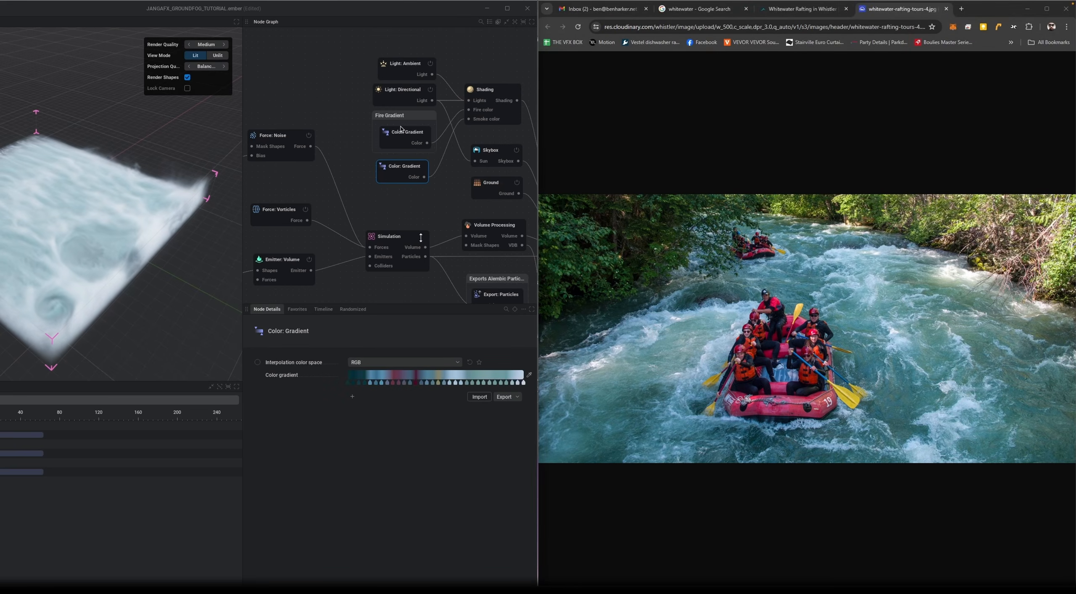
- Maximize the simulation window and try Constant as the smoke gradient's interpolation color space
double_click(354, 8)
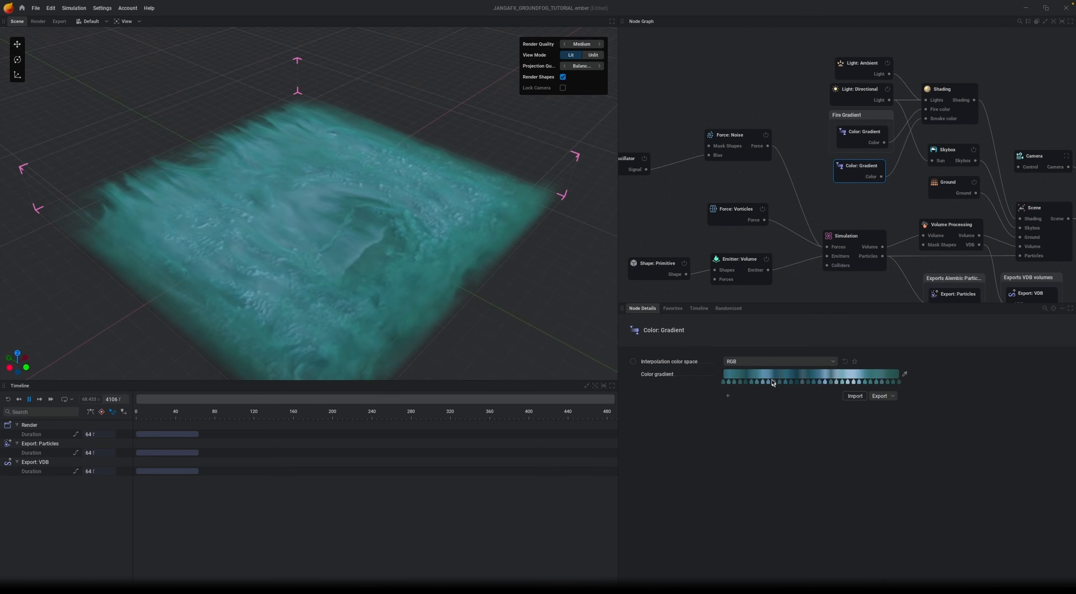
left_click(752, 362)
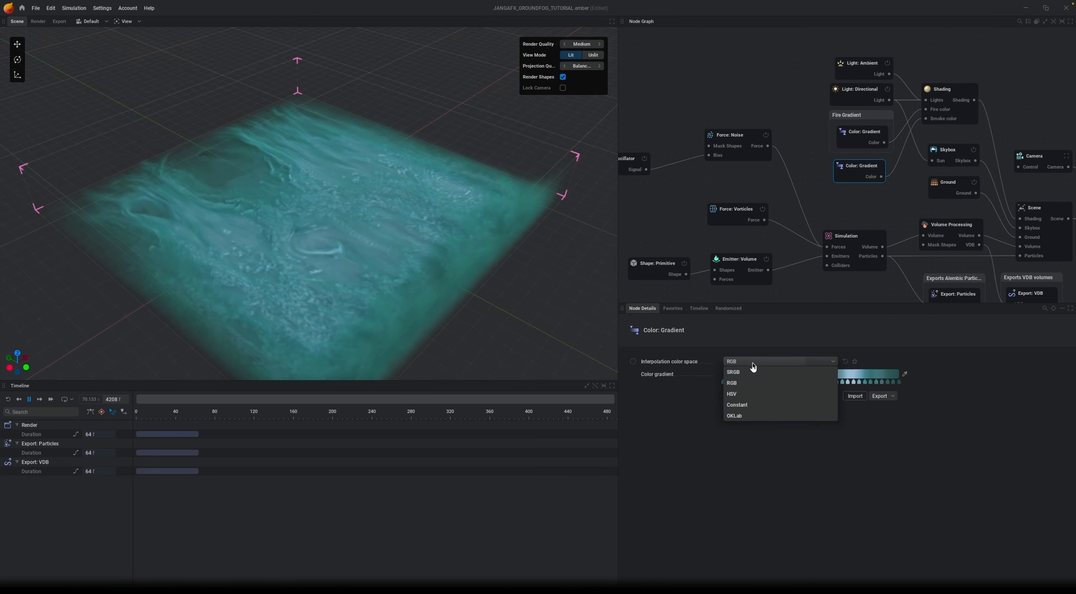
left_click(743, 405)
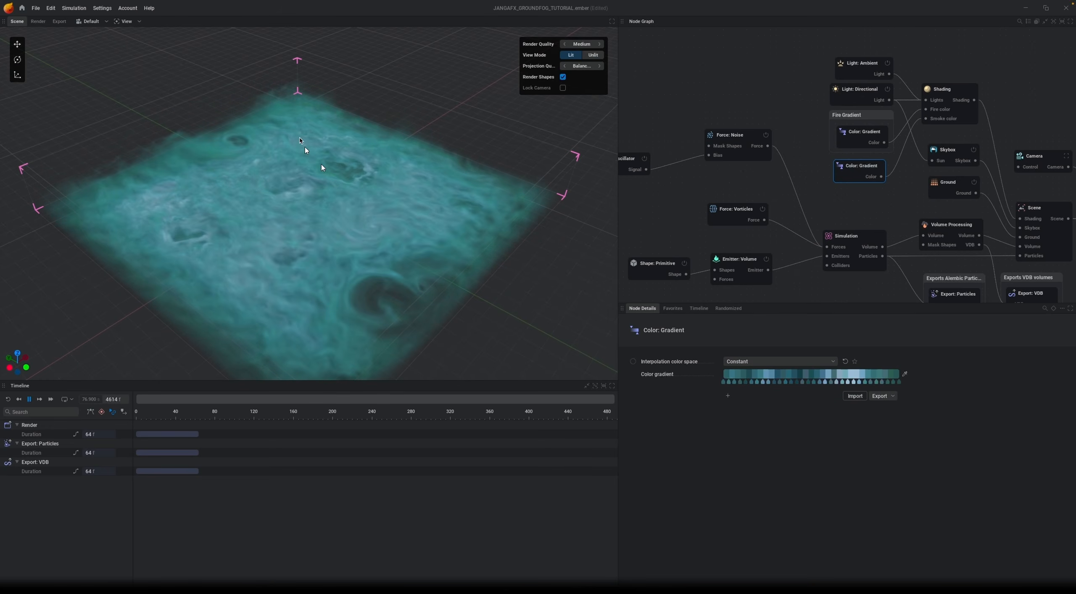
- Set the smoke gradient's interpolation color space to OKLab and open its export options
left_click(748, 362)
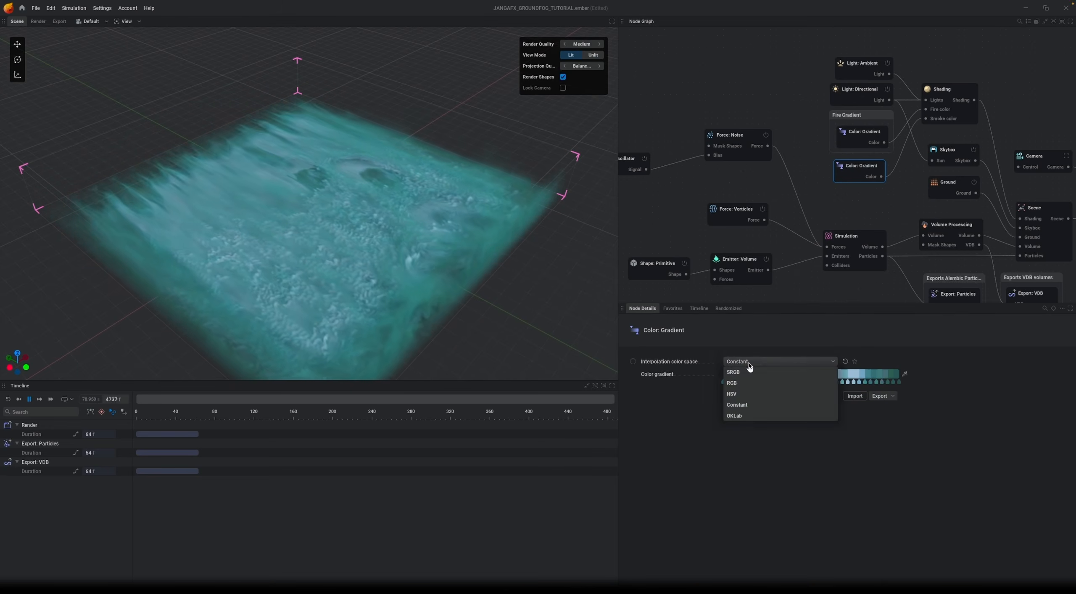
left_click(742, 416)
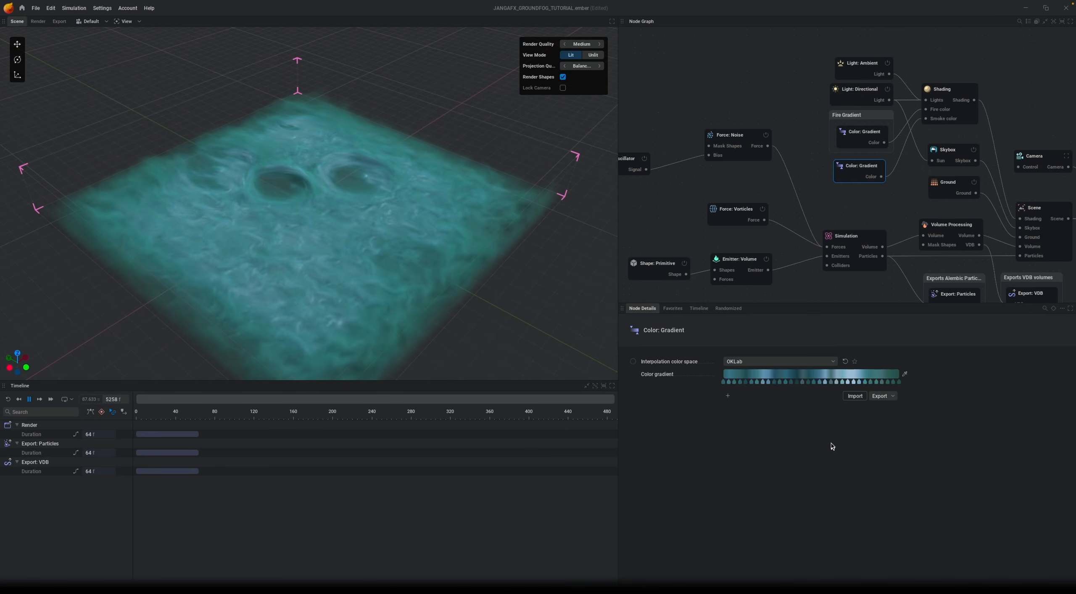
left_click(892, 396)
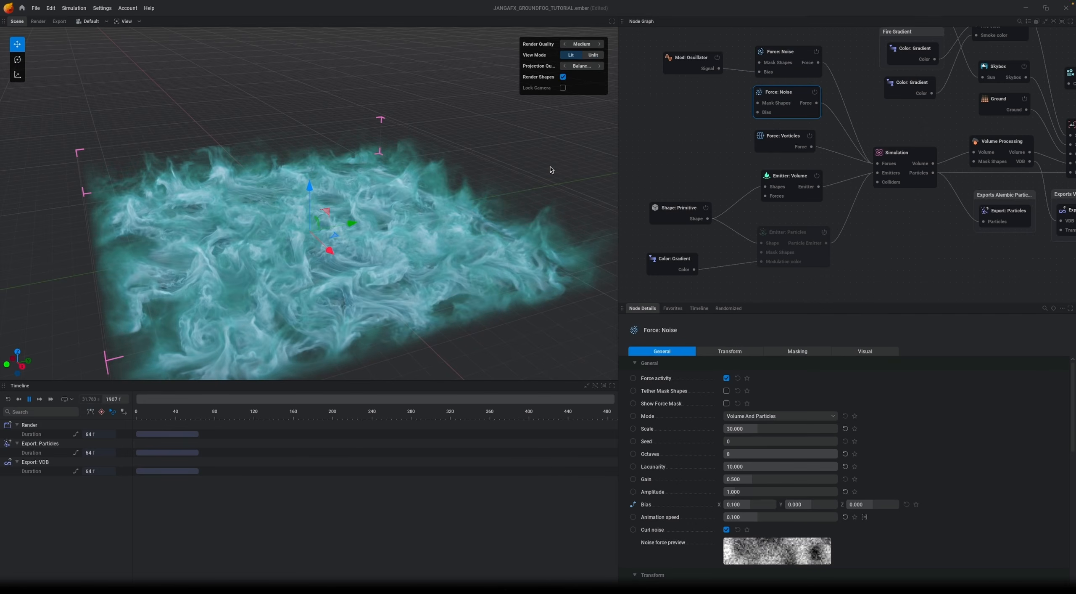
- Show the Emitter: Volume node's emission settings and restart the simulation
middle_click_drag(549, 167, 505, 168)
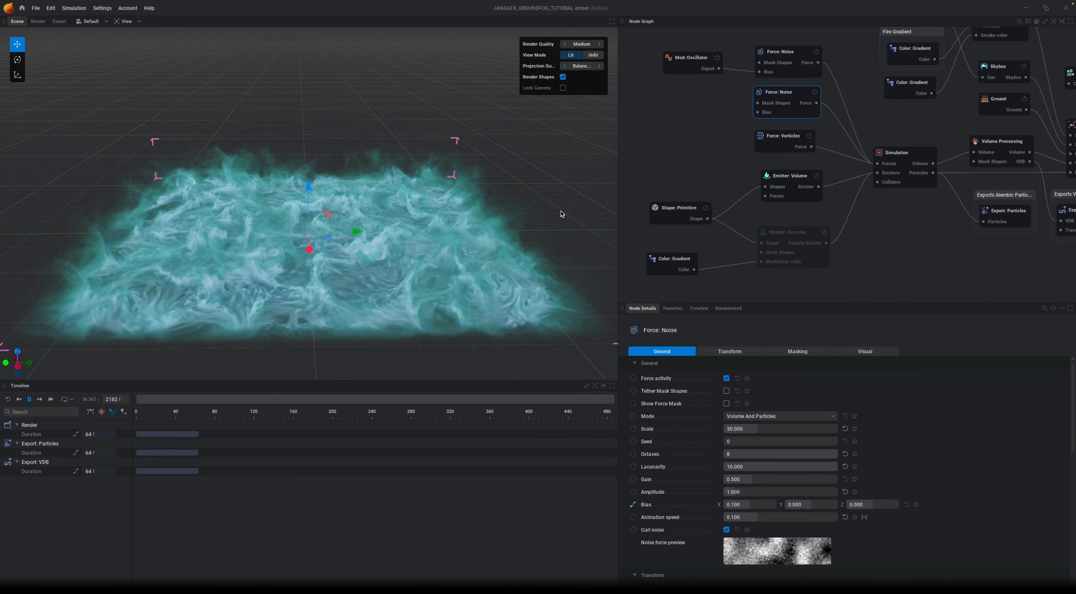
middle_click_drag(566, 211, 561, 213)
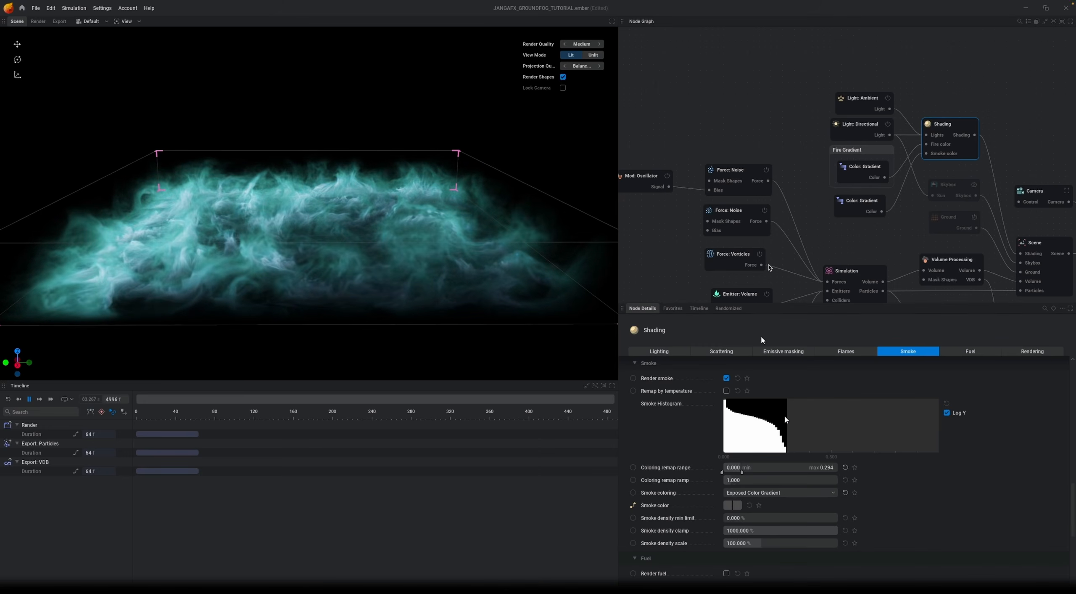
middle_click_drag(682, 277, 741, 210)
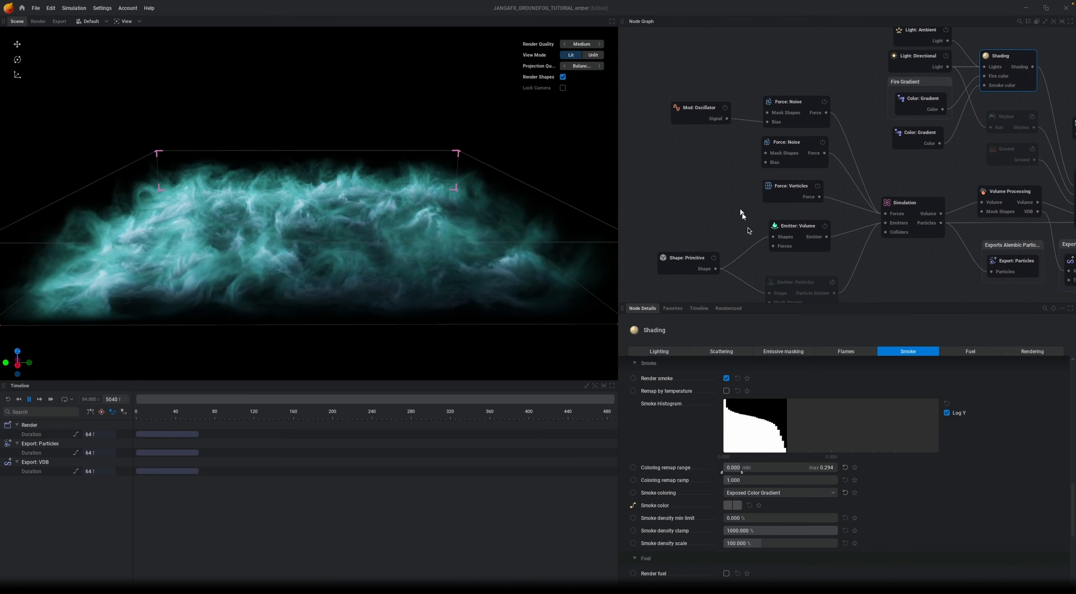
left_click(799, 232)
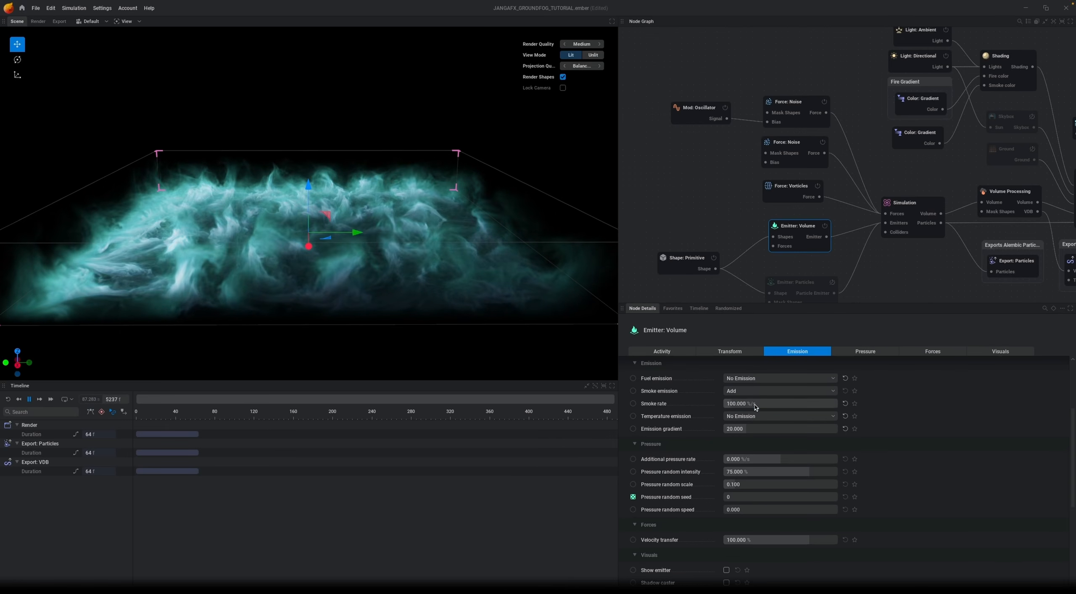
key("r")
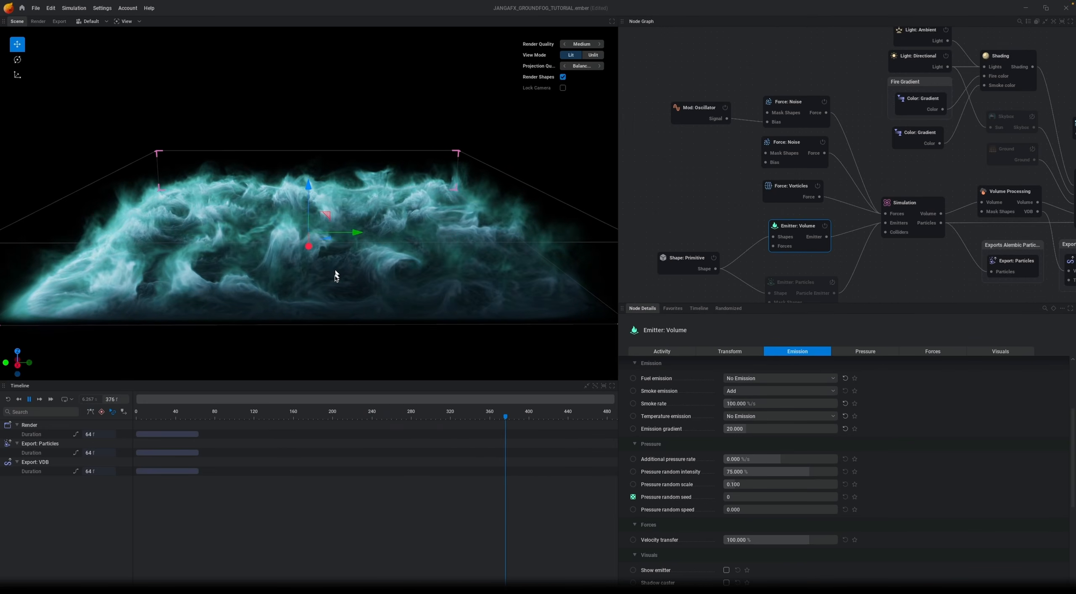
- Enable the Ground node, and try the Skybox node on and off again
left_click(1033, 151)
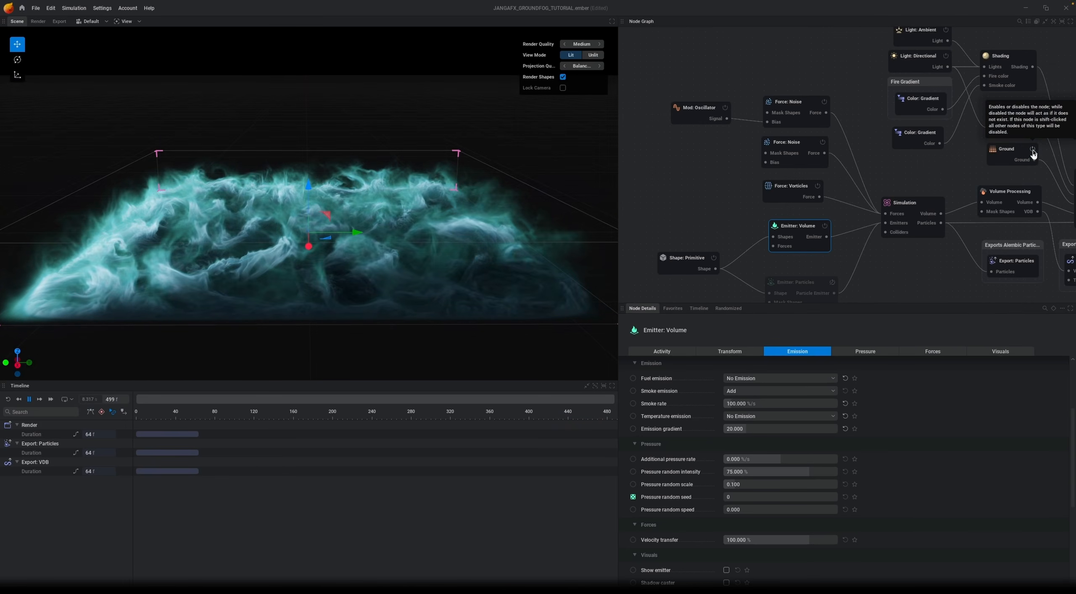
left_click(1033, 119)
left_click(1034, 119)
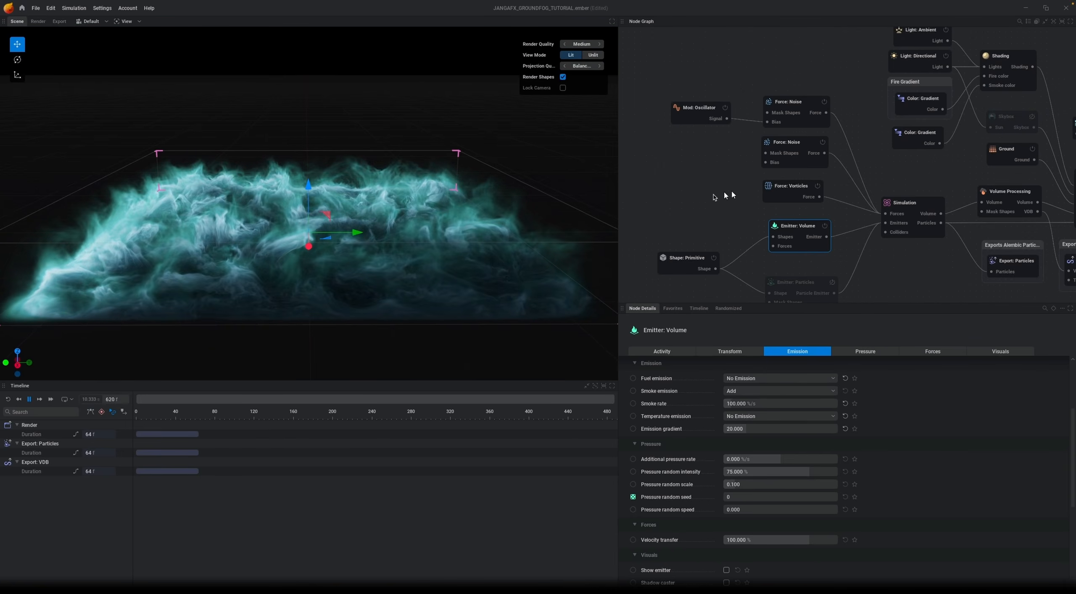
- Set the Emitter: Volume node's smoke rate to 25 %/s and restart the simulation
left_click(747, 131)
left_click(792, 233)
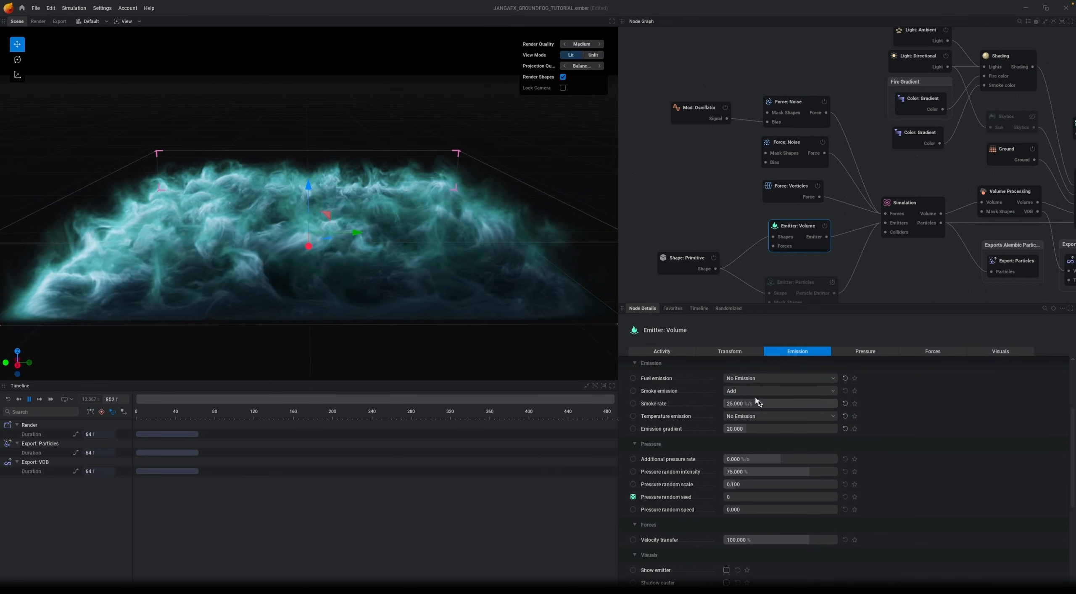
key("r")
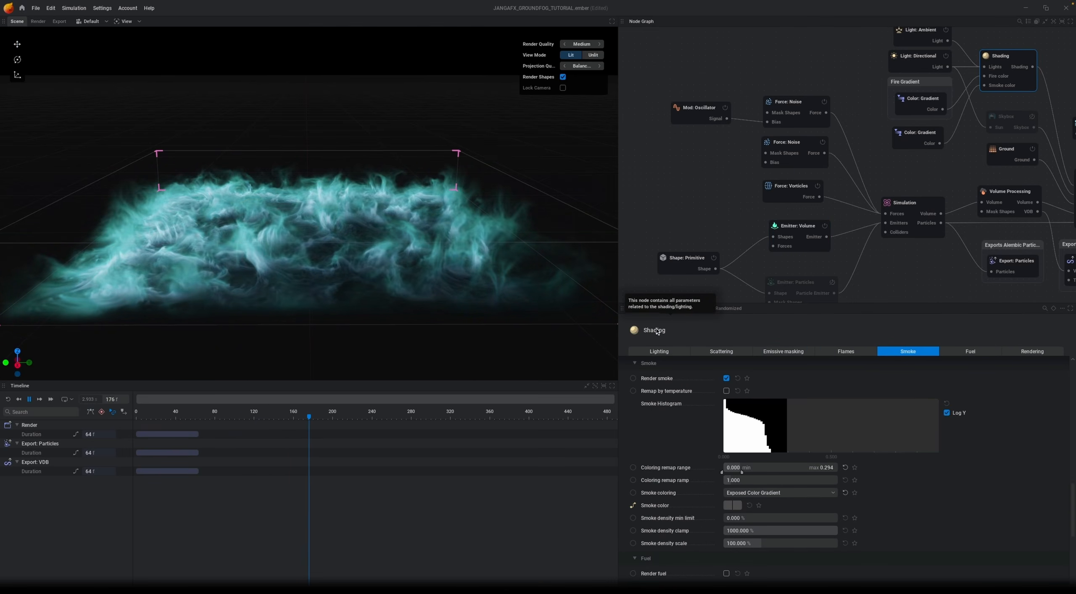
- Set the Light: Ambient node's ambient intensity to 3
left_click_drag(385, 256, 385, 299)
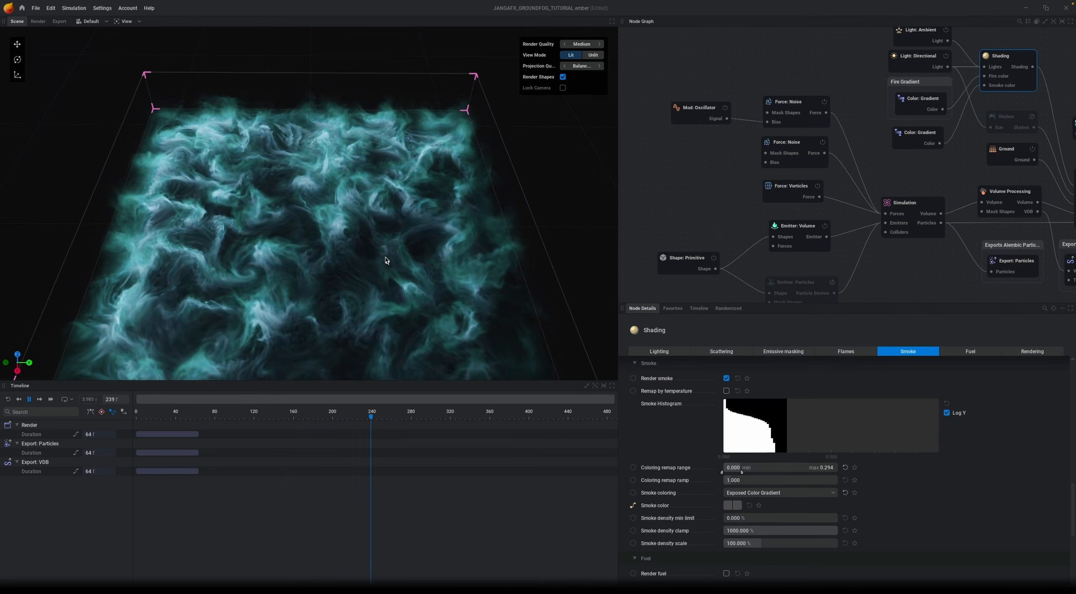
left_click(921, 31)
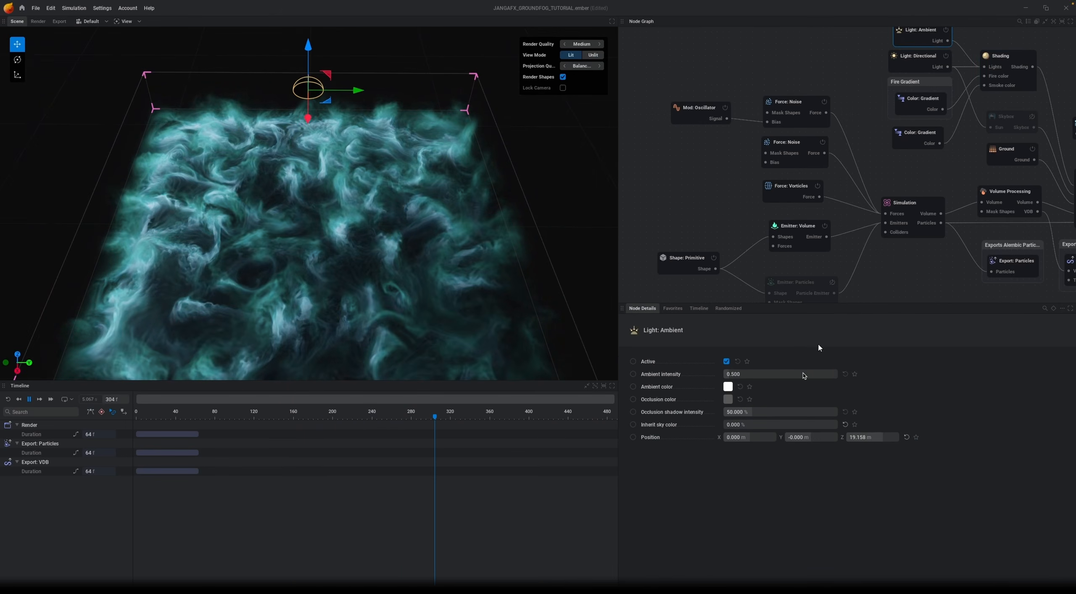
double_click(751, 374)
type("3")
key("Return")
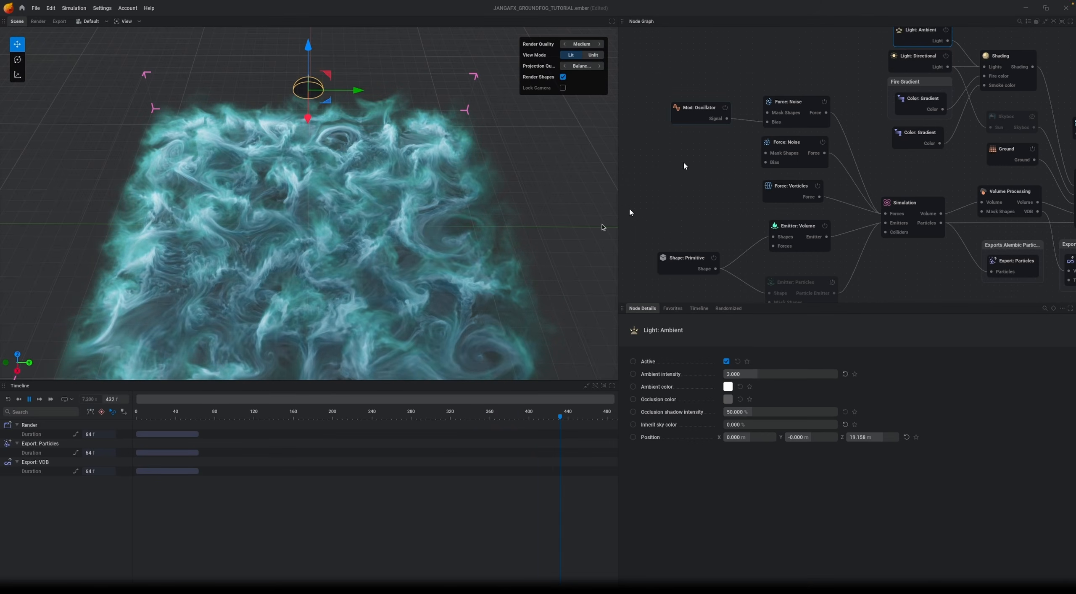
- In the Shading node's smoke settings, set the smoke density min limit to 5% and the smoke density scale to 242%
left_click(1019, 72)
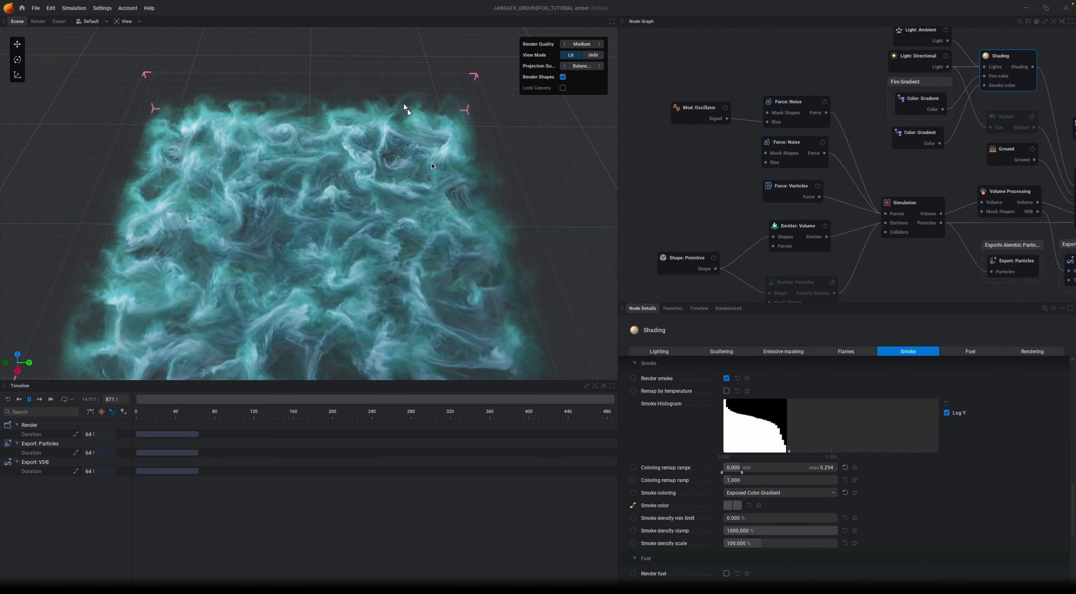
left_click(754, 521)
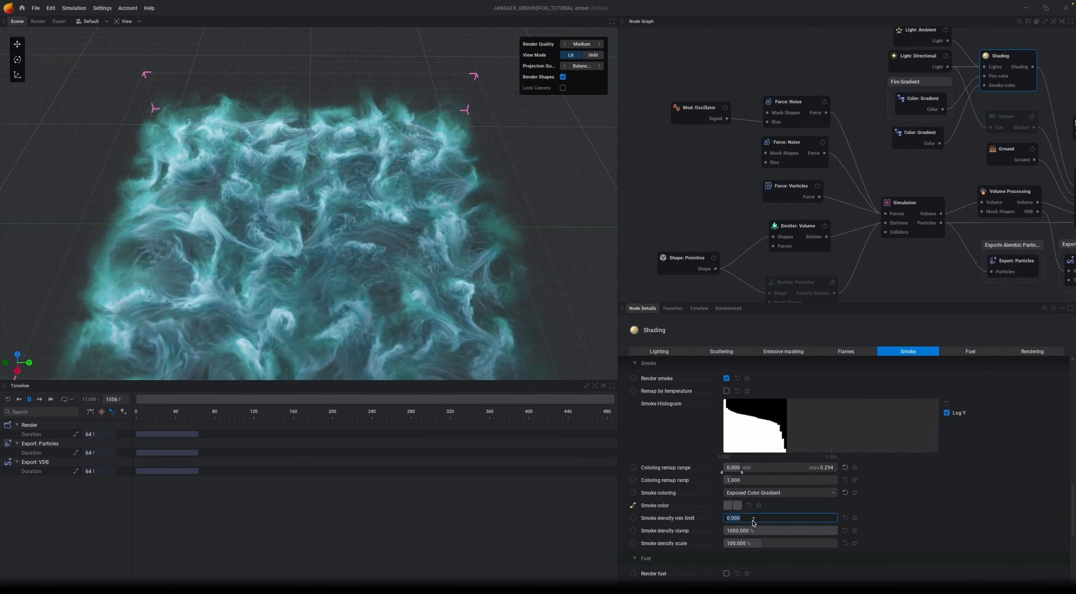
mouse_move(689, 522)
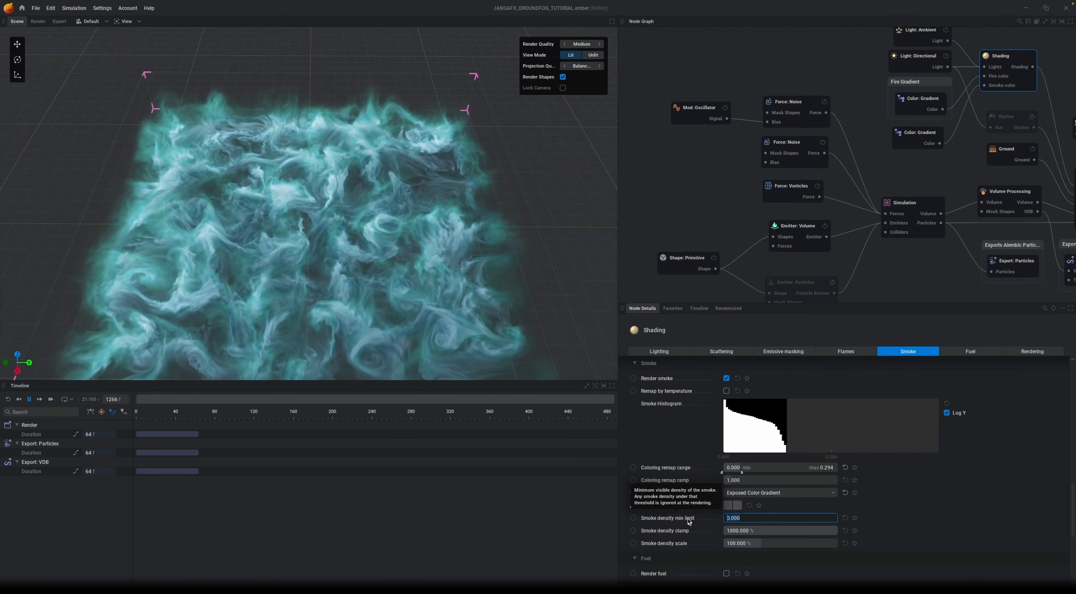
type("5")
key("Return")
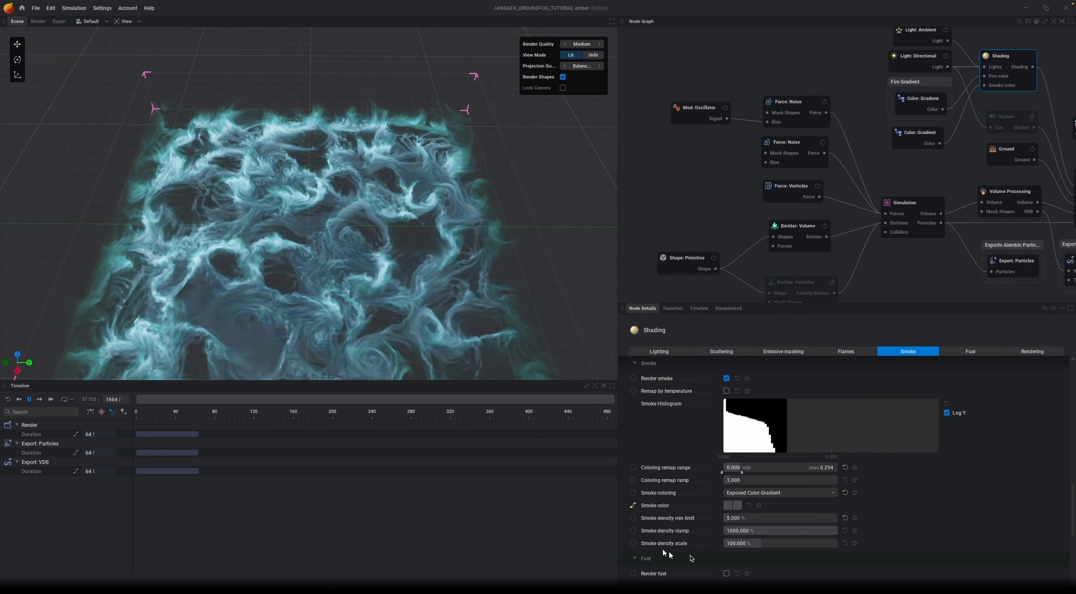
left_click_drag(777, 546, 778, 546)
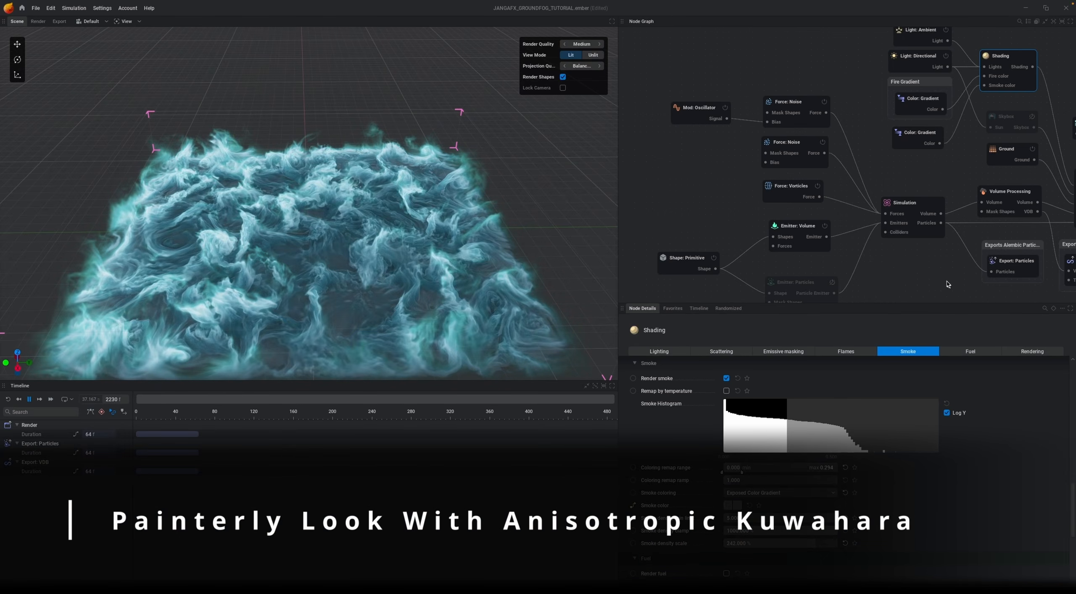
- Set the Scene node's rendering style to Anisotropic Kuwahara
middle_click_drag(949, 283, 801, 262)
middle_click_drag(1013, 254, 901, 276)
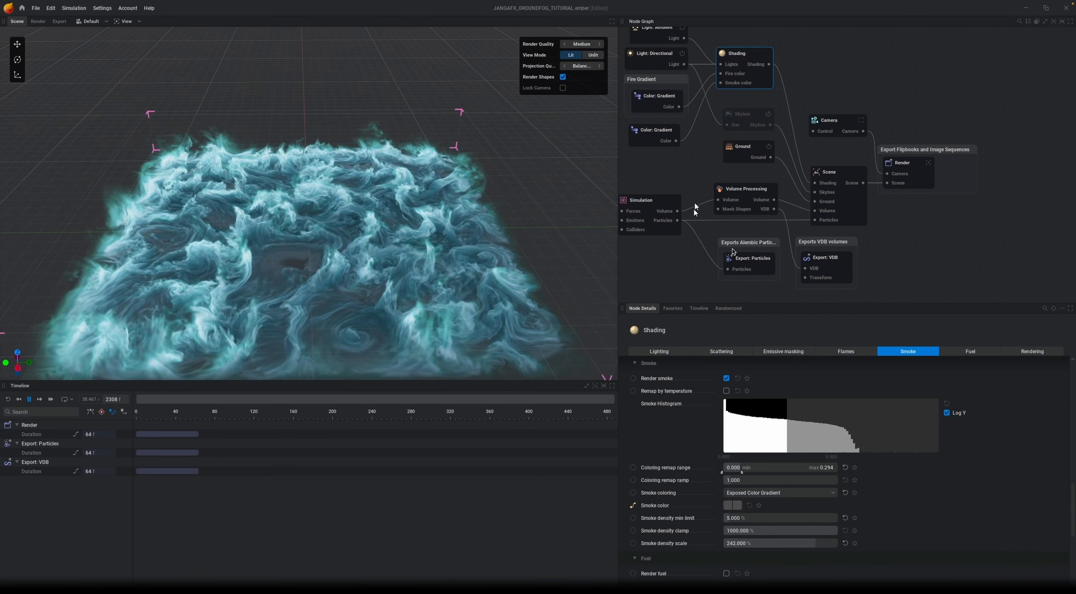
left_click(841, 180)
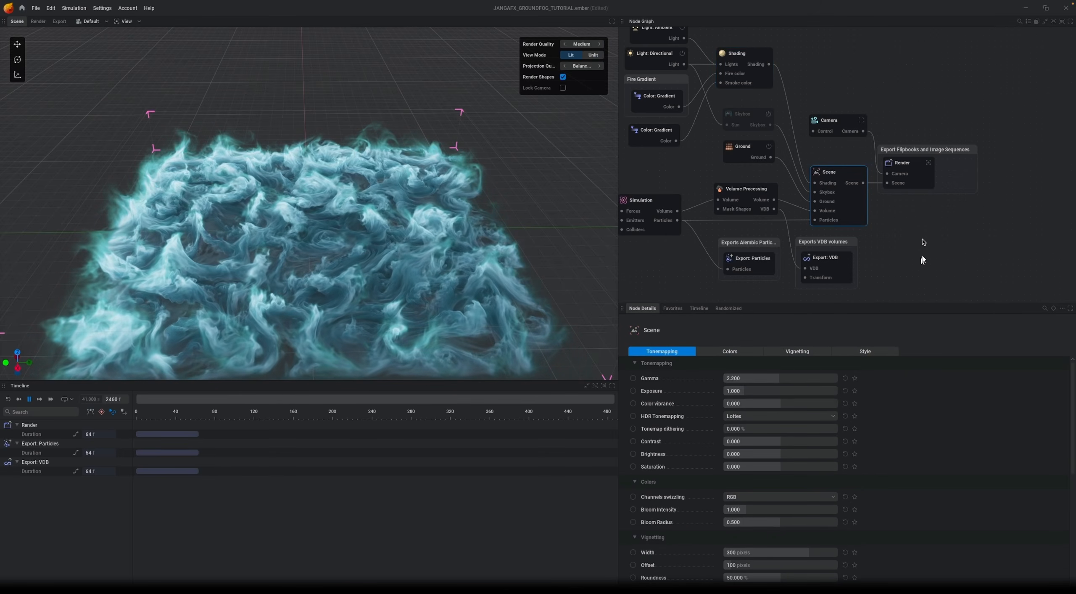
left_click(885, 353)
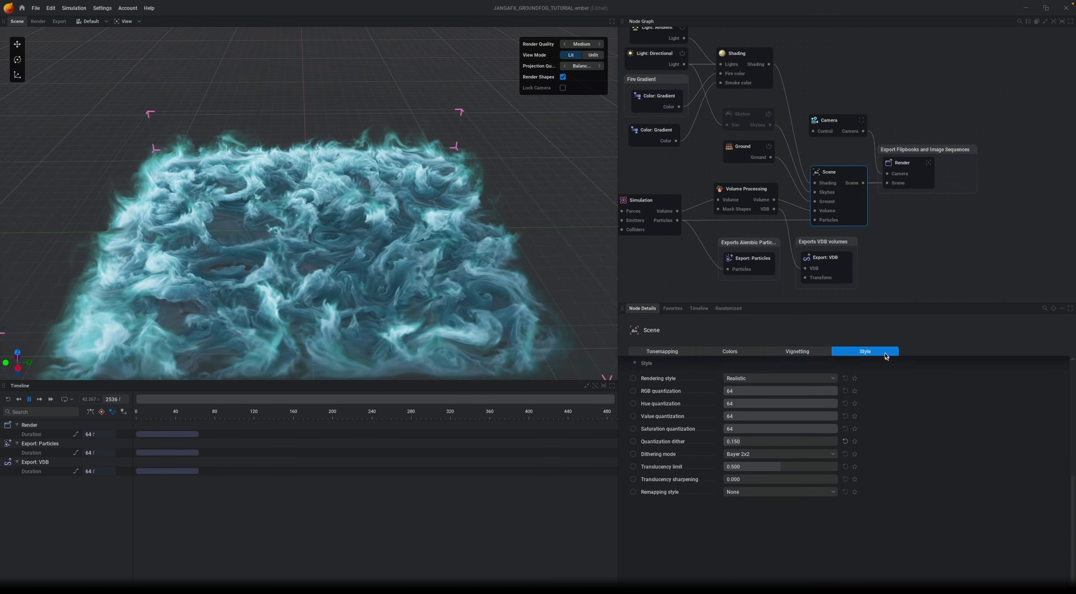
left_click(776, 378)
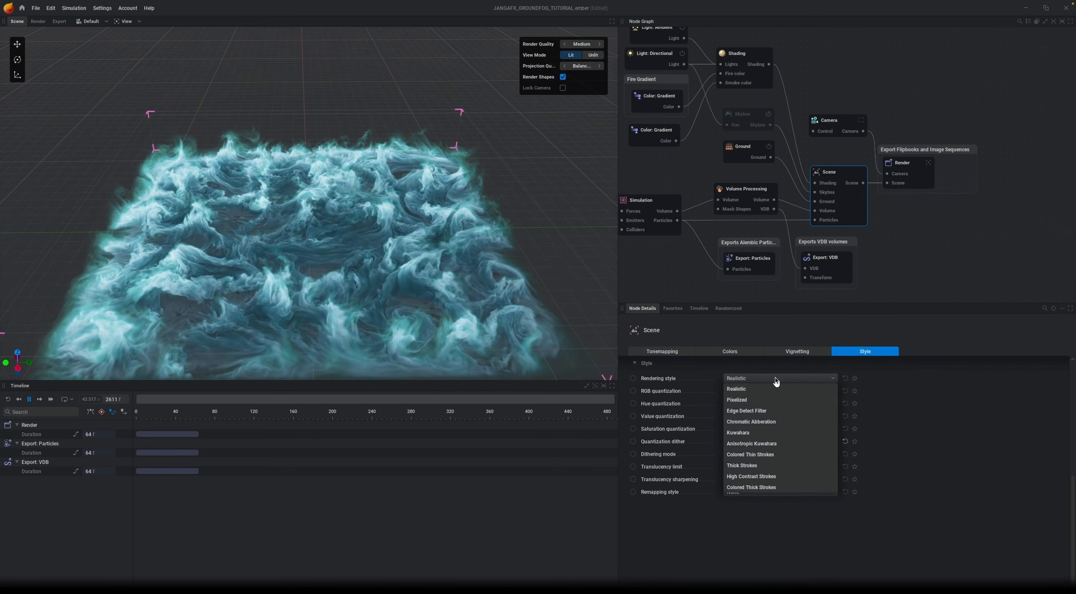
left_click(752, 443)
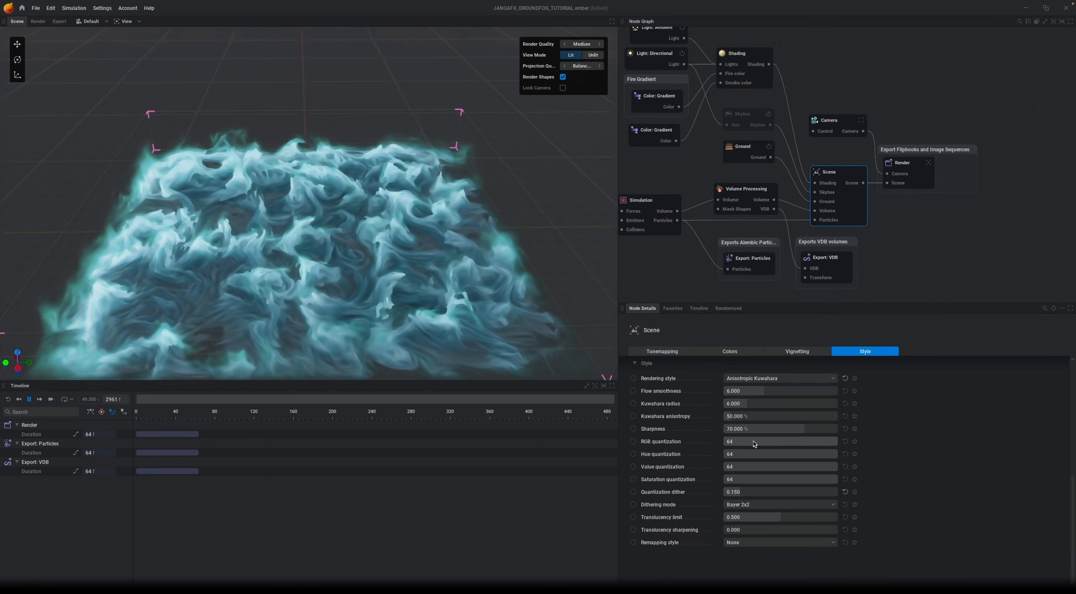
- Set the Anisotropic Kuwahara style's flow smoothness to 1.5 and its Kuwahara radius to 1.5
left_click(792, 392)
type("1.5")
key("Tab")
type("1.5")
key("Return")
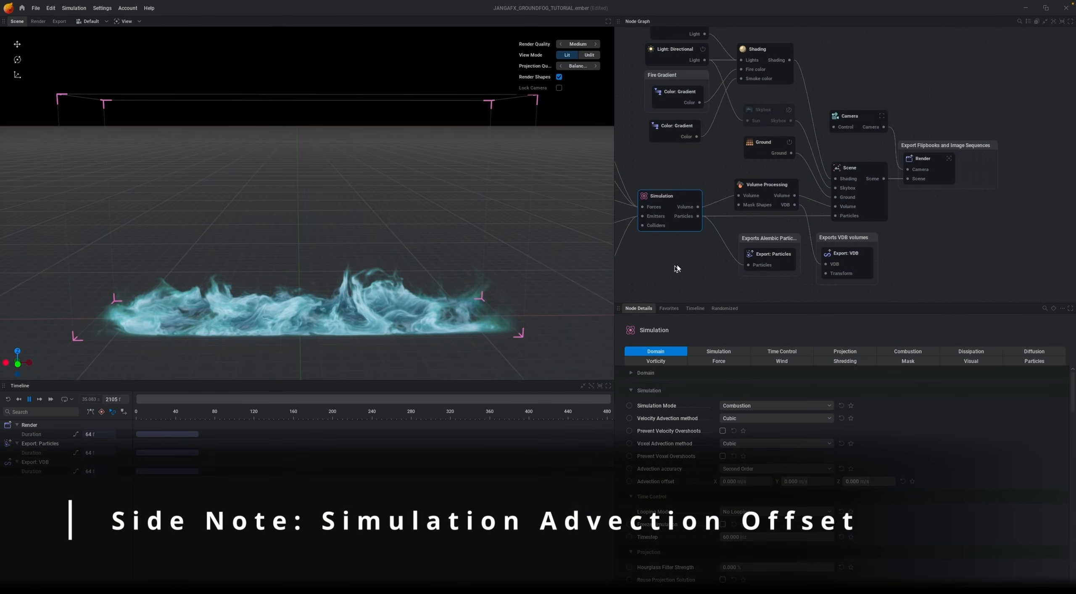
- Widen the node settings area and set the Simulation node's Z advection offset to -2 m/s
left_click_drag(614, 271, 522, 304)
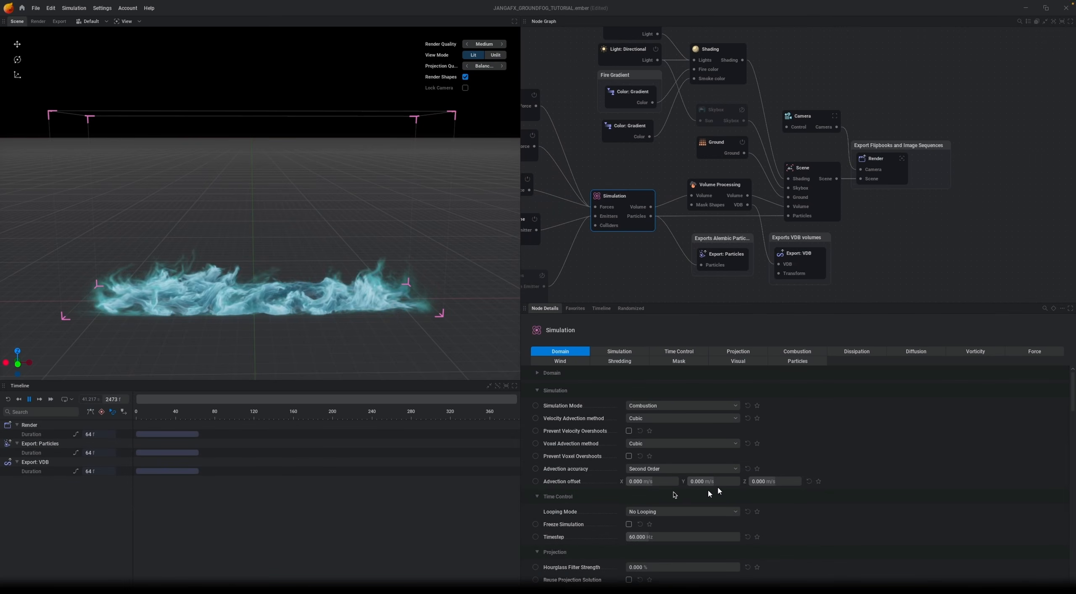
mouse_move(571, 486)
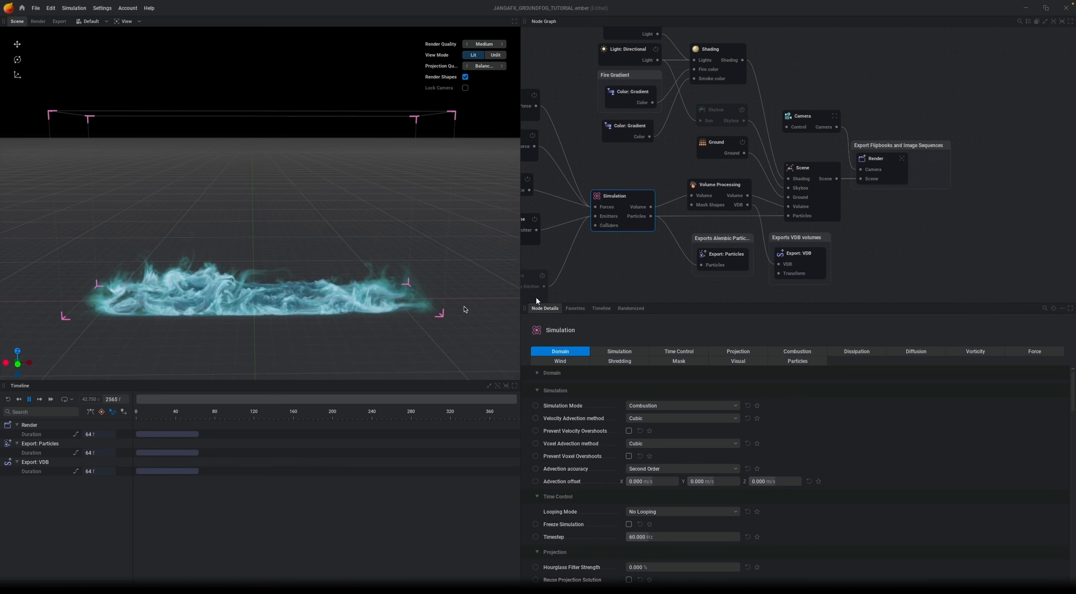
left_click(620, 352)
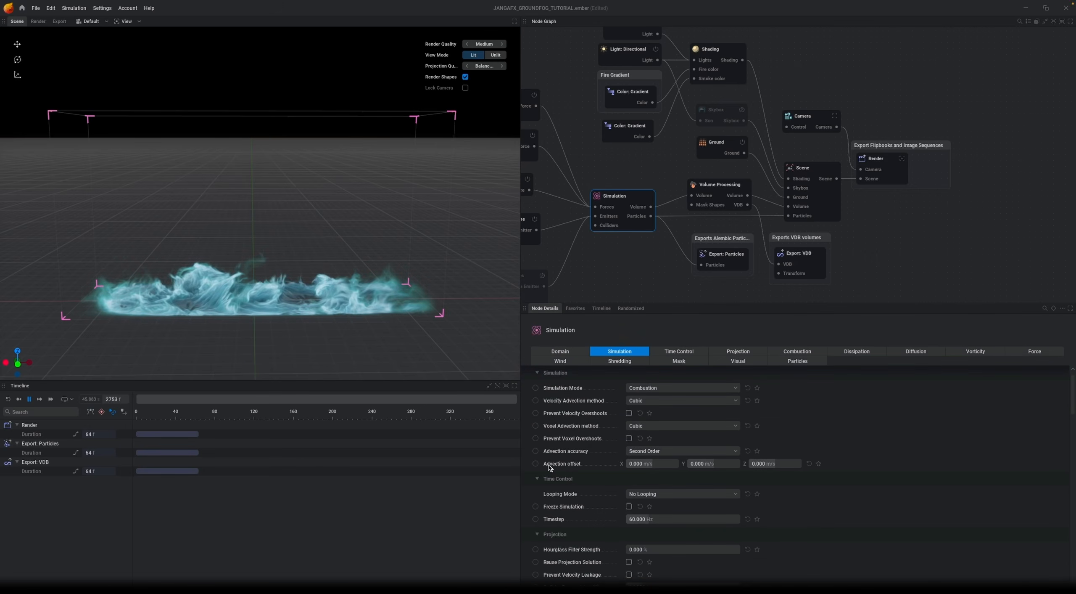
mouse_move(557, 468)
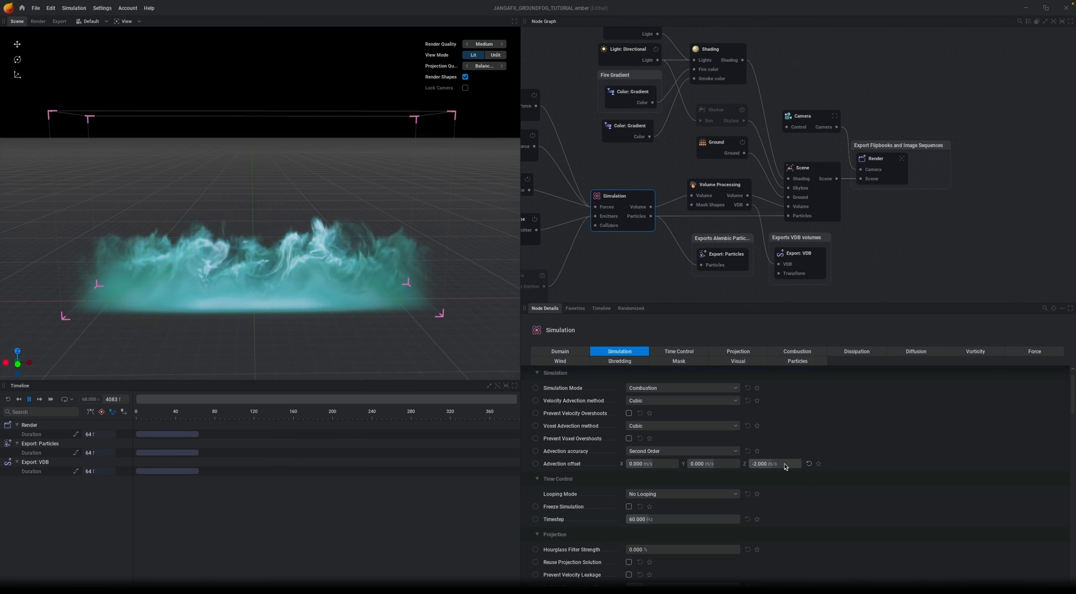
- Check the first noise force's settings and set the Simulation node's Z advection offset to -0.1 m/s
middle_click_drag(673, 275, 751, 268)
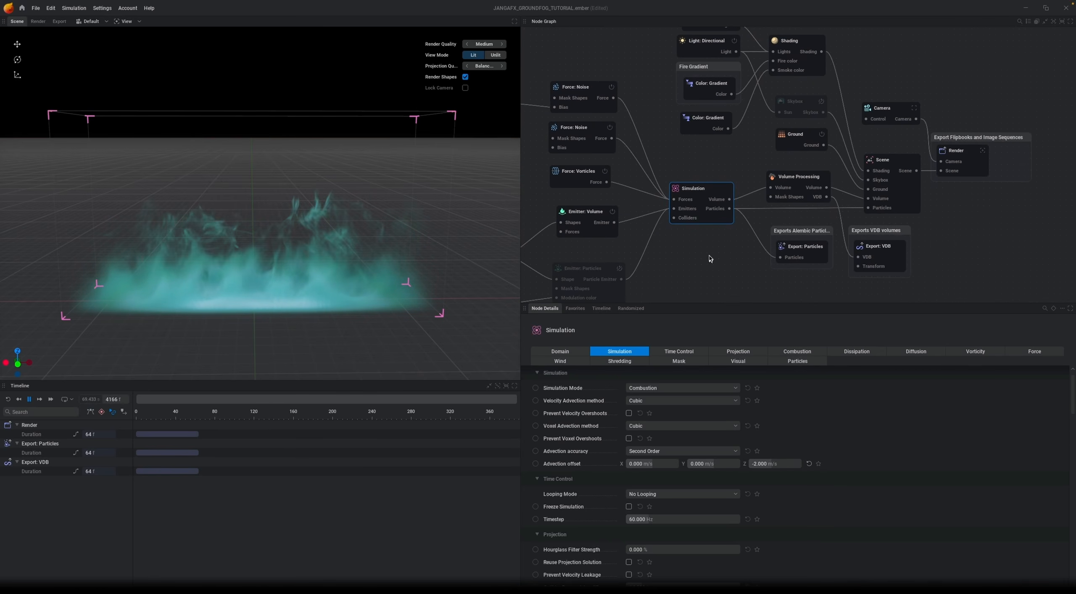
left_click(585, 89)
mouse_move(585, 90)
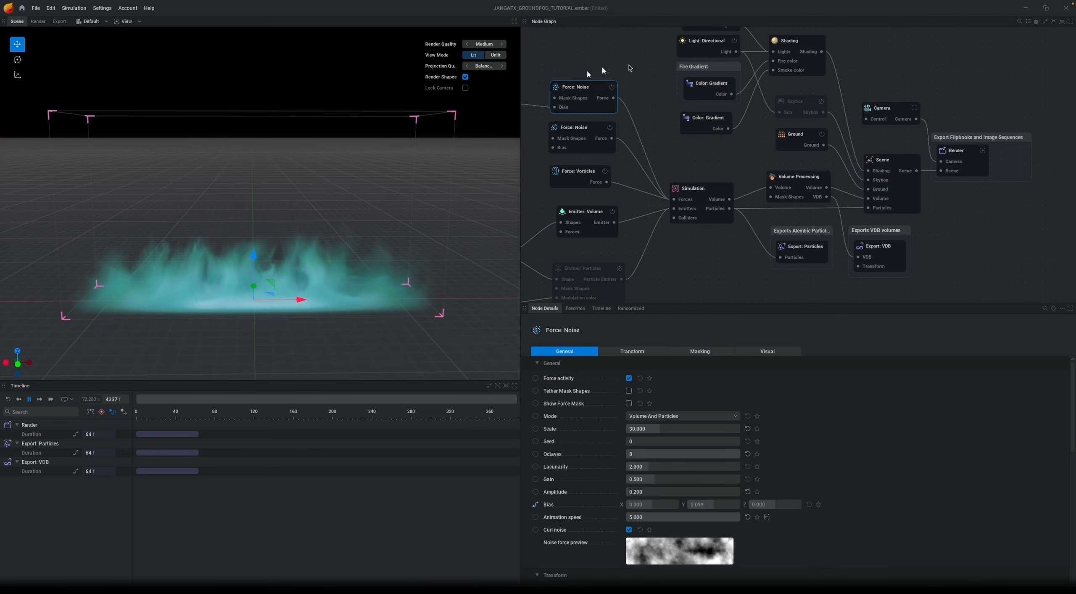
left_click(705, 192)
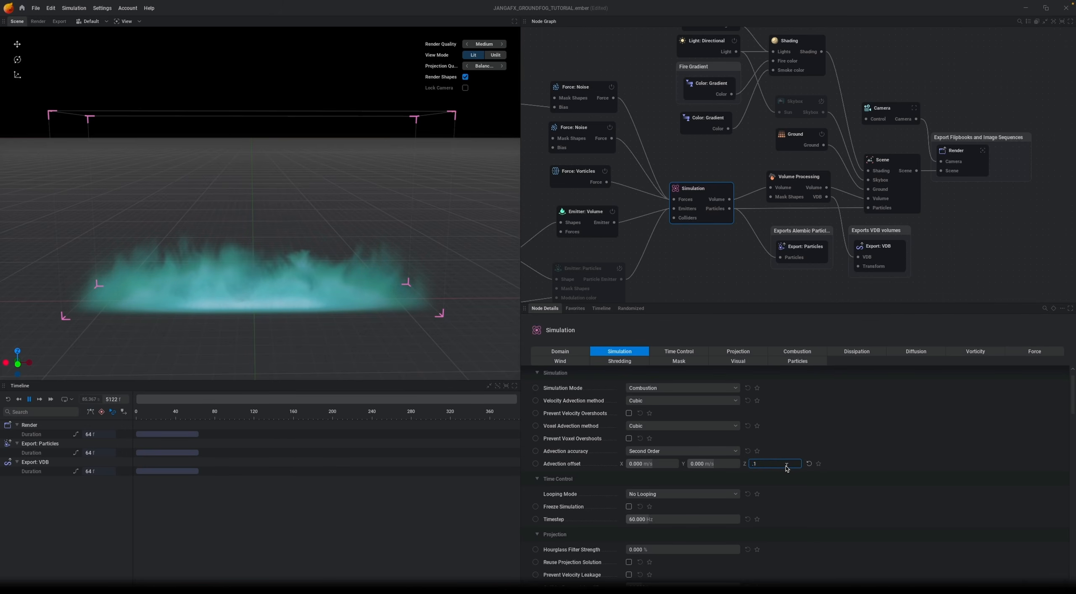
left_click(786, 467)
type("-1")
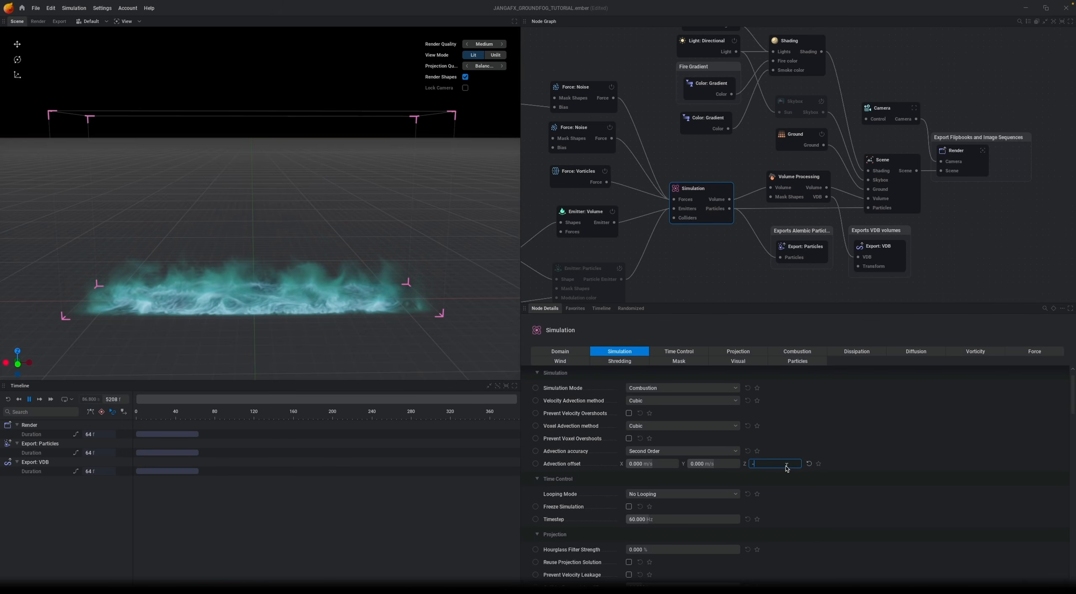
key("Return")
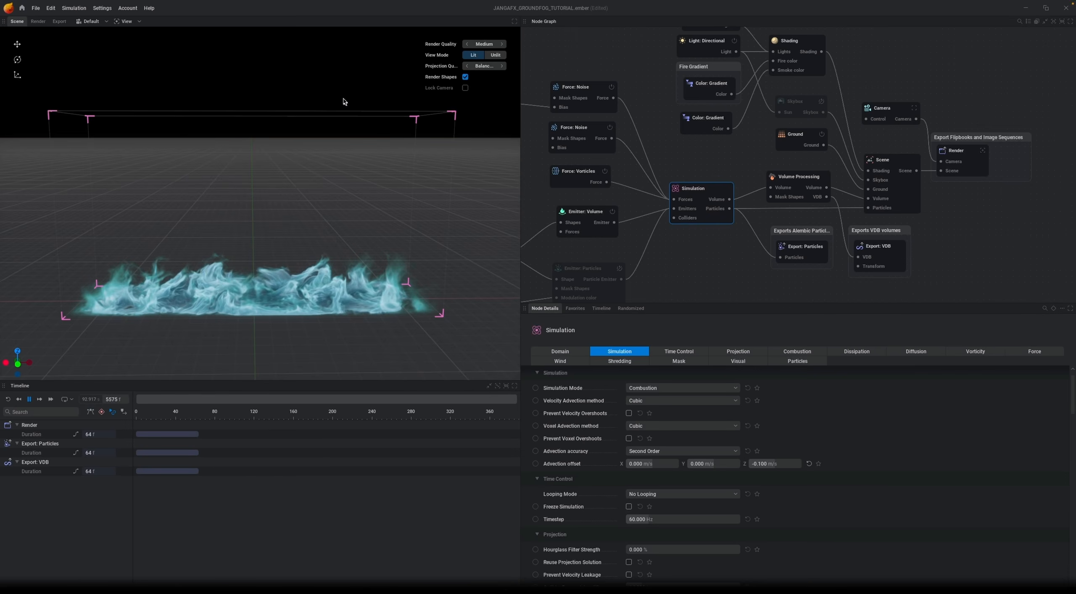
- Set the Simulation domain's voxel count to 480 × 480 × 32 for a wide, flat square volume seen from above
left_click_drag(345, 102, 344, 109)
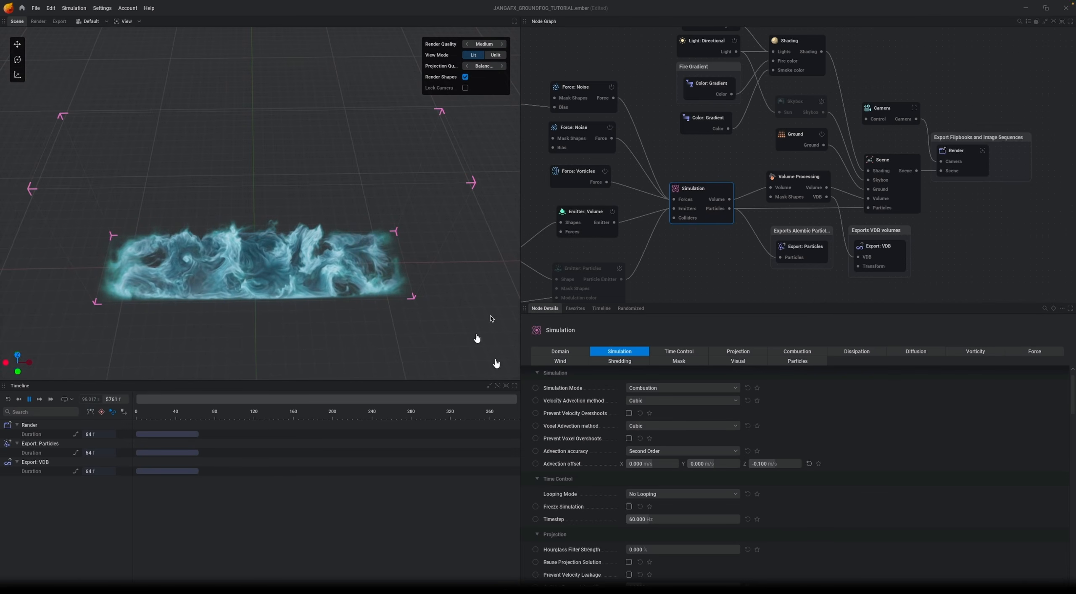
left_click(561, 351)
left_click(707, 400)
type("100")
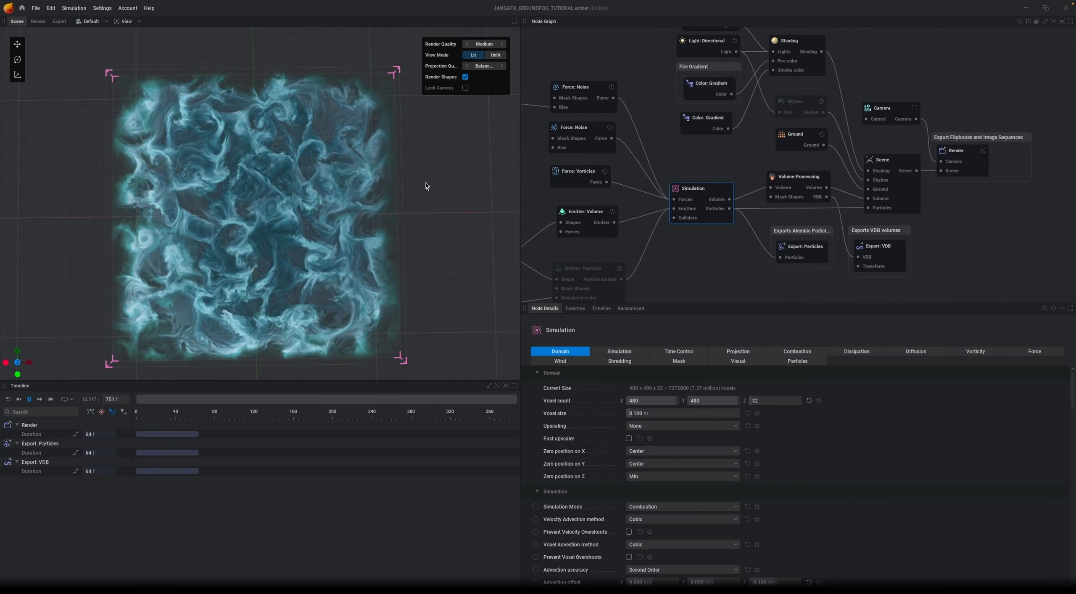
- Resample the smoke color gradient from the photo of Jupiter to get brown and orange tones
left_click(700, 125)
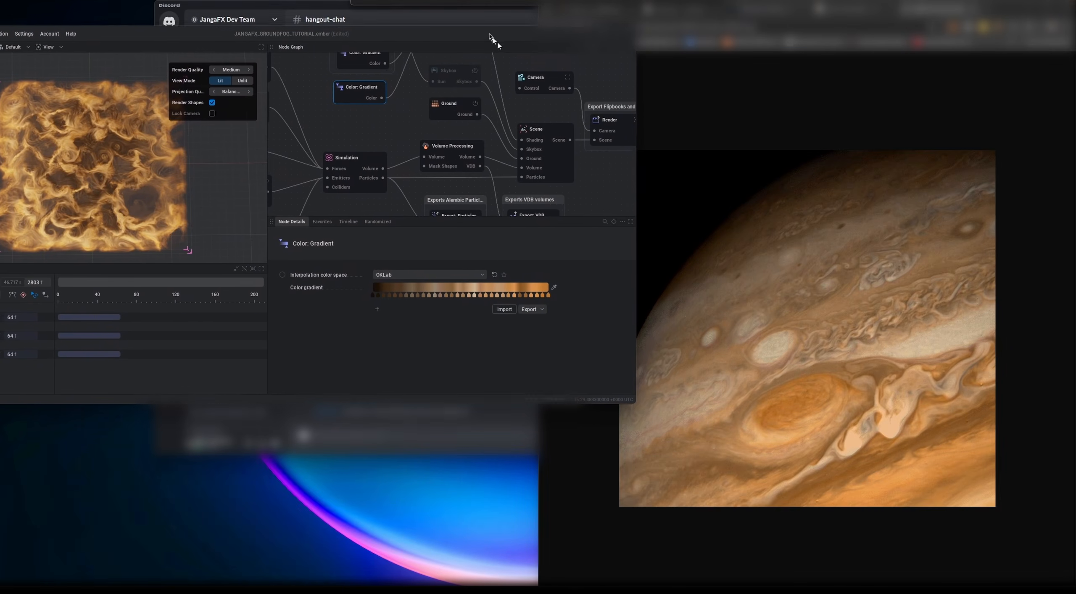
left_click_drag(495, 40, 488, 33)
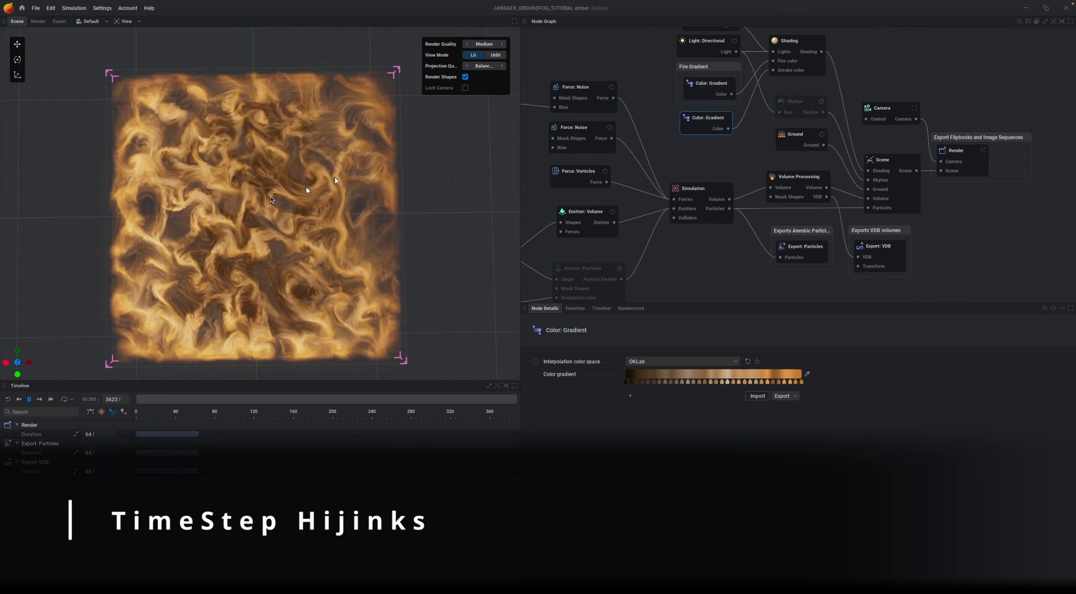
- Set the Simulation node's timestep to 240 Hz in its time control settings
left_click(712, 191)
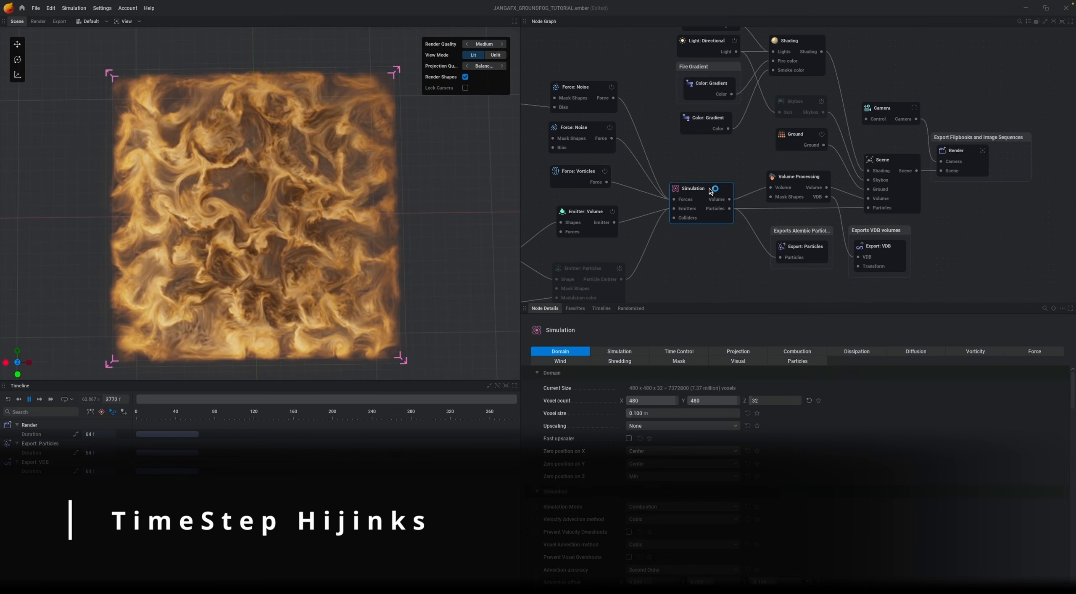
left_click(681, 351)
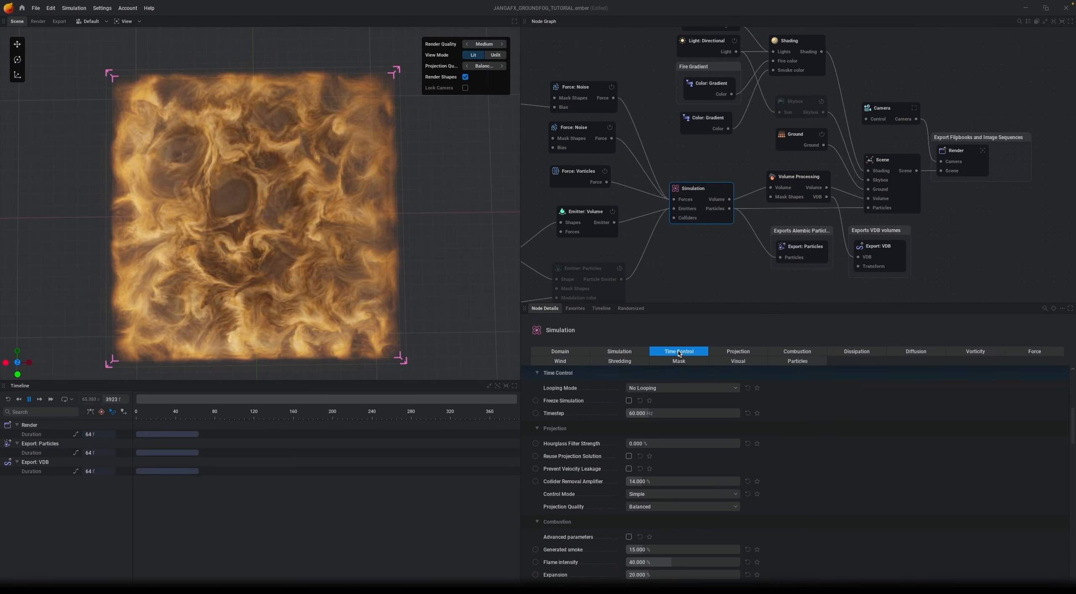
left_click(664, 416)
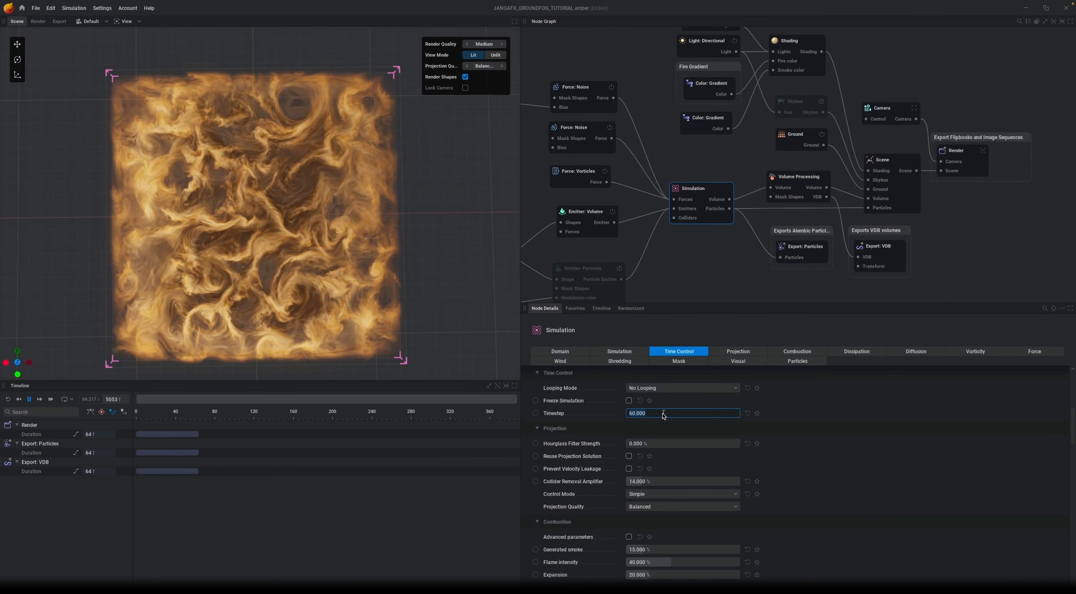
type("240")
key("Return")
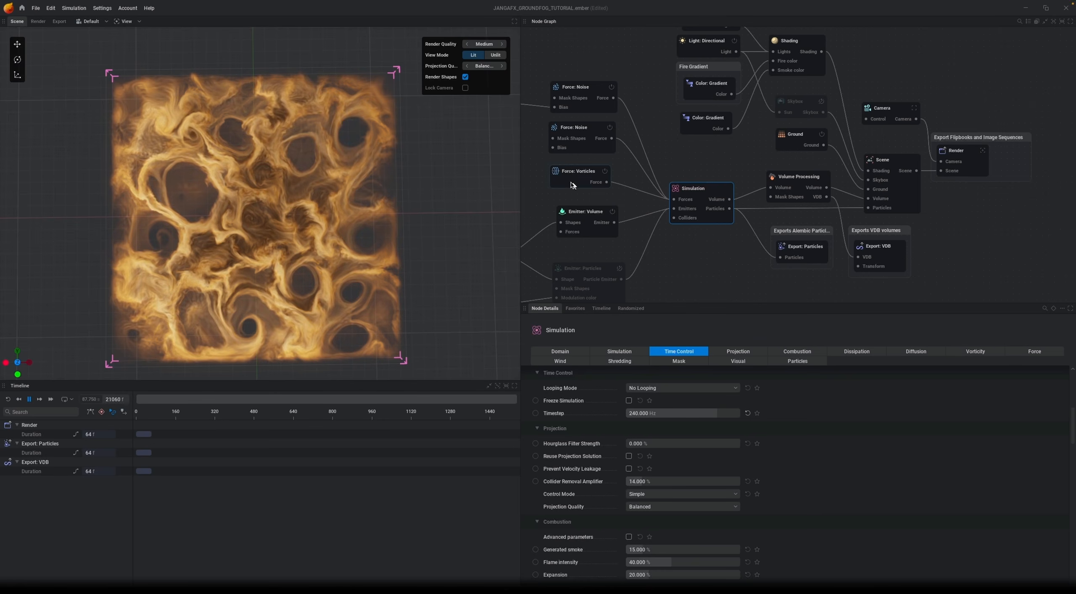
- Set the vorticles force's min twist velocity to 0.1 and max twist velocity to 0.5, and restart the simulation
middle_click_drag(555, 198, 624, 188)
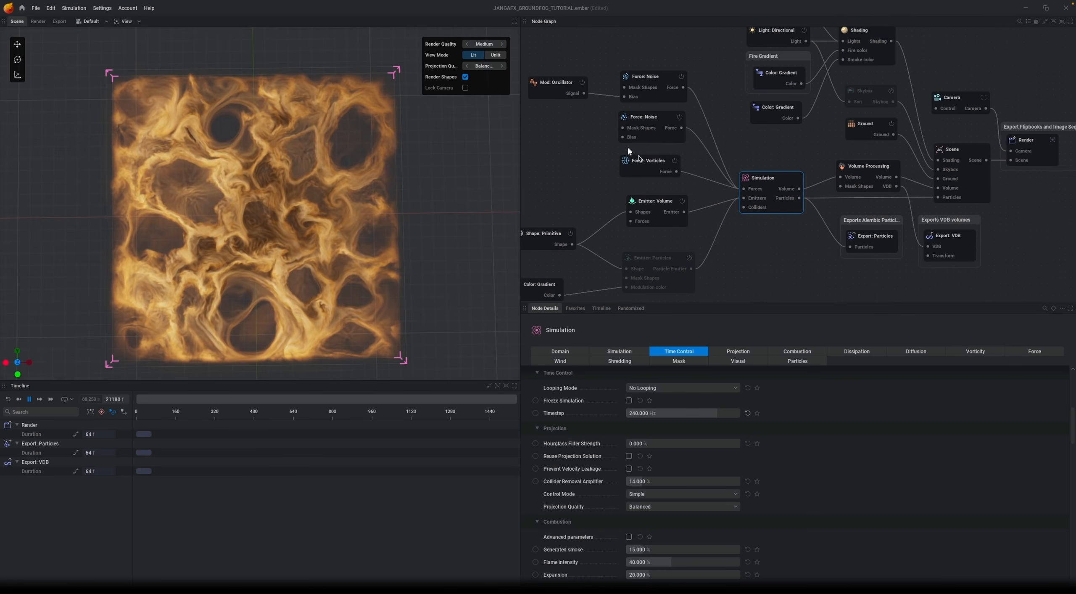
left_click(649, 168)
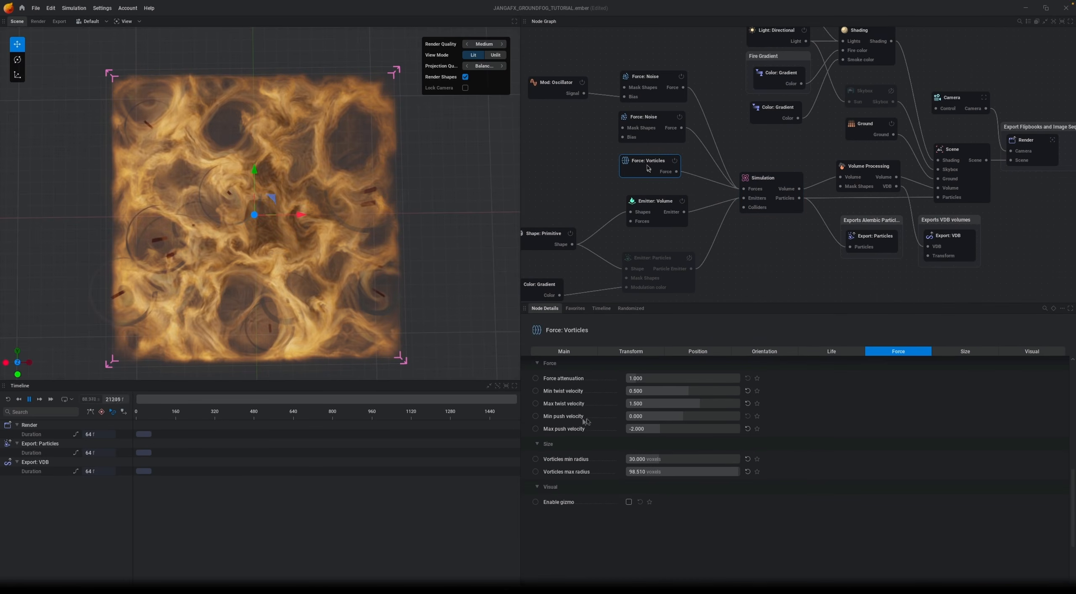
double_click(645, 394)
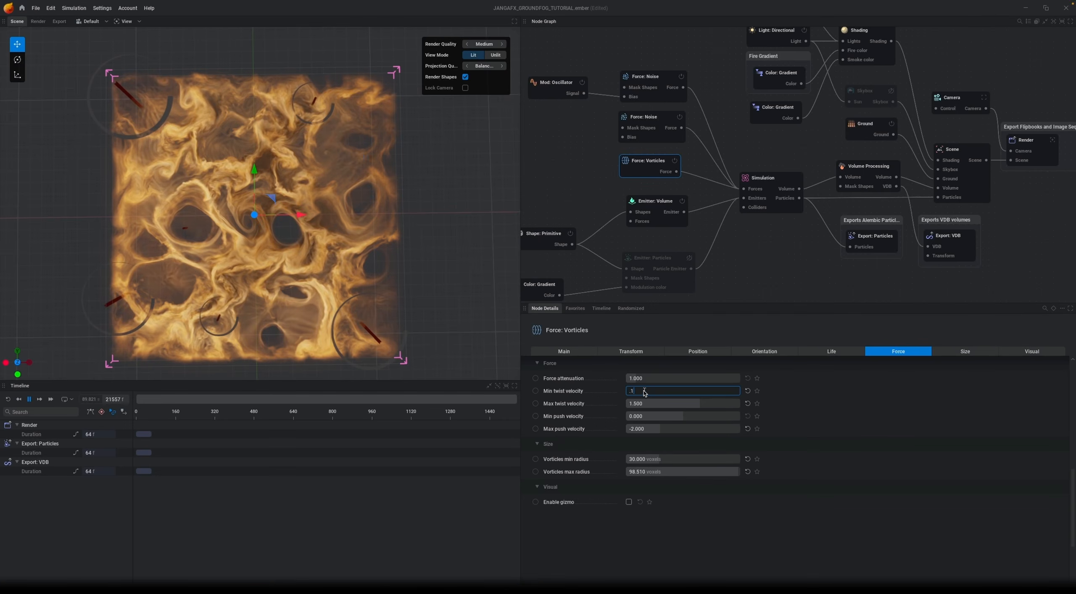
key("Tab")
type(".")
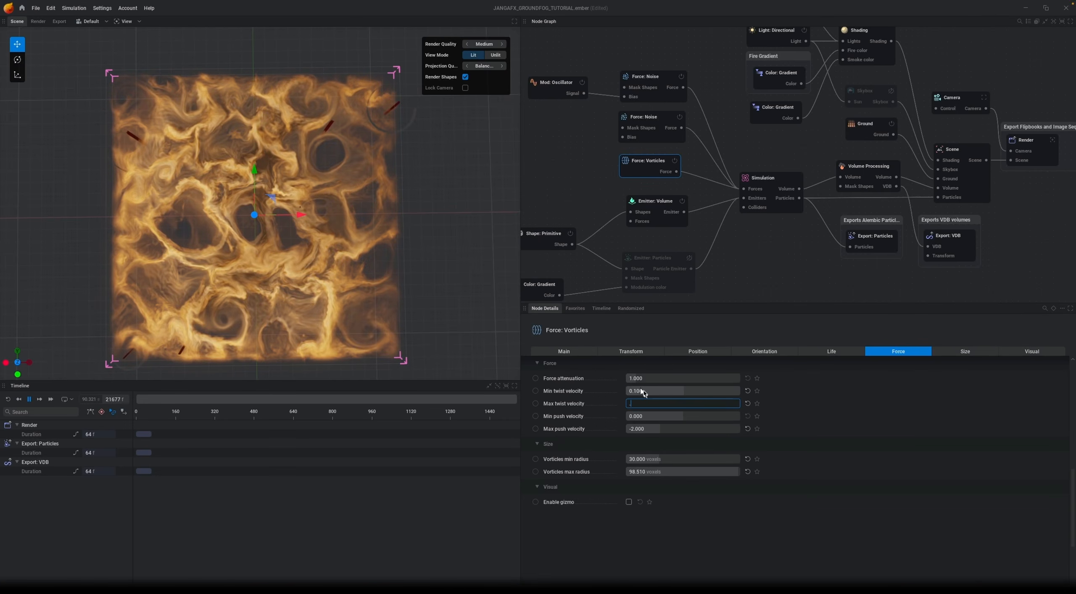
type("5")
key("Return")
key("r")
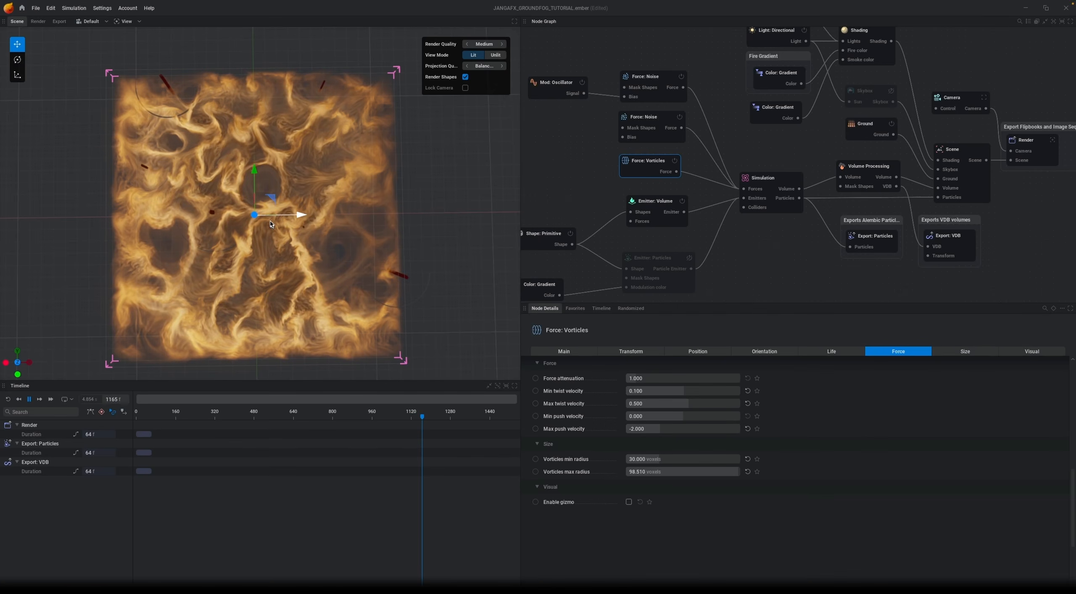
- Set the volume emitter's smoke rate to 75 %/s
left_click(656, 201)
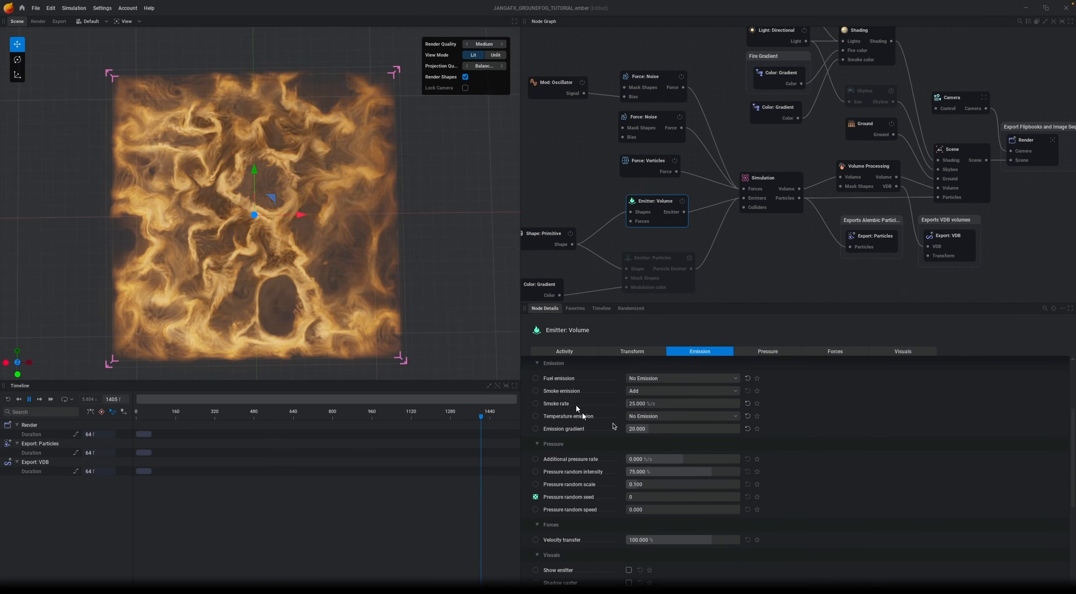
double_click(662, 403)
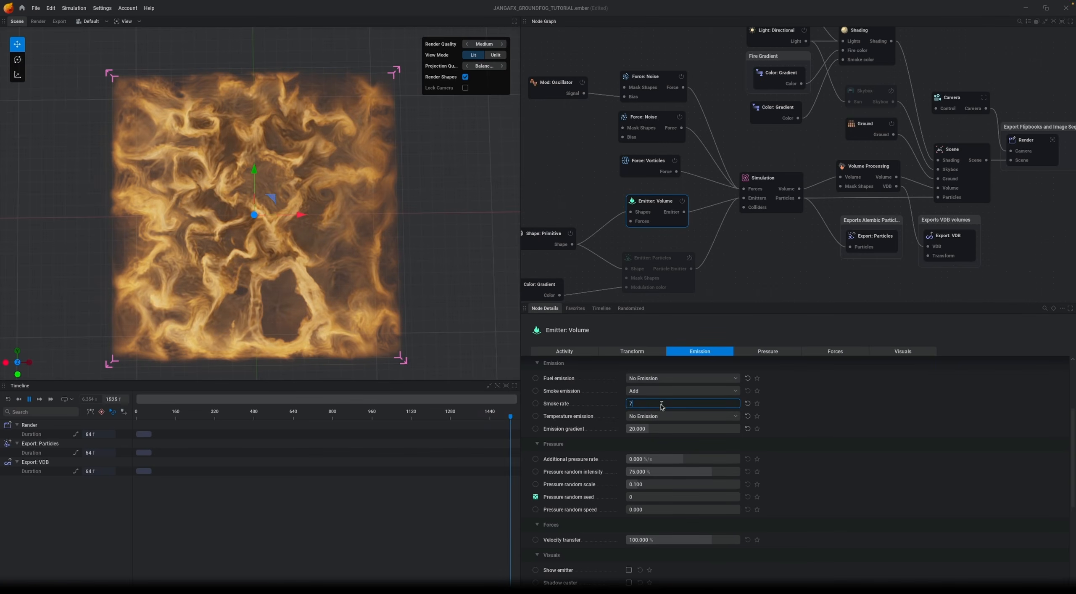
type("75")
key("Return")
- Lower the Simulation node's timestep to 120 Hz
left_click(763, 178)
double_click(702, 414)
type("120")
key("Return")
- Set the first noise force's animation speed to 0.2 and disable and disconnect the oscillator driving its bias
left_click(650, 84)
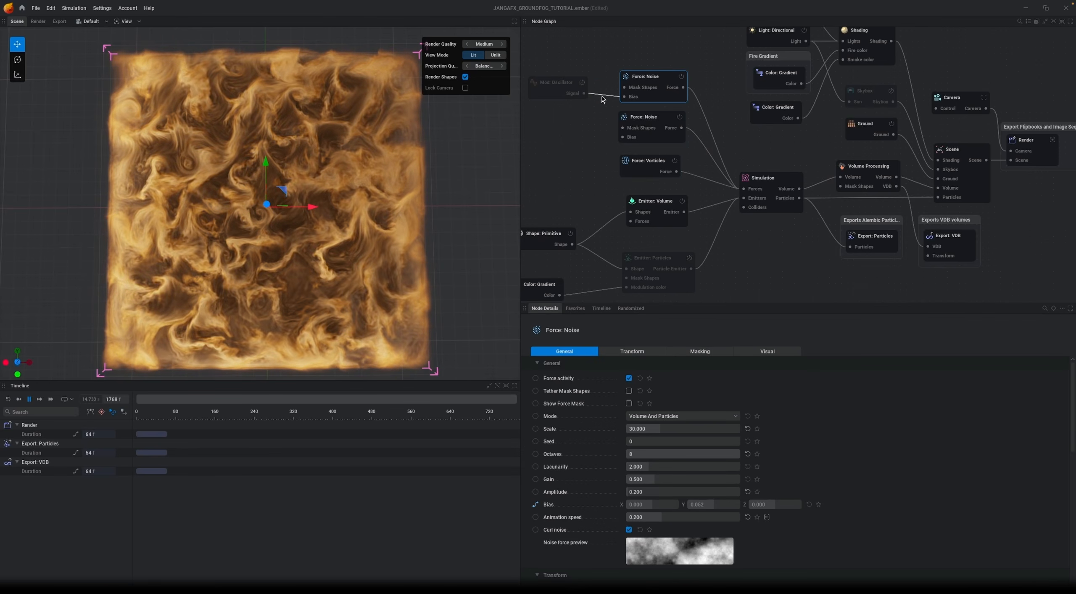
left_click(577, 164)
- Open the second noise force's amplitude for editing
left_click(673, 122)
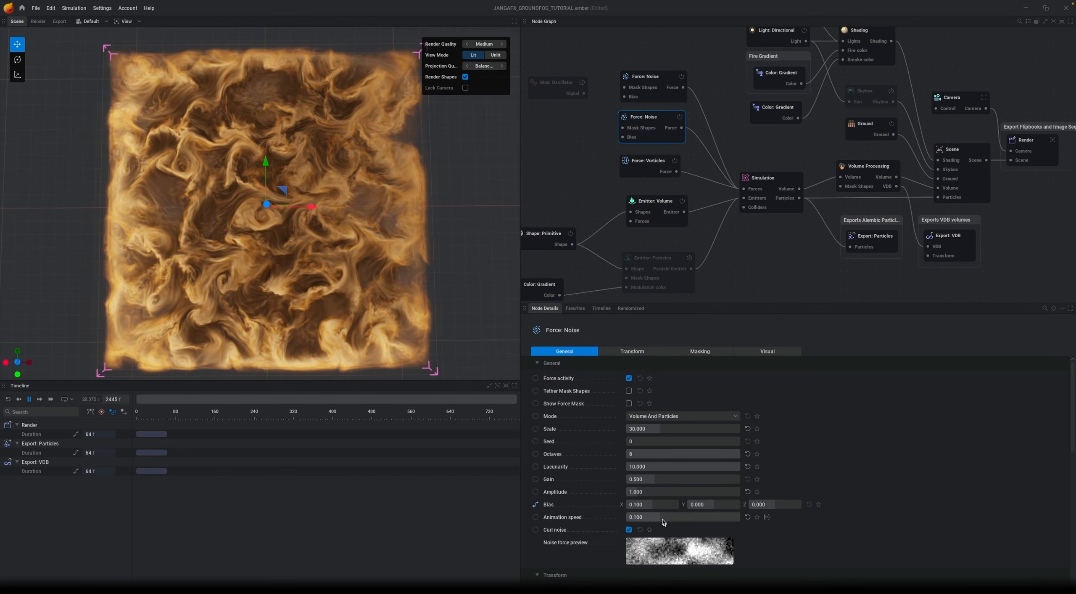
left_click(664, 491)
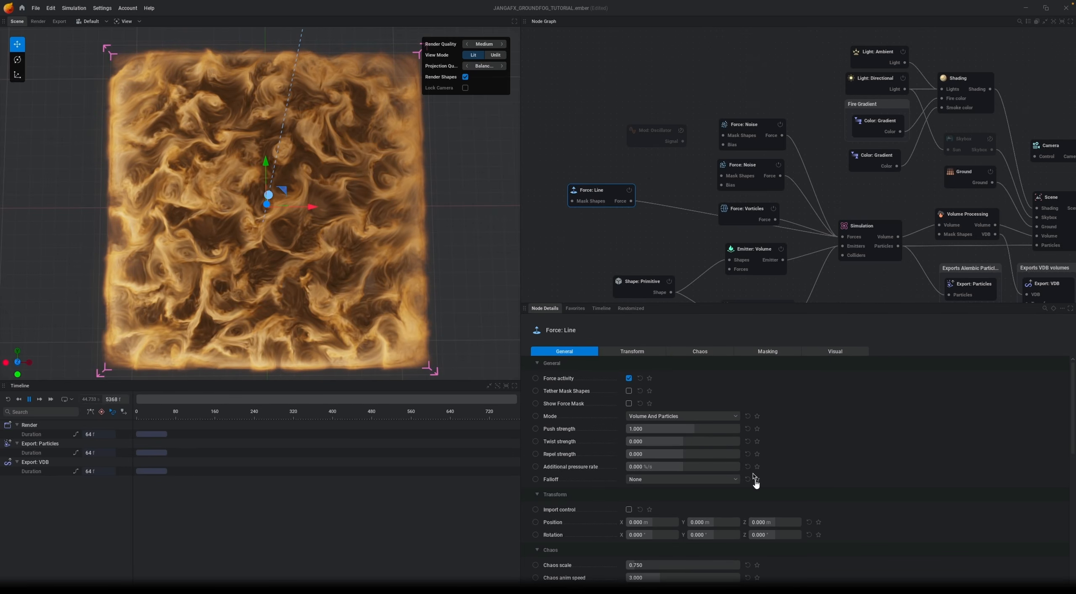
- Add a Force: Line node feeding the Simulation node and set its X rotation to 90°
left_click(669, 537)
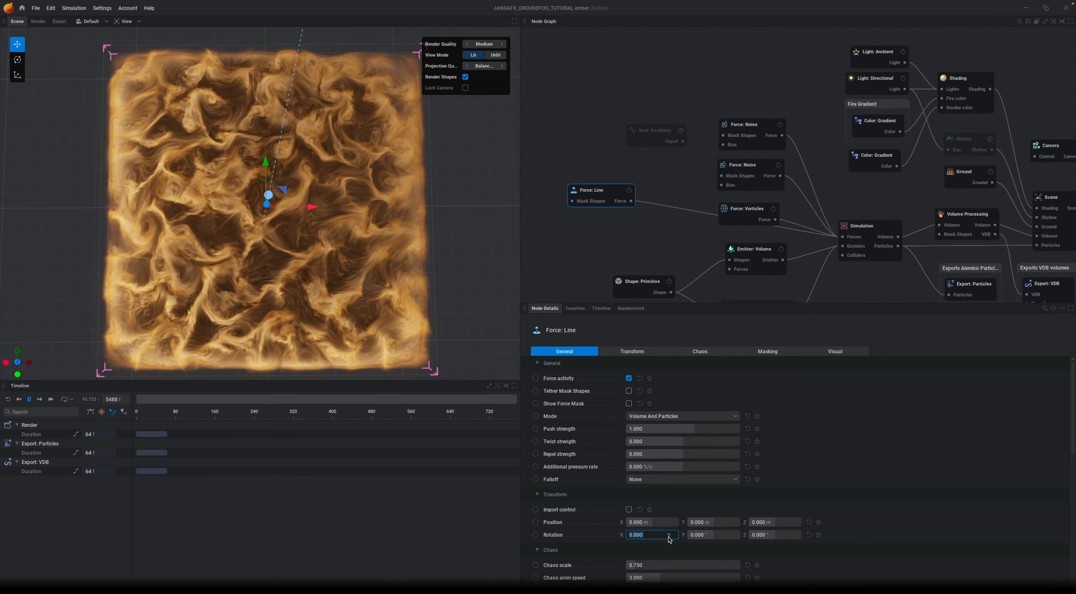
key("Return")
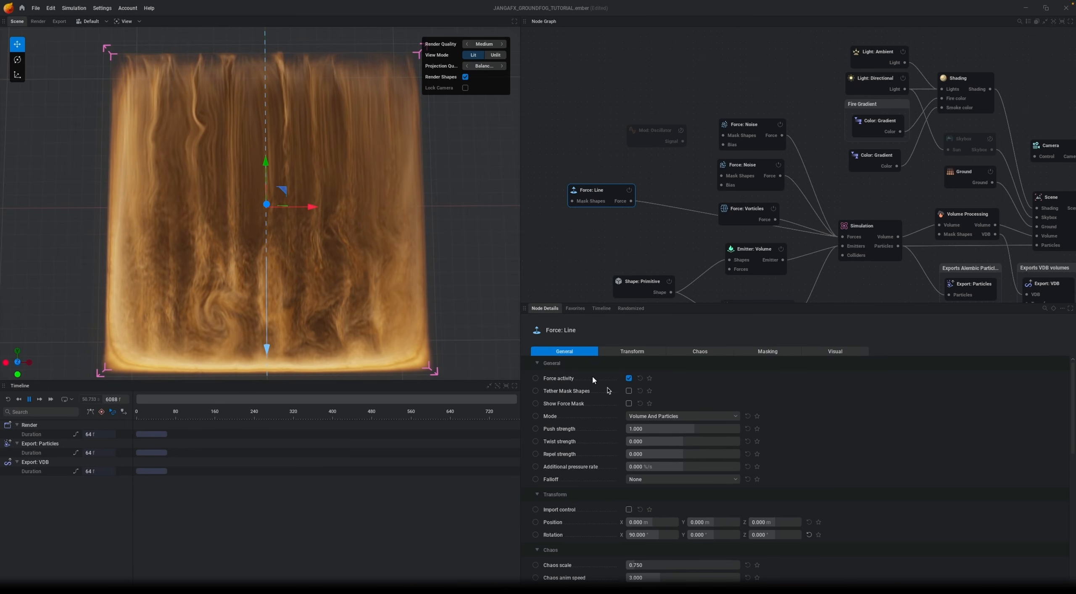
- Give the line force a Linear falloff with a 10 m falloff radius and restart the simulation
left_click(648, 479)
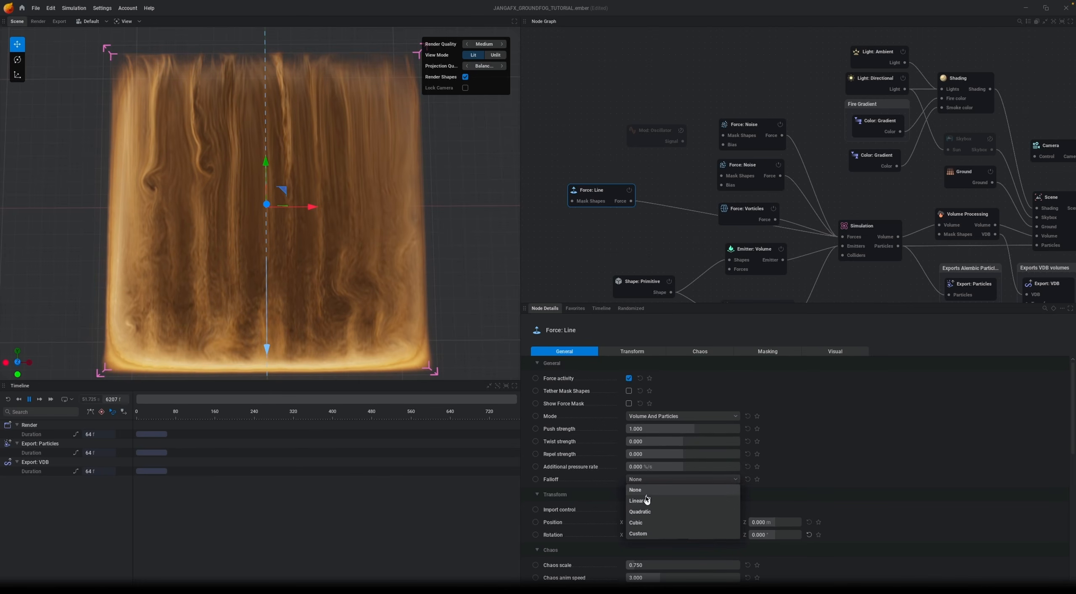
left_click(637, 500)
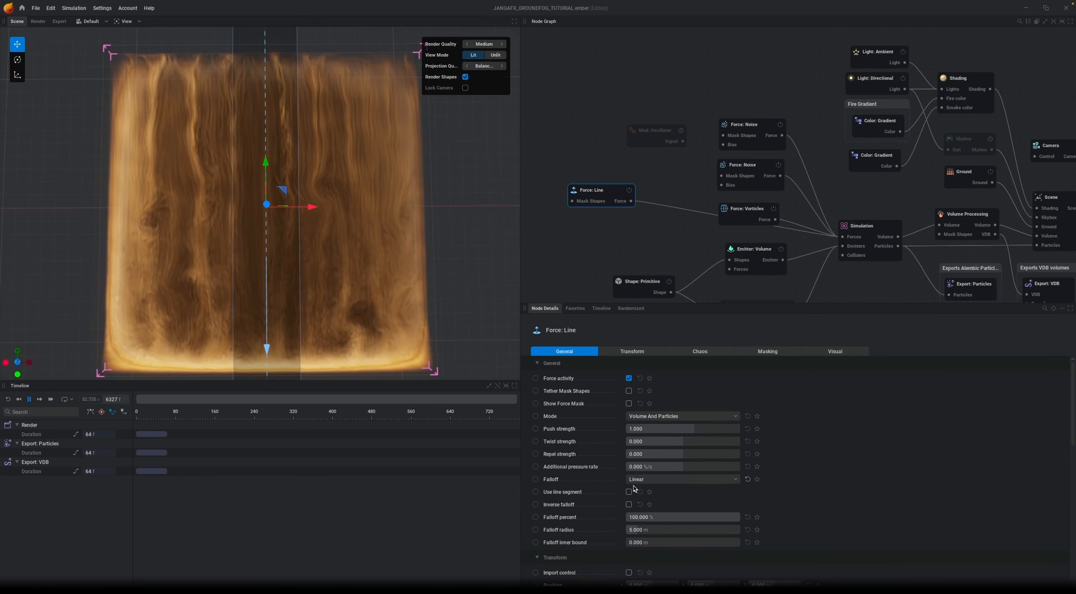
key("r")
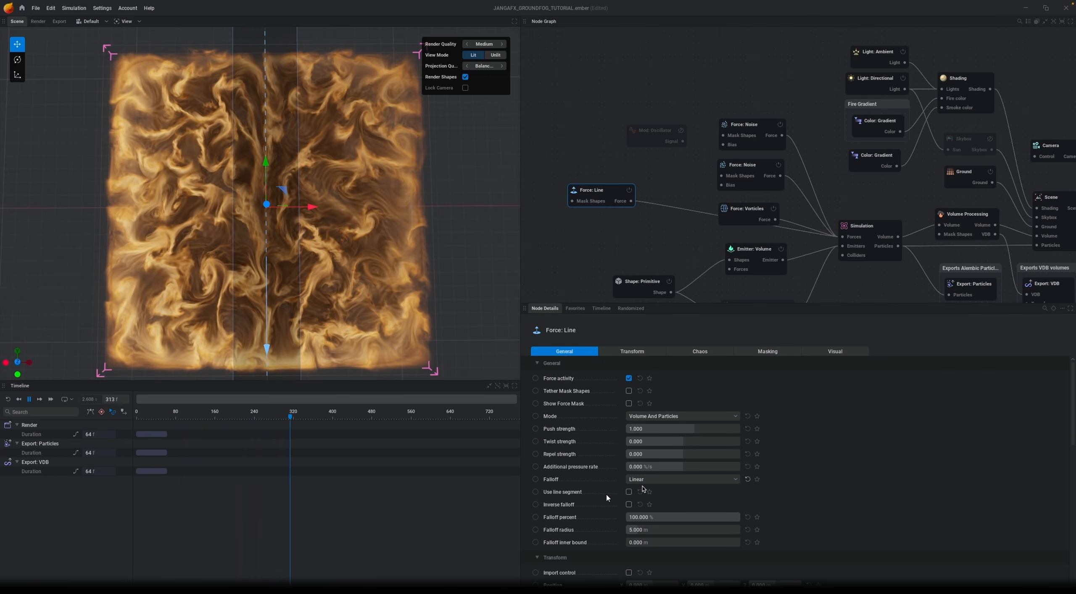
double_click(667, 527)
type("10")
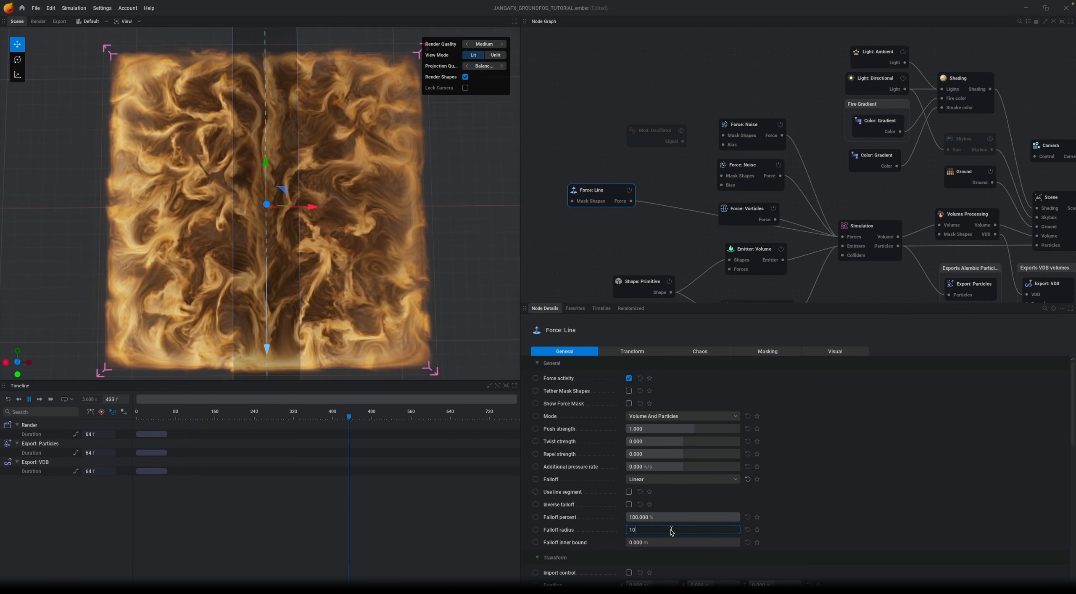
key("Return")
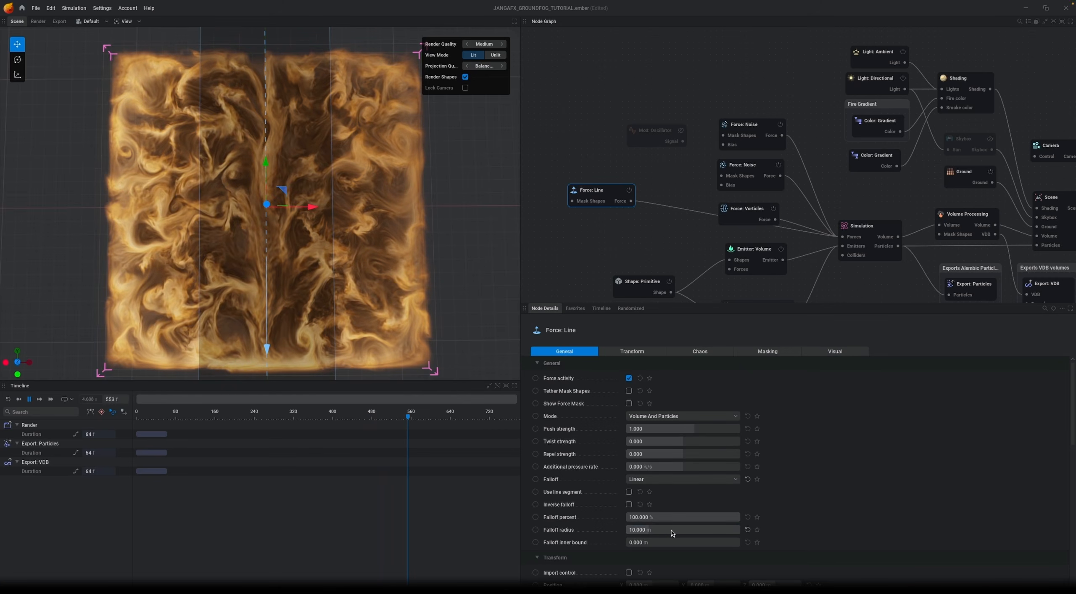
- Move the line force to the fog's negative X edge, and duplicate it with the copy offset toward the middle
left_click_drag(309, 208, 161, 217)
left_click(682, 151)
left_click(604, 196)
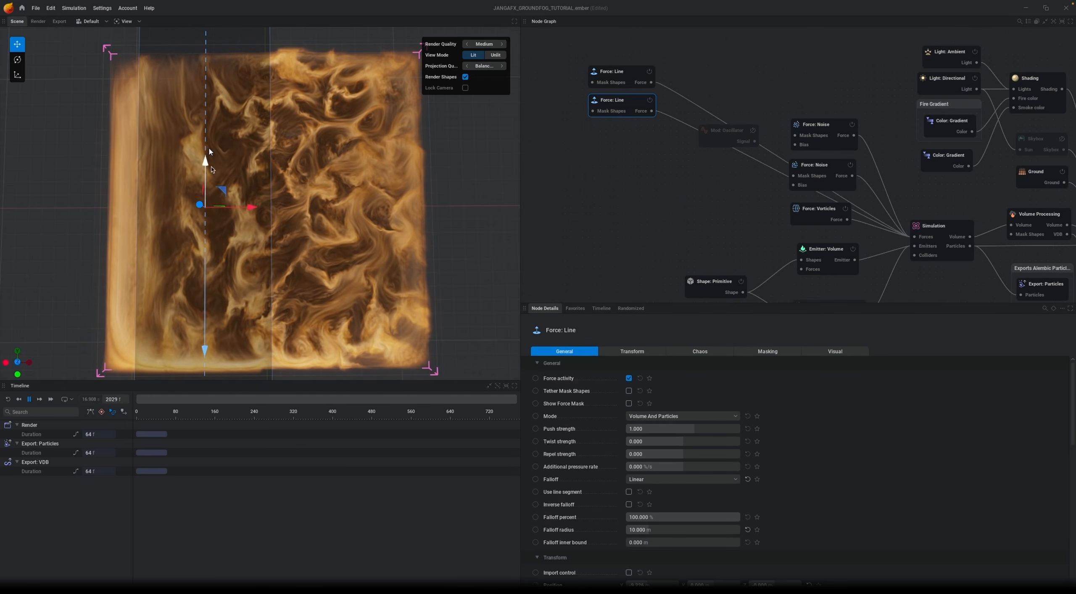
- Reverse the duplicated line force by trying a push strength of -1 and settling on -0.5
left_click(658, 431)
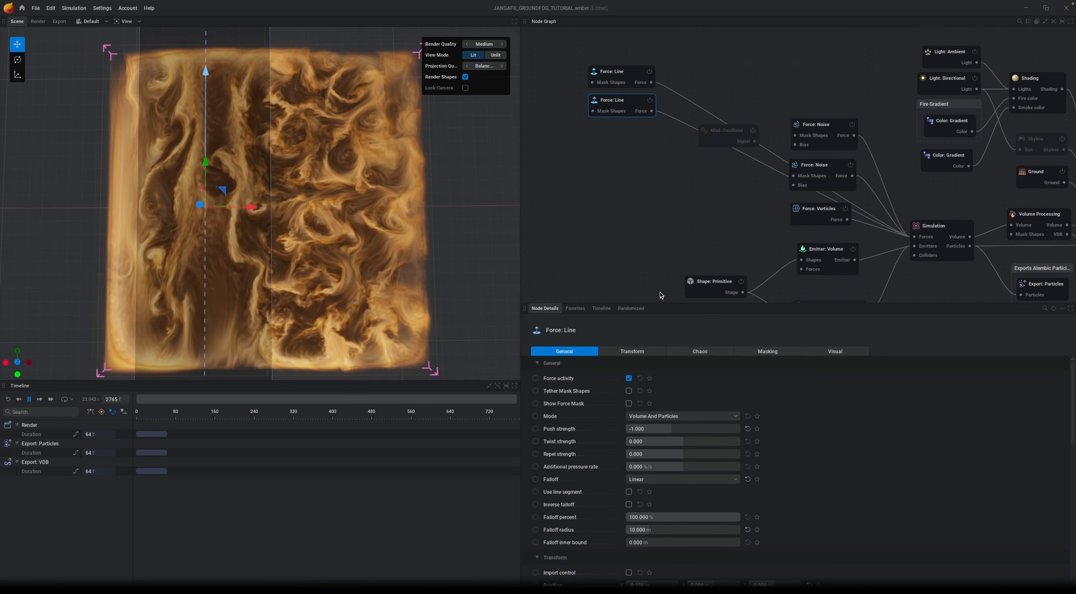
left_click(712, 433)
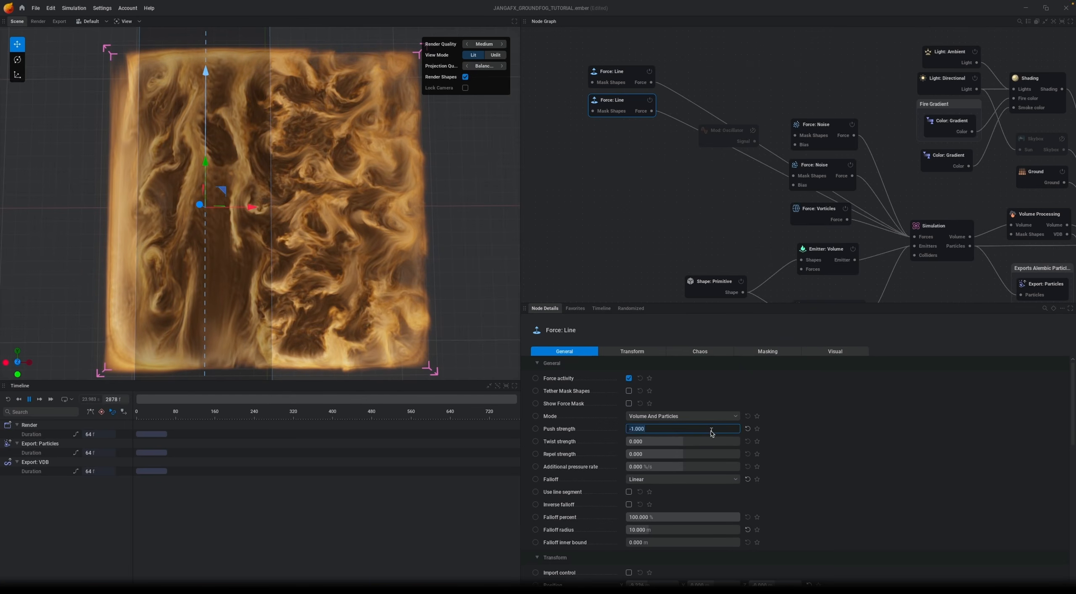
type("-0.5")
key("Return")
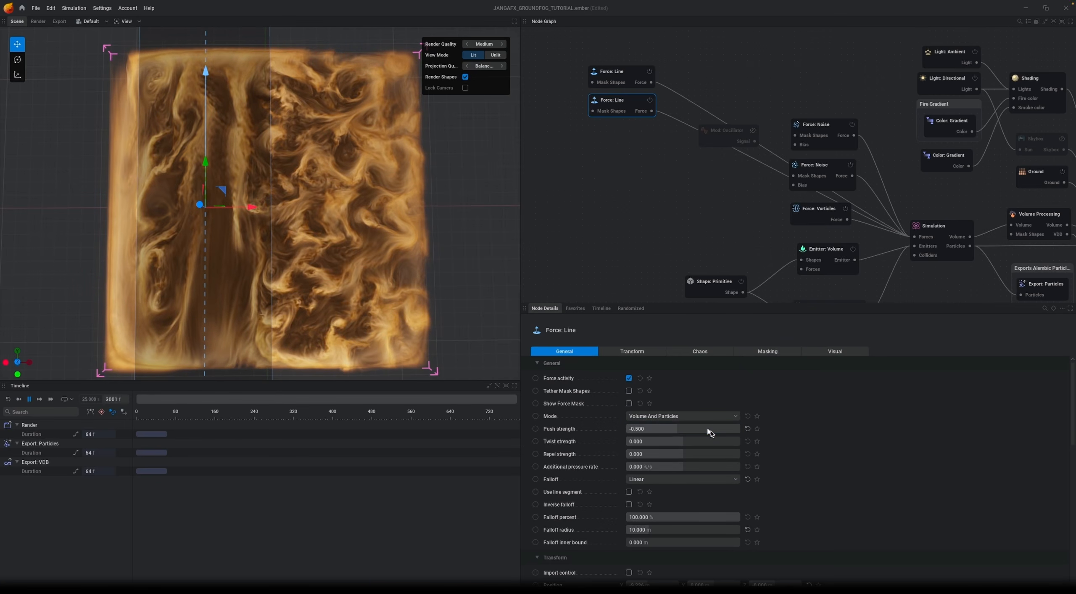
- Set the push strength of the original line force at the fog's edge to 0.5
left_click(603, 84)
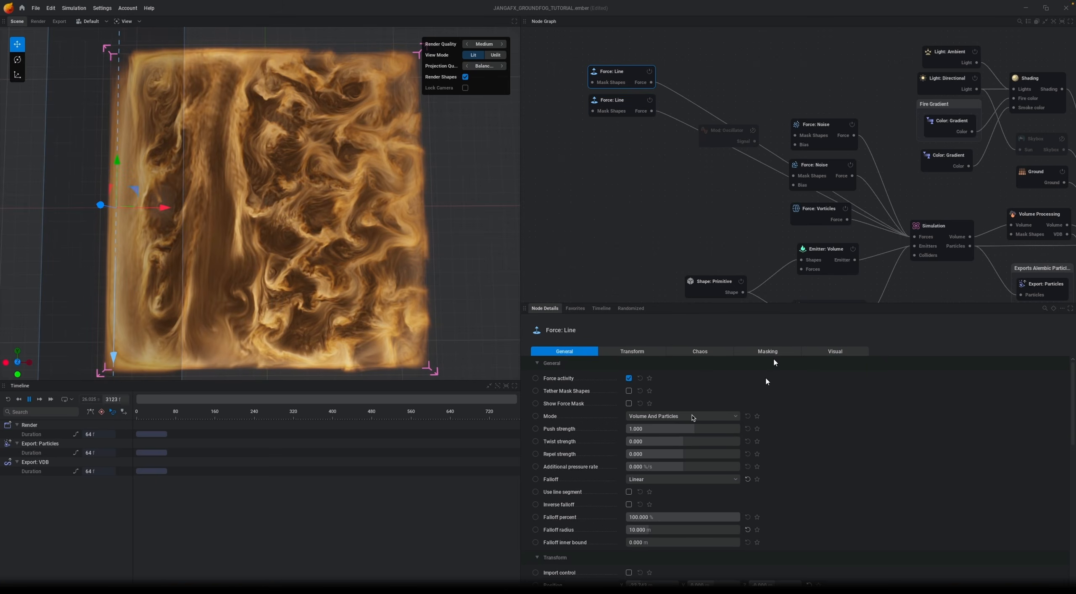
left_click(650, 434)
type("0.5")
key("Return")
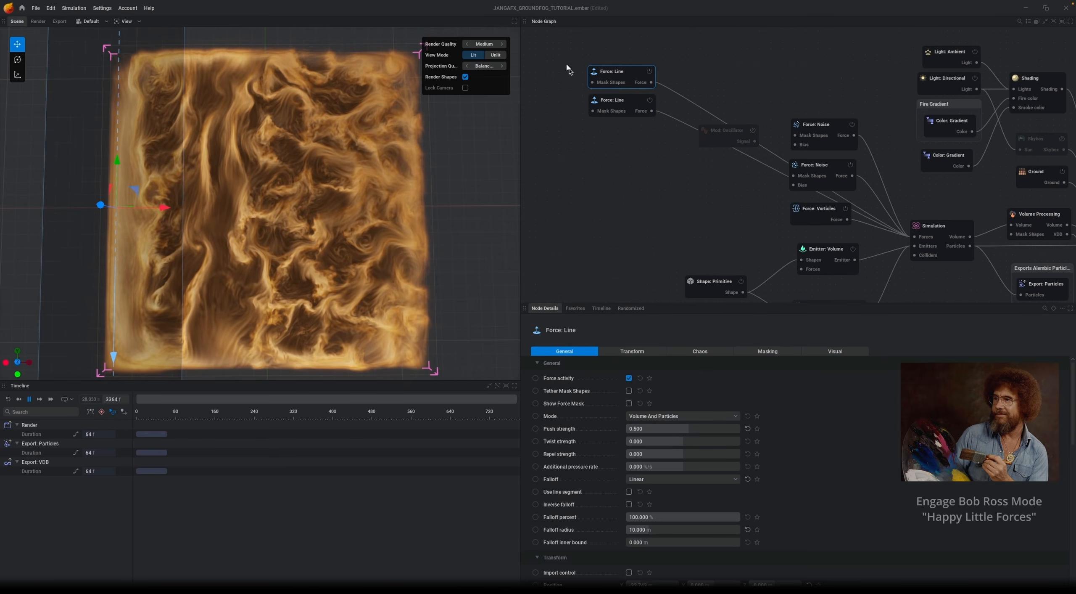
- Duplicate both line forces, connect the copies to the Simulation's forces, and space them across the rest of the fog
left_click_drag(569, 64, 637, 117)
left_click_drag(651, 147, 919, 236)
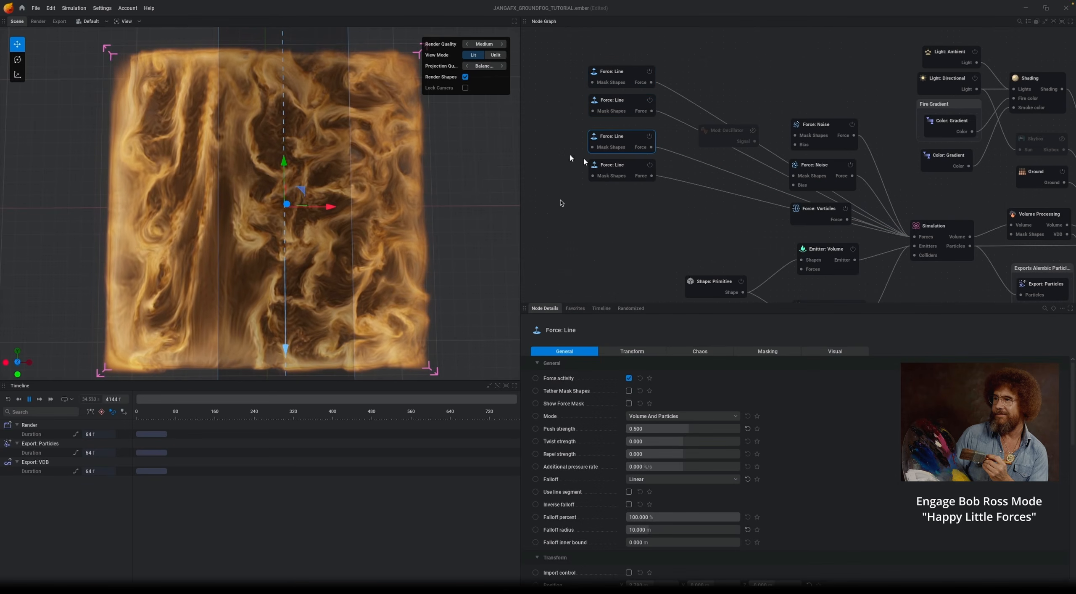
left_click(606, 166)
left_click_drag(248, 204, 421, 216)
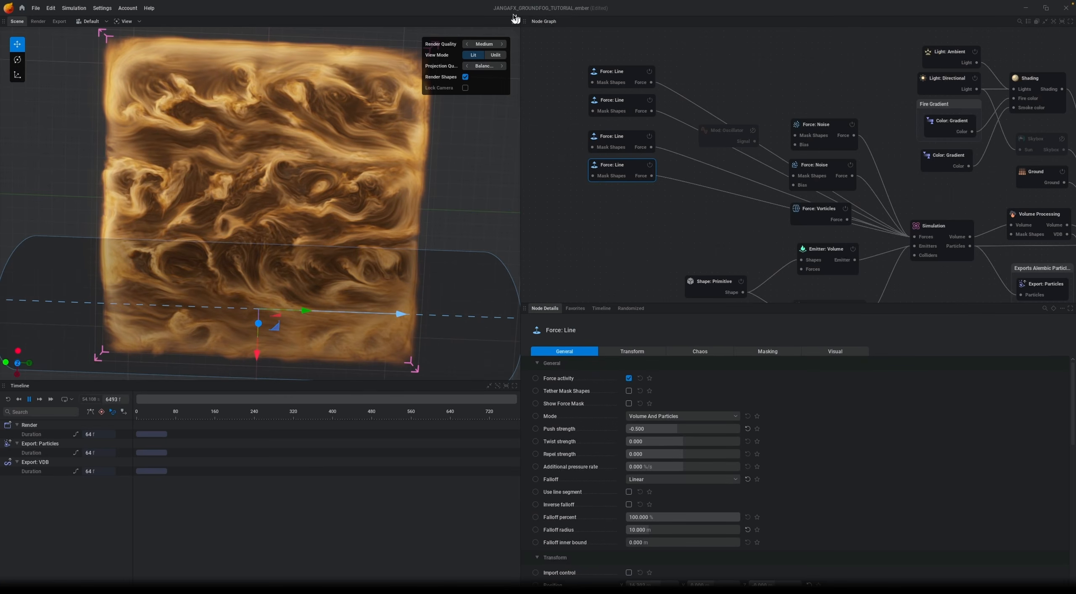
- Set the Simulation node's large vorticity intensity to 20%
left_click(967, 229)
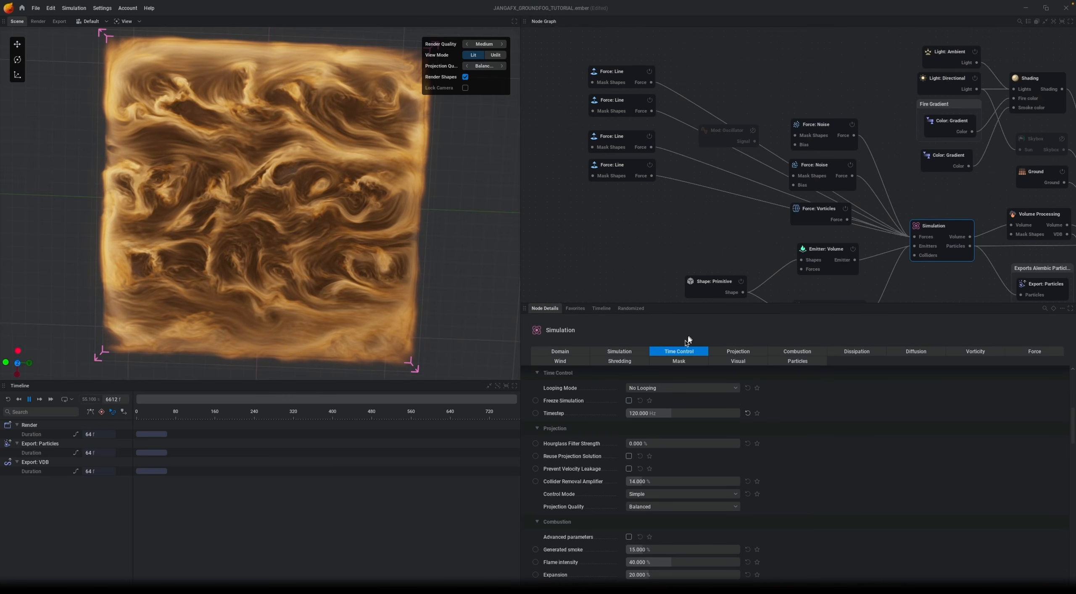
left_click(969, 353)
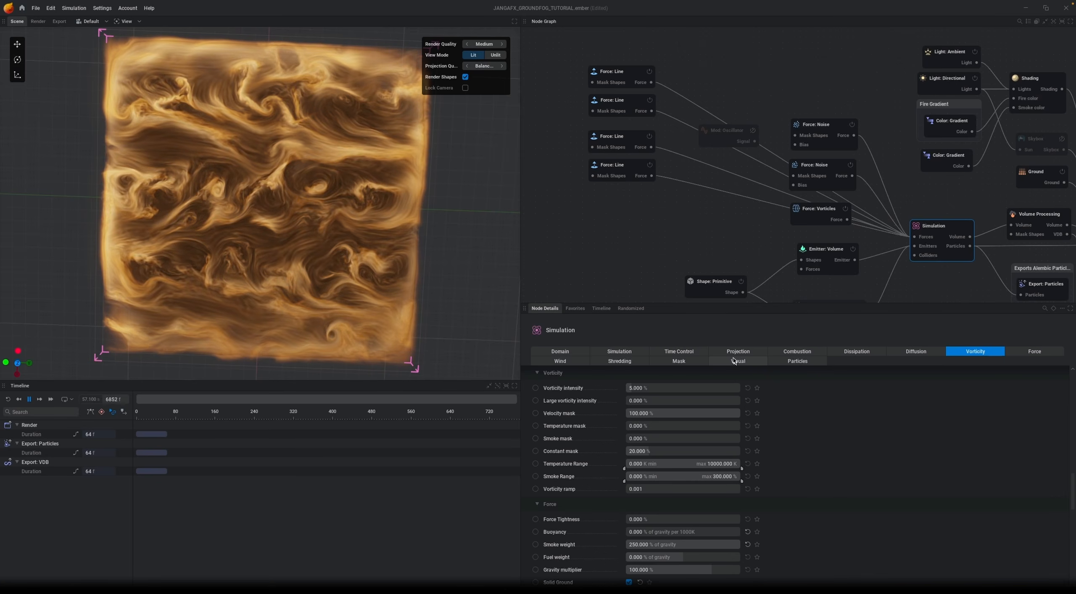
left_click(659, 400)
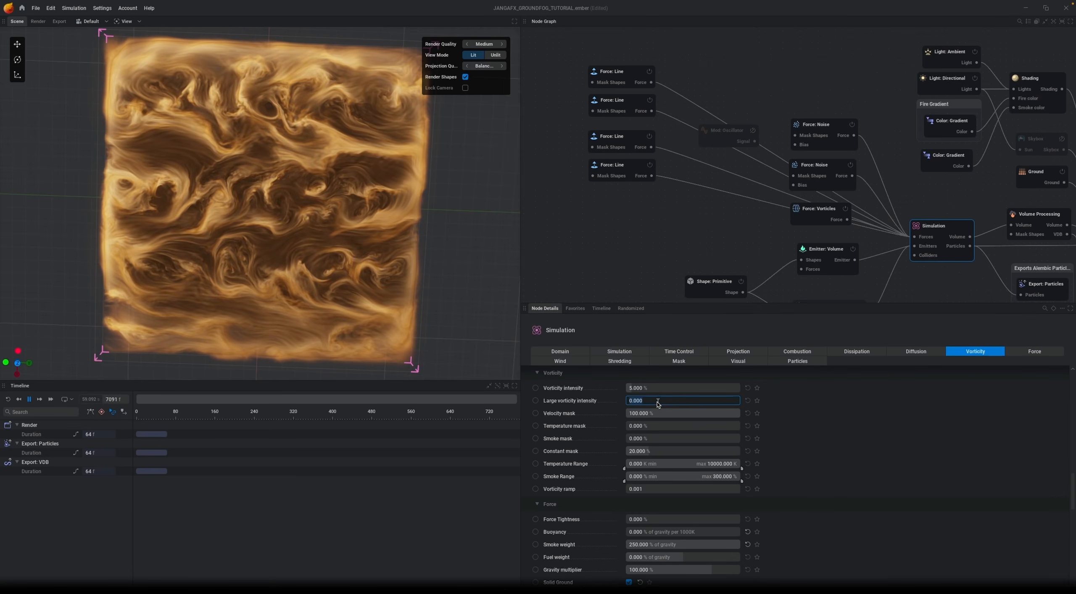
type("20")
key("Return")
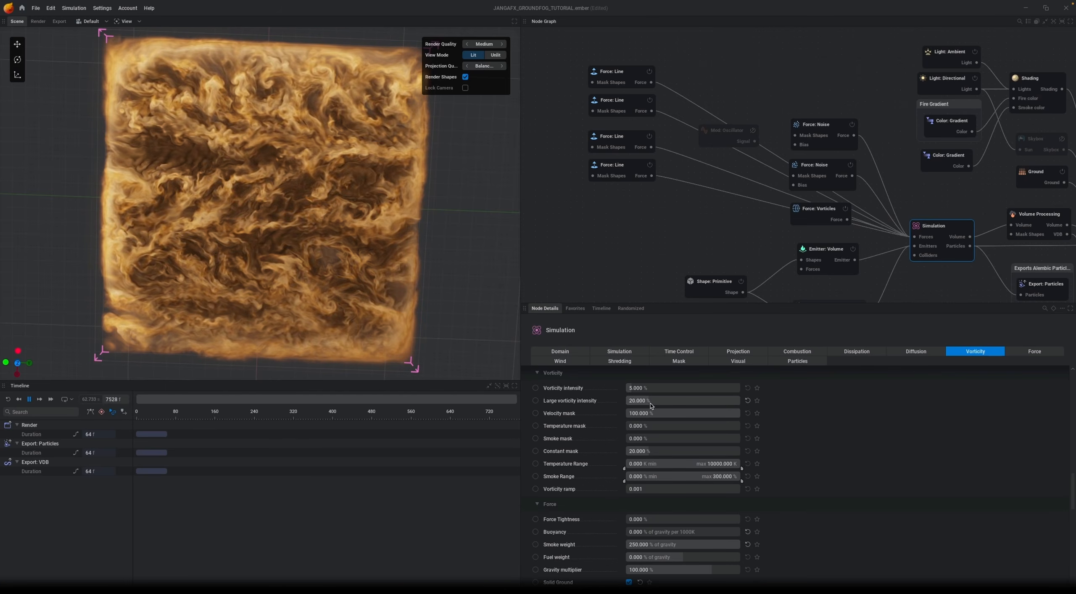
- Set the vorticity constant mask to 0% and the velocity mask to 50%
left_click(686, 451)
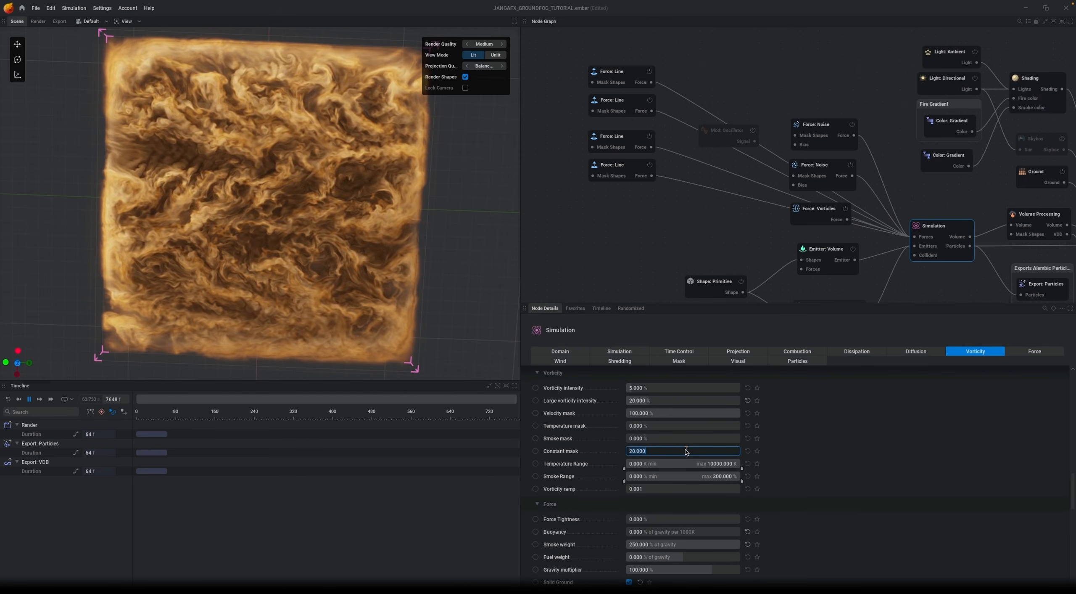
key("Return")
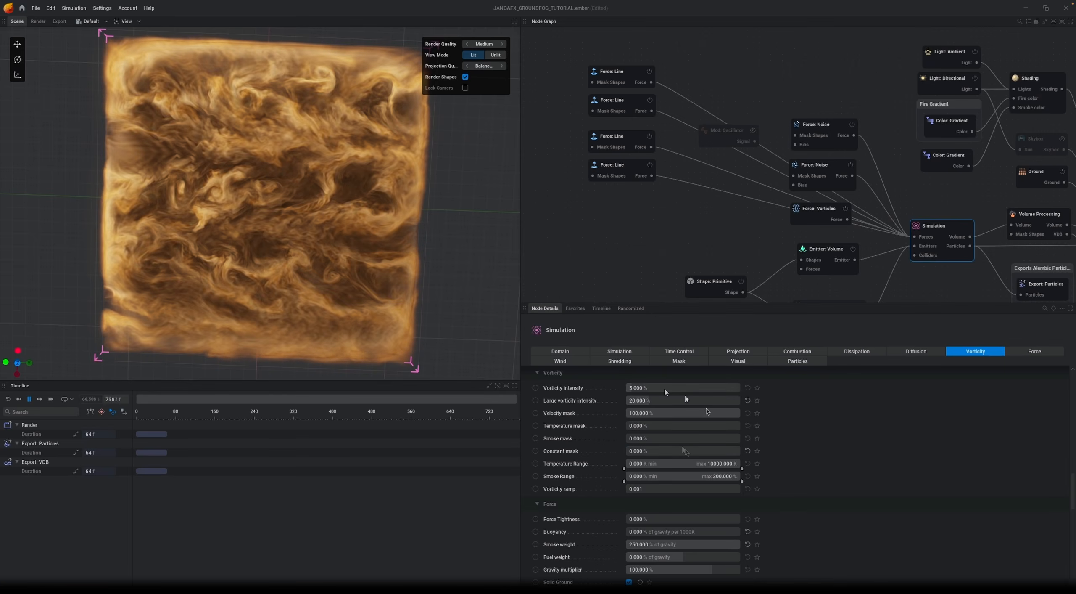
left_click(692, 414)
type("50")
key("Return")
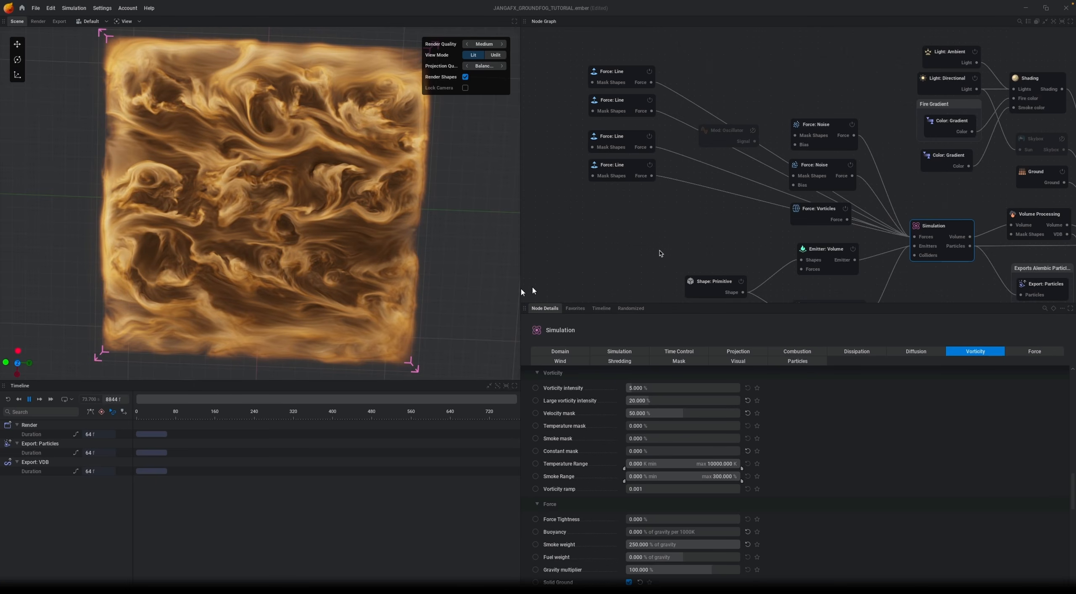
- Move the two Force: Noise nodes upward, clear of the line-force connections, and check their noise settings
left_click_drag(825, 126, 810, 52)
left_click_drag(828, 170, 814, 93)
left_click(820, 64)
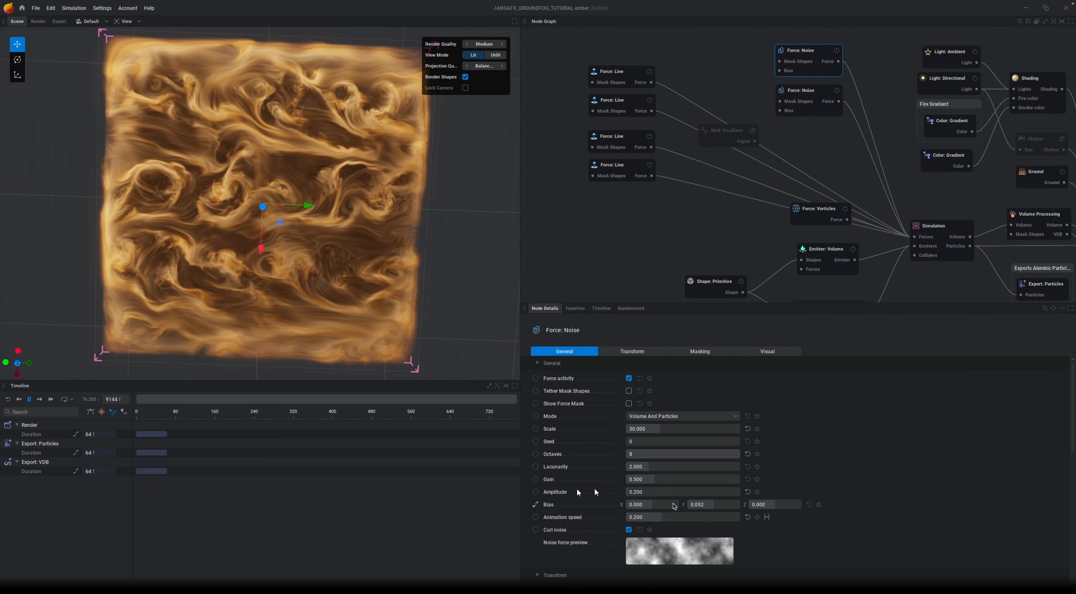
left_click(822, 98)
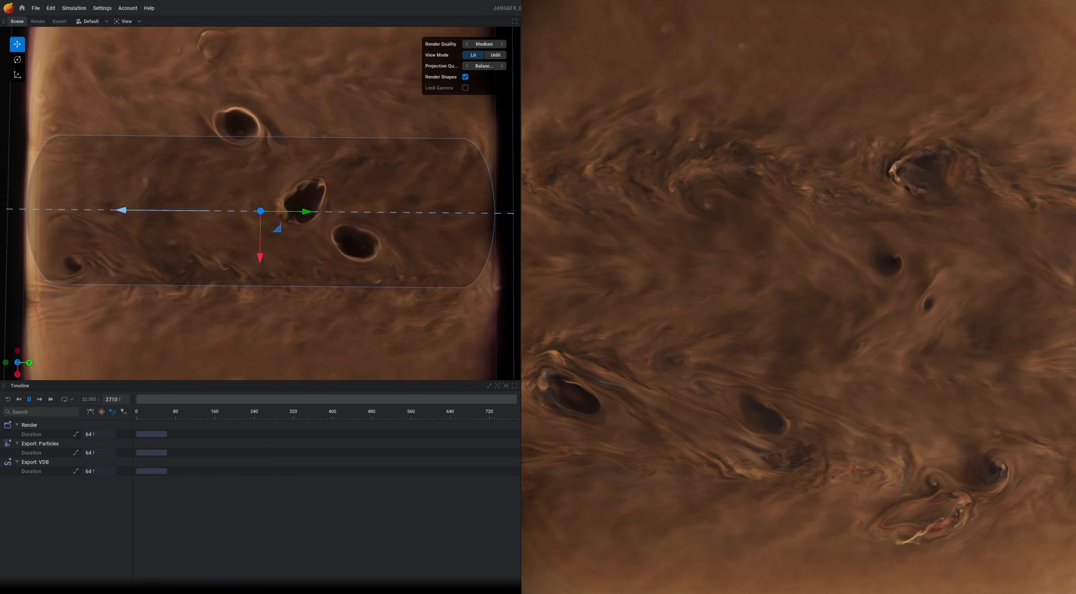
- Examine the lowest line force's settings and the smoke color gradient in the refined Jupiter setup
left_click(613, 188)
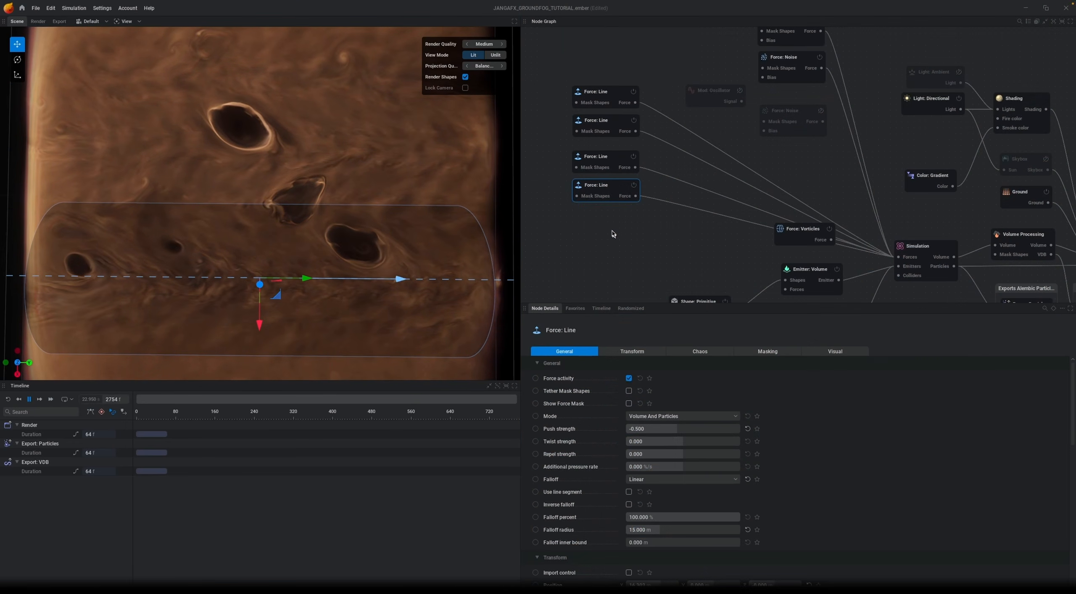
left_click(727, 216)
middle_click_drag(934, 138, 776, 144)
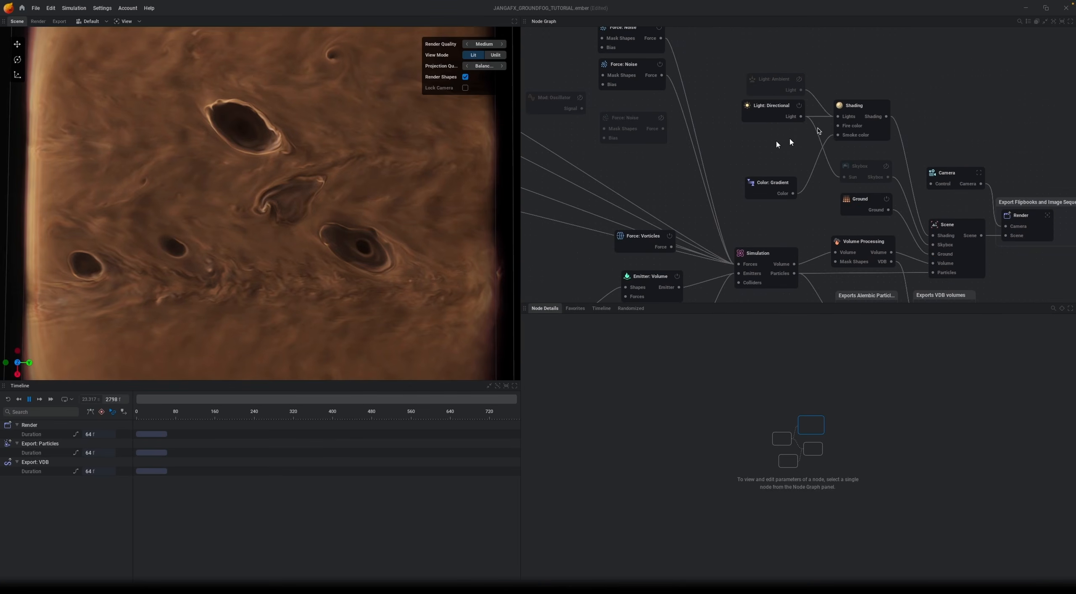
left_click(767, 189)
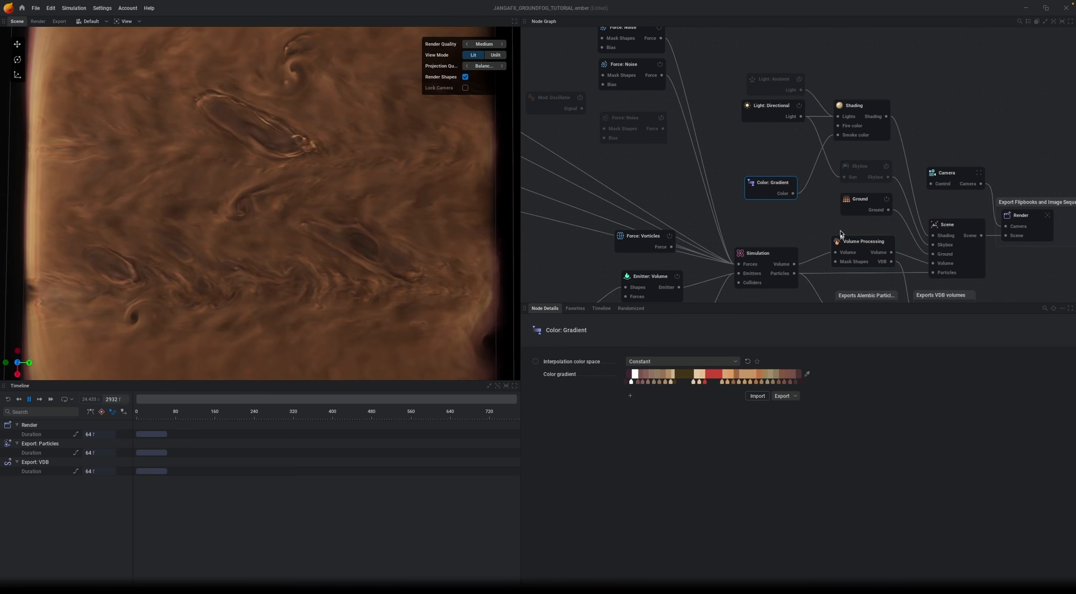
mouse_move(845, 199)
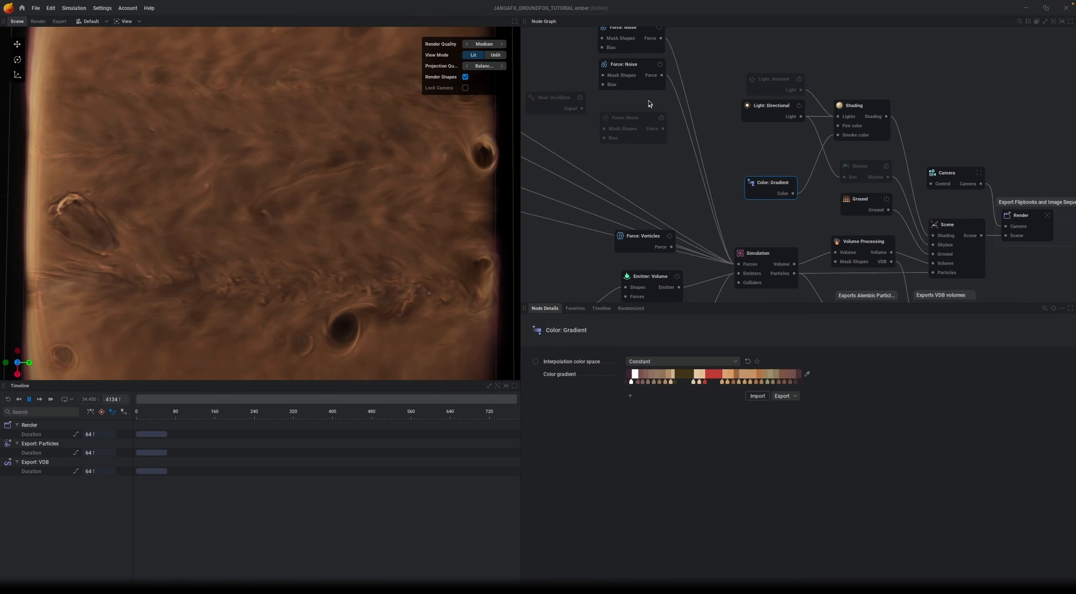
mouse_move(645, 114)
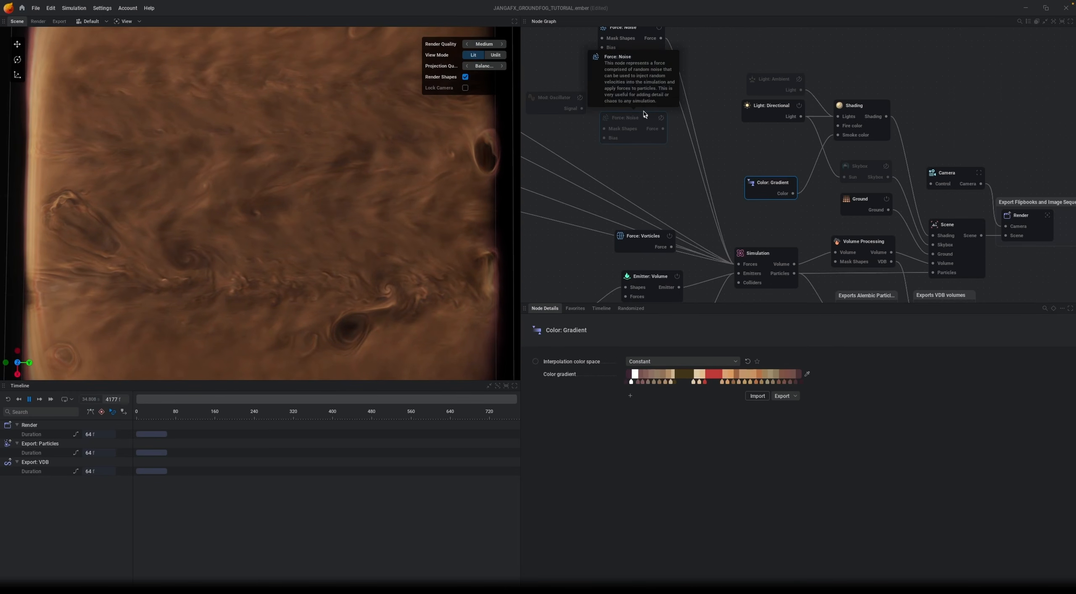